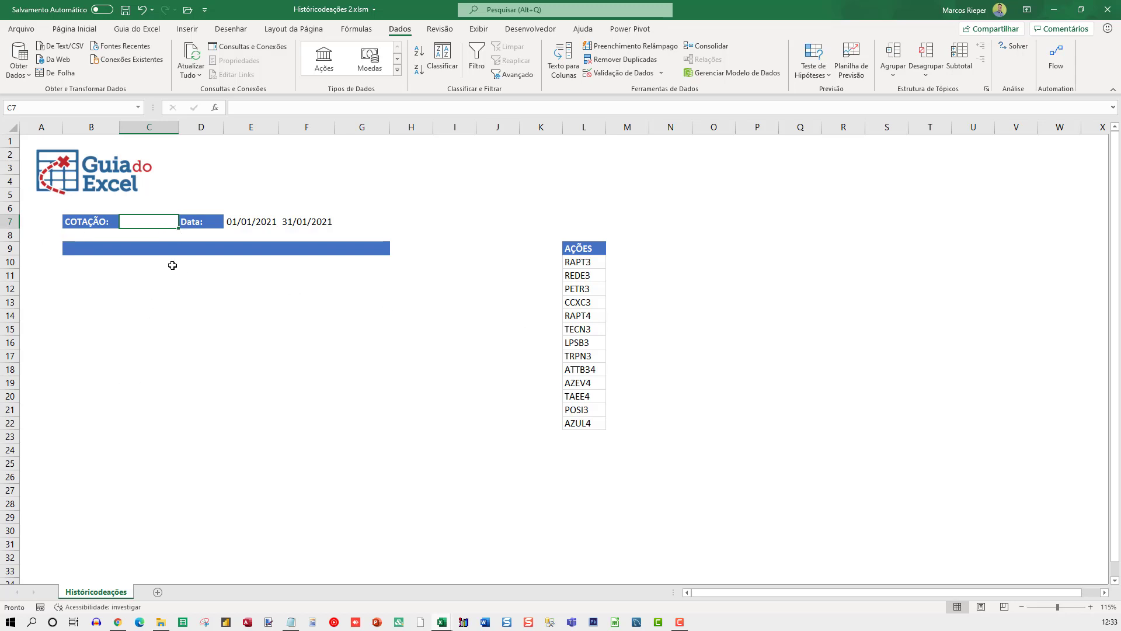
left_click(80, 225)
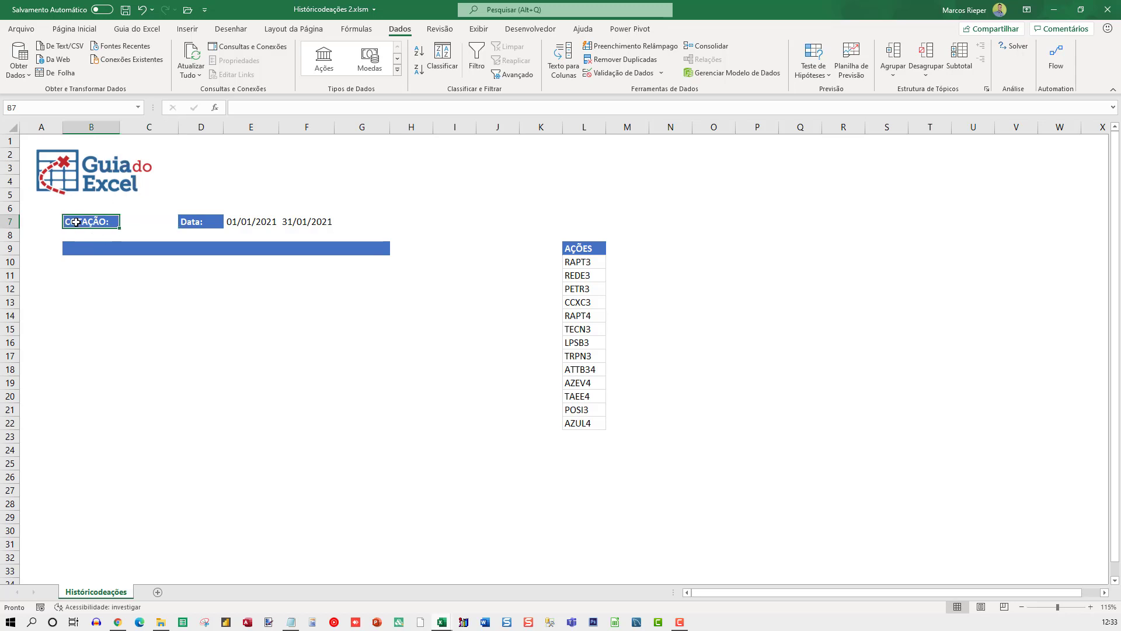
left_click(580, 264)
left_click_drag(581, 264, 582, 422)
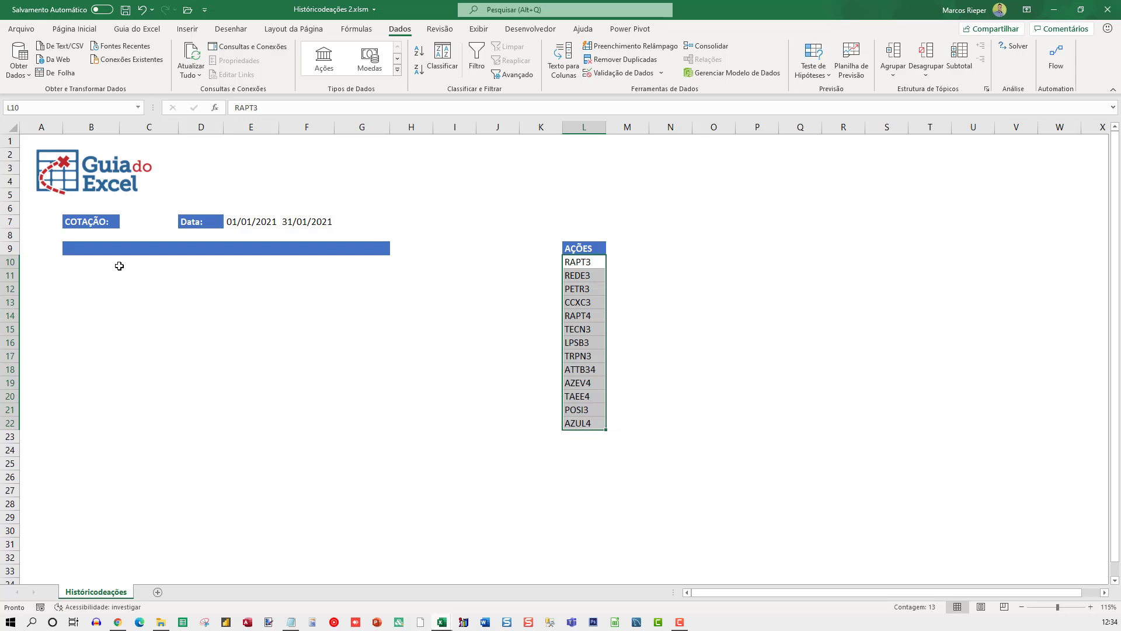
Add list data validation to cell C7, using the stock tickers in $L$10:$L$22 as the source
left_click(138, 222)
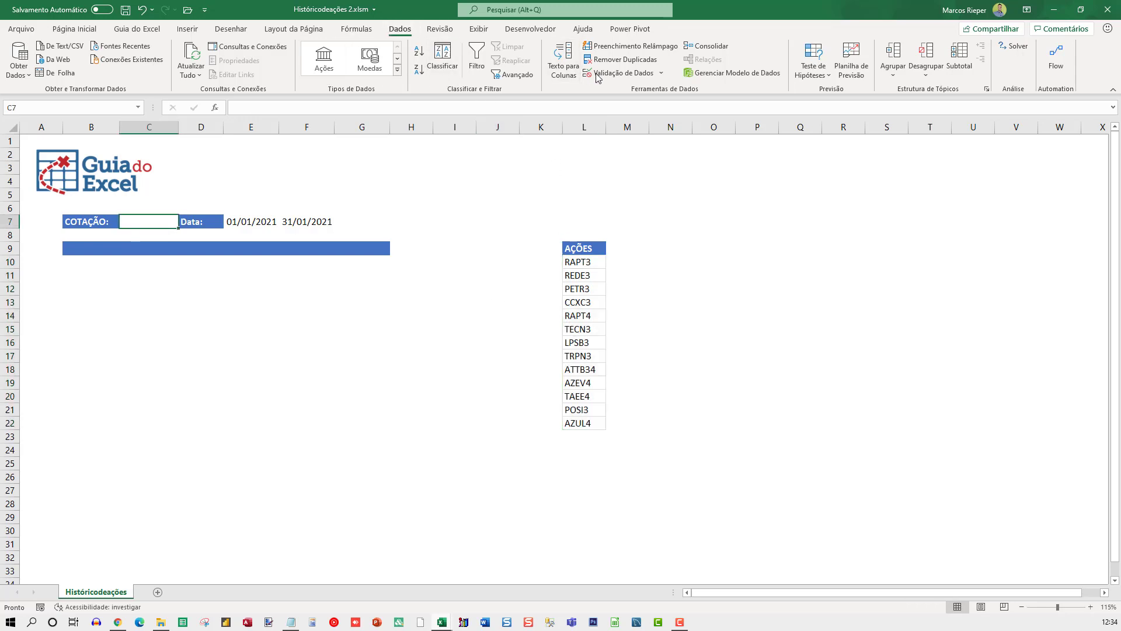
left_click(620, 71)
left_click(312, 244)
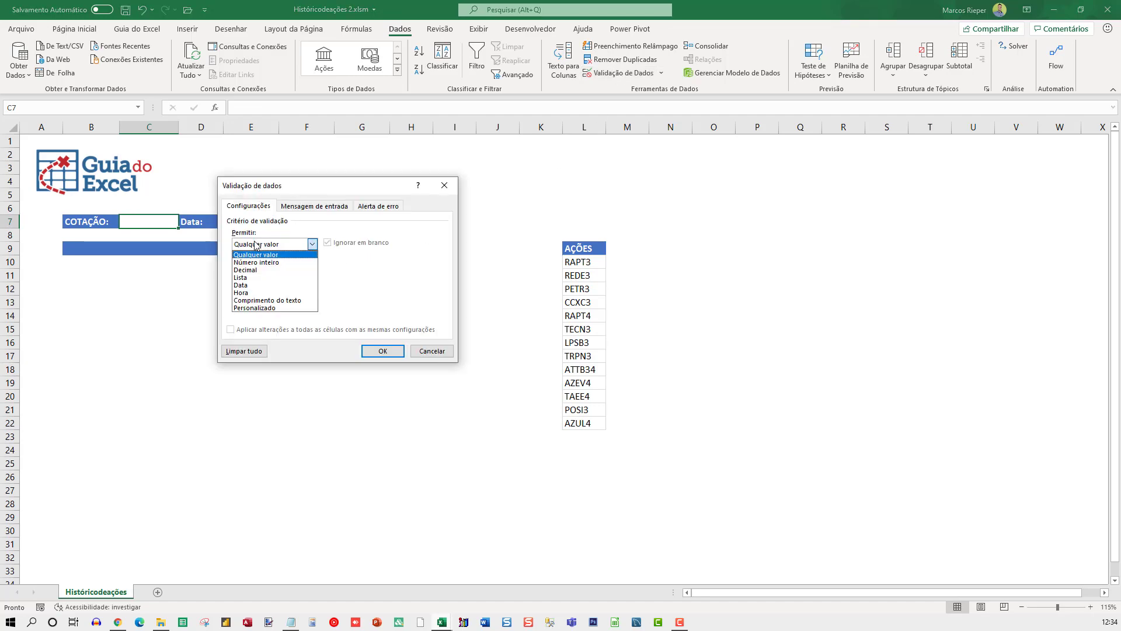
left_click(251, 282)
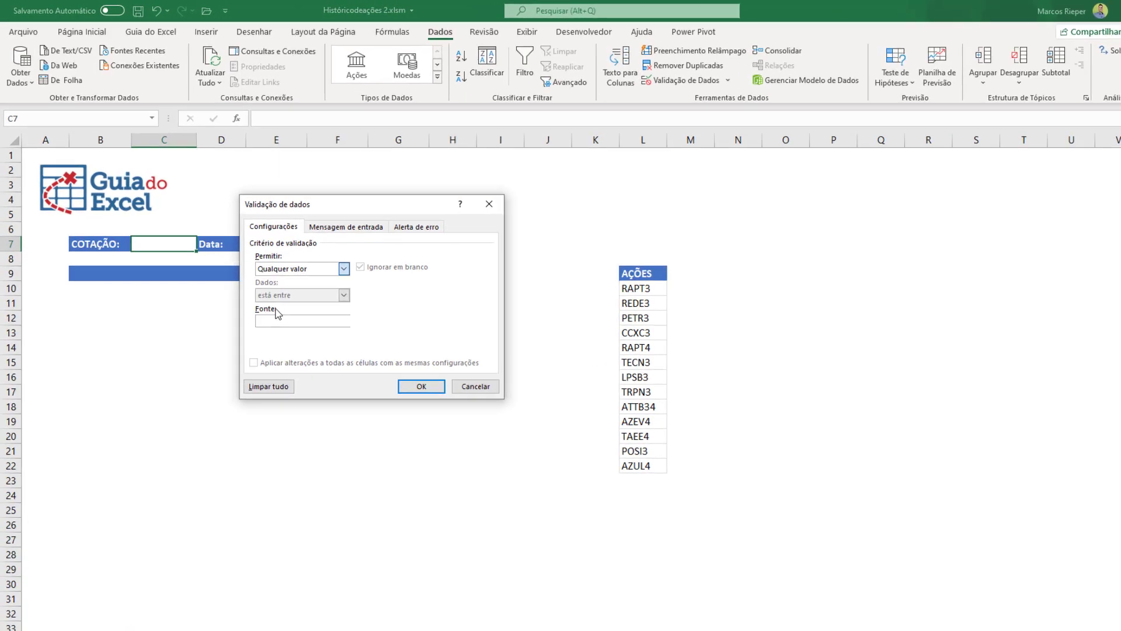
left_click(288, 320)
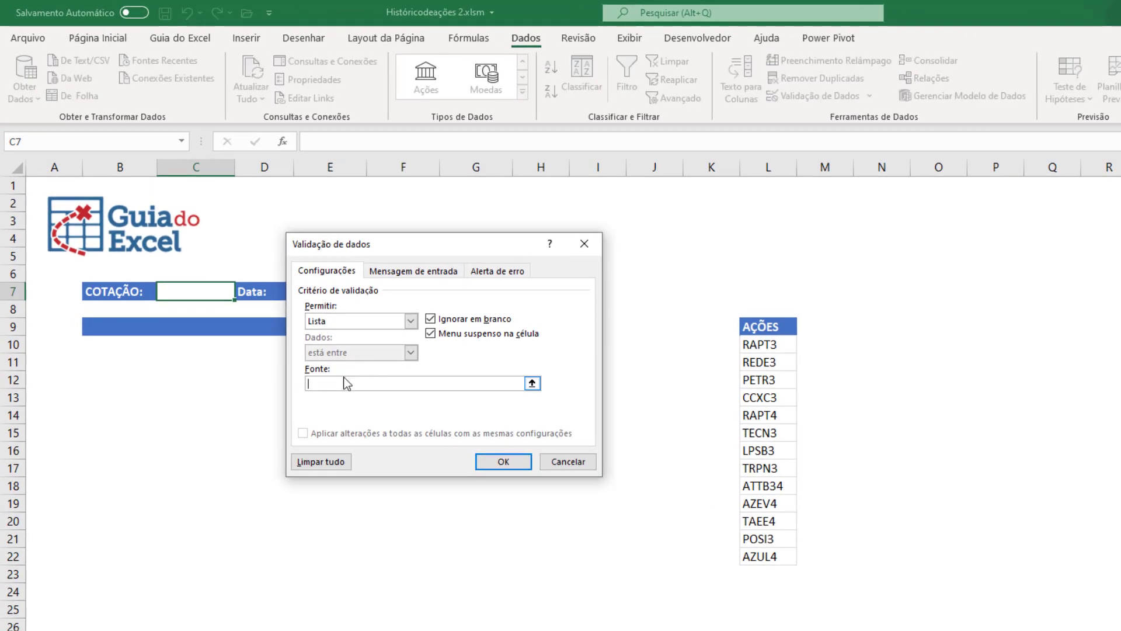
left_click_drag(767, 344, 778, 554)
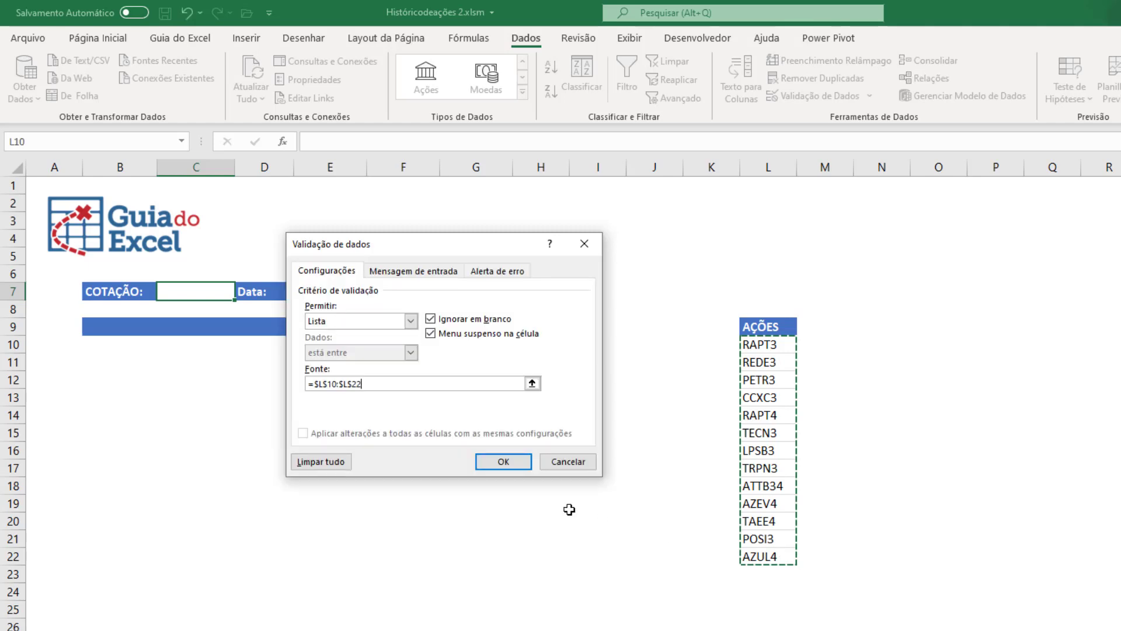
left_click(503, 462)
Choose PETR3 from the ticker list in cell C7
key("alt+Tab")
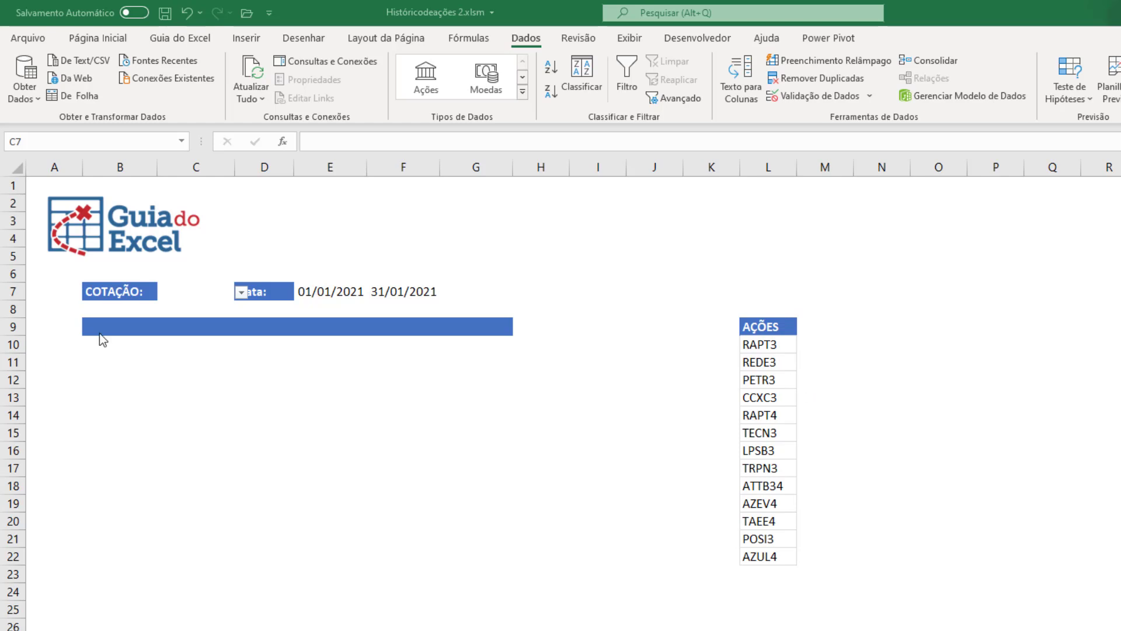
left_click(240, 292)
left_click(240, 292)
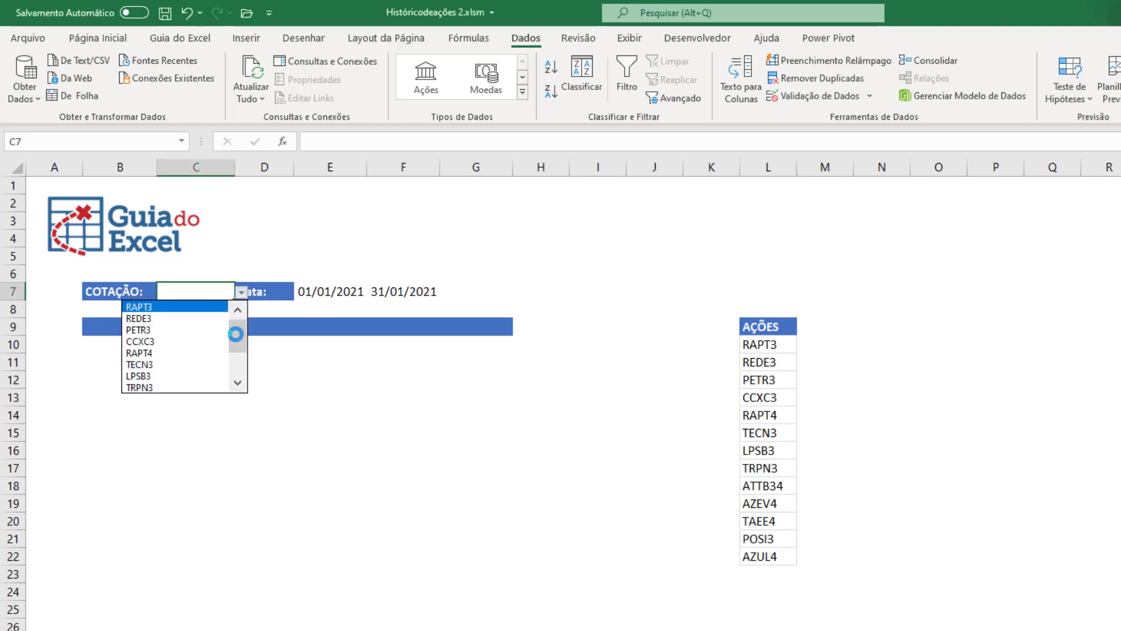
left_click_drag(233, 330, 183, 325)
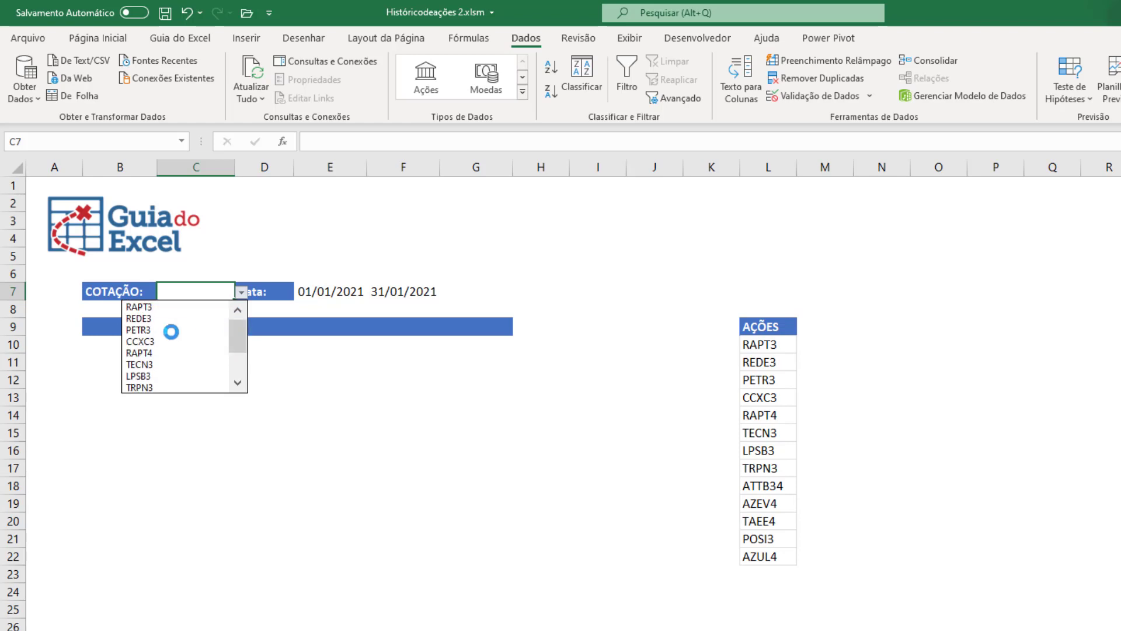
left_click(183, 330)
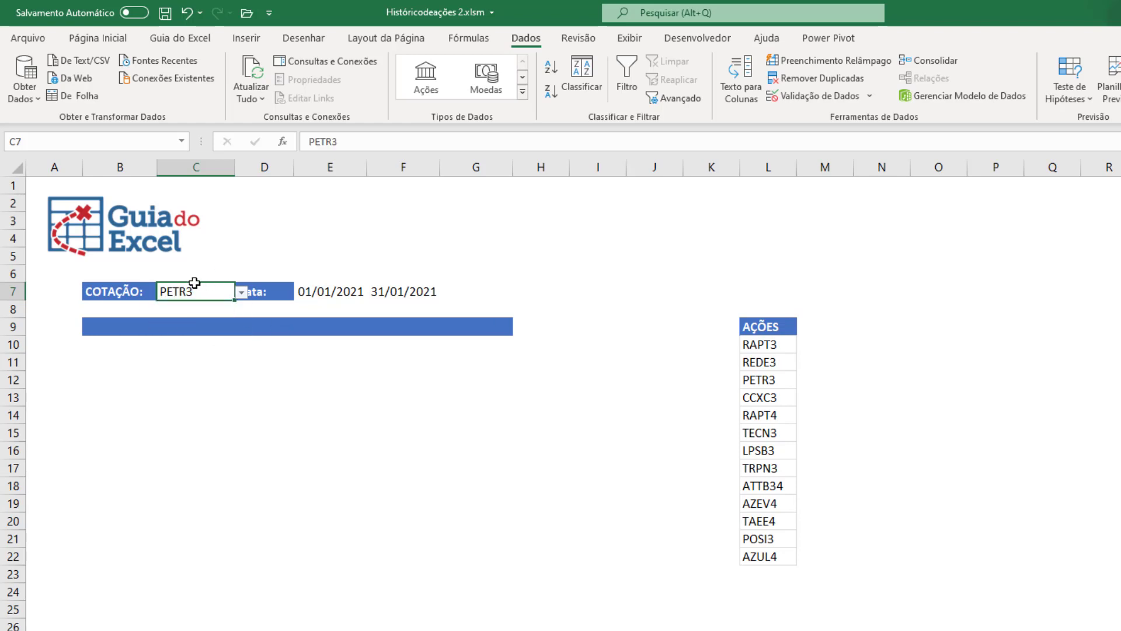
left_click_drag(100, 323, 473, 585)
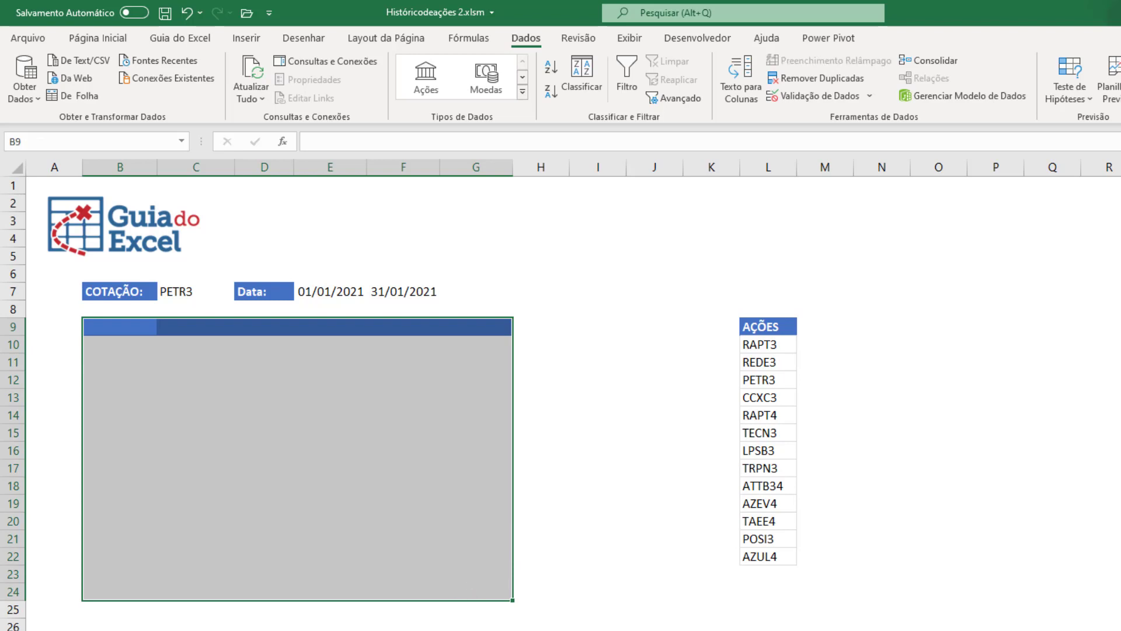
key("alt+Tab")
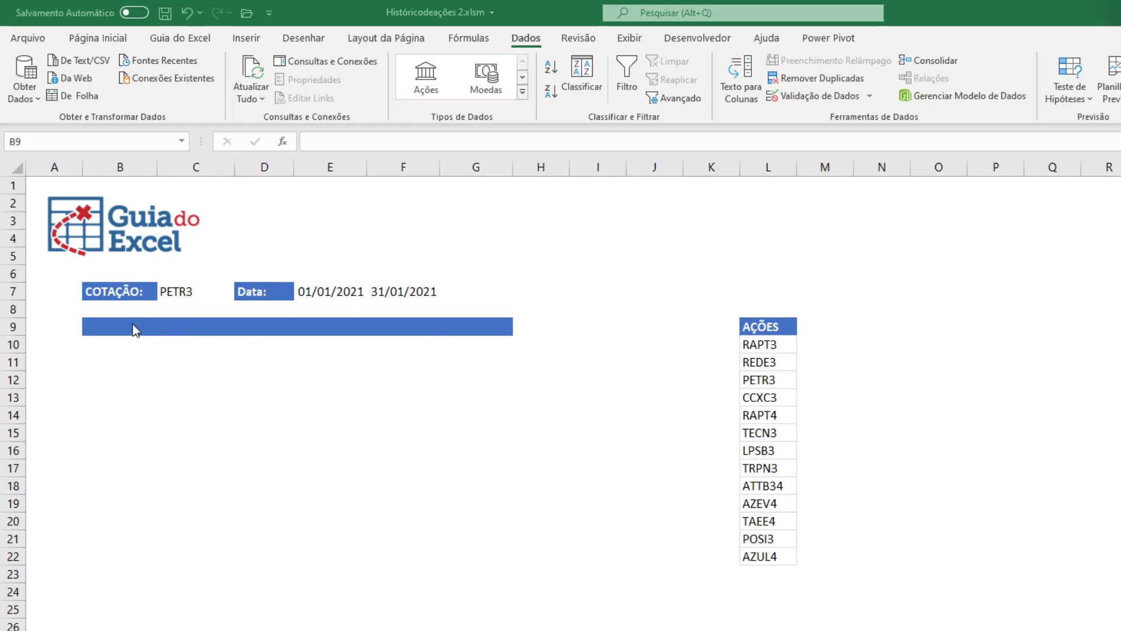
left_click(102, 327)
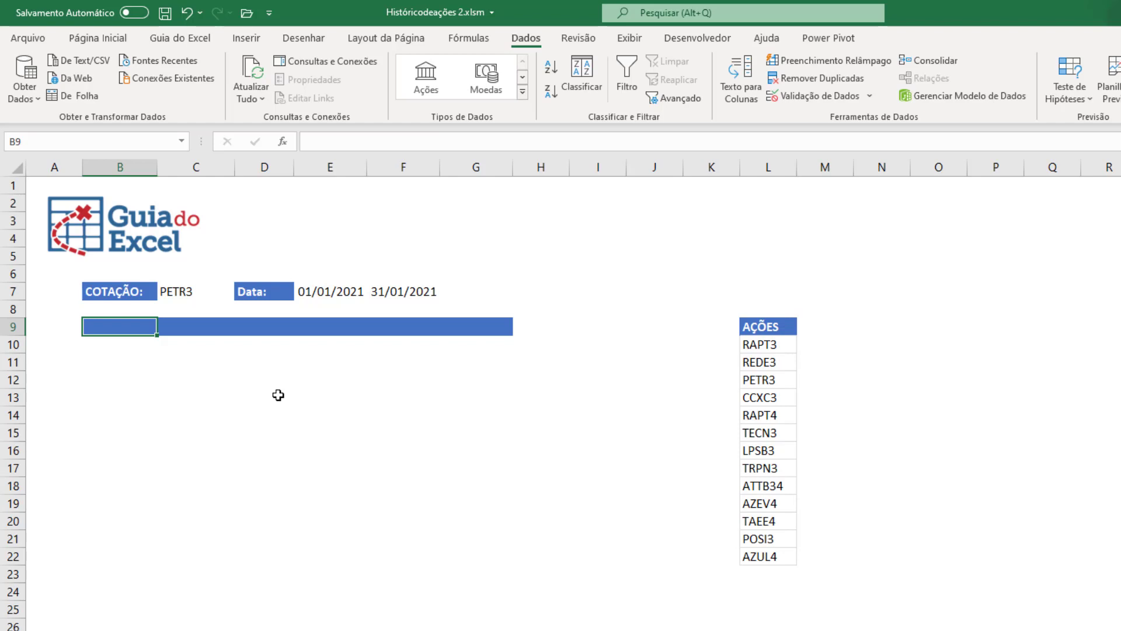
type("=")
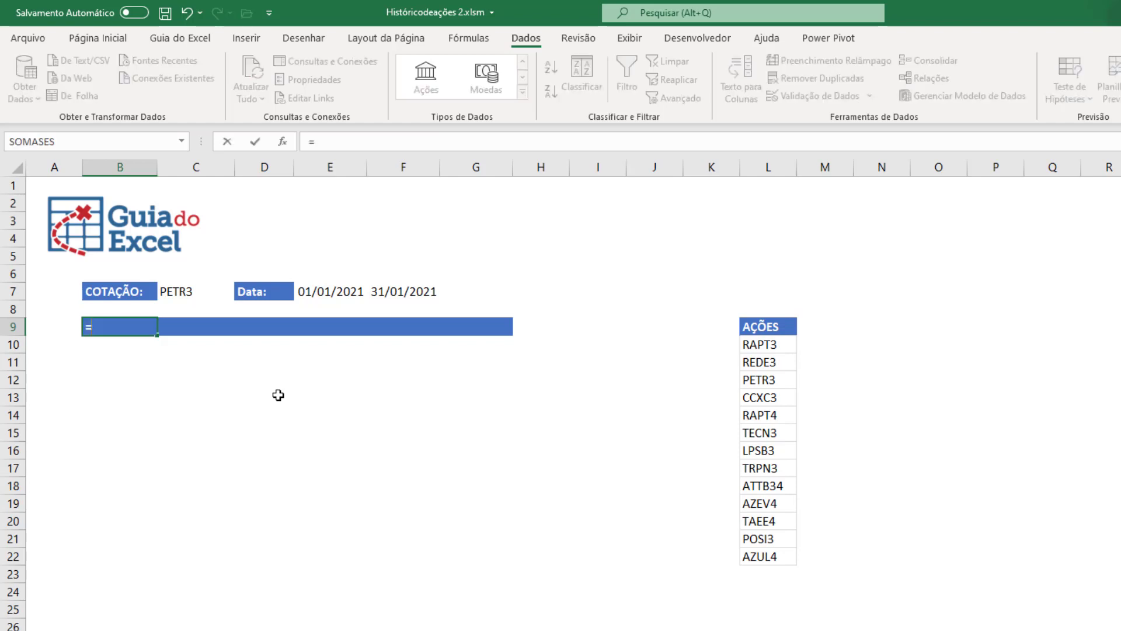
type("HIS")
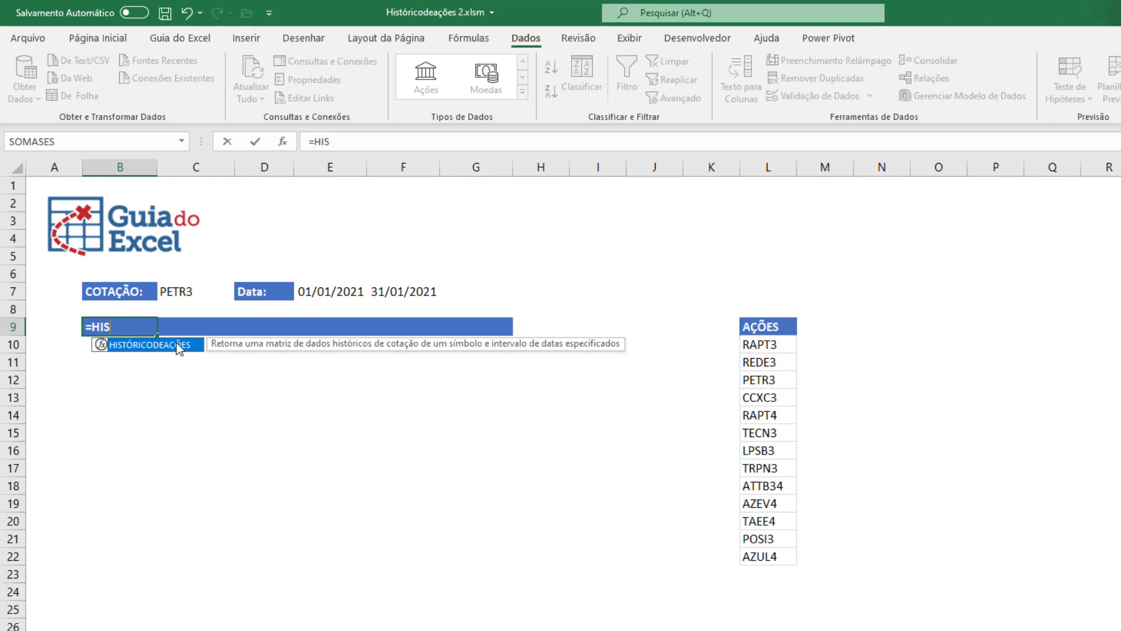
double_click(128, 343)
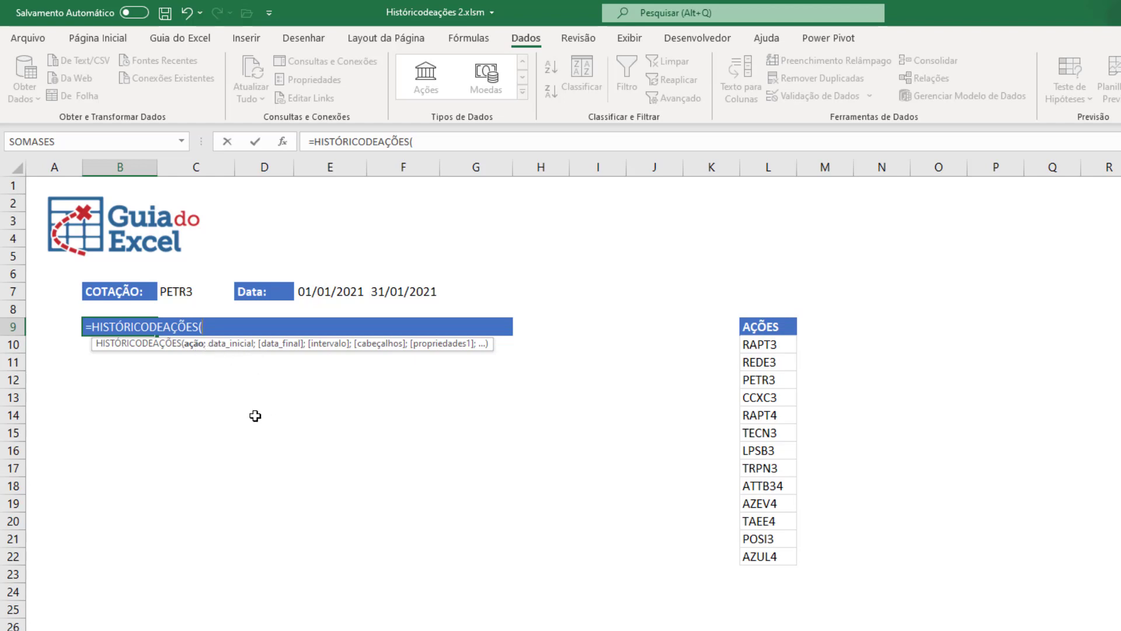
key("Escape")
Start a HISTÓRICODEAÇÕES formula in B9 with C7 as the stock, E7 as the start date and F7 as the end date
scroll(262, 408, "up", 3)
scroll(302, 415, "up", 2)
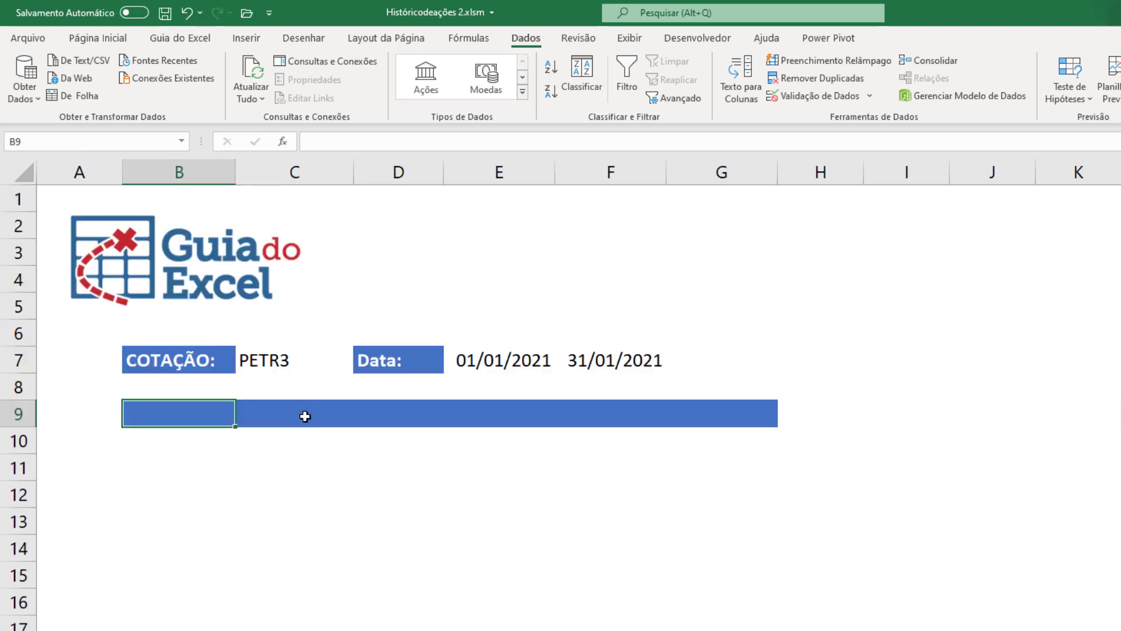
type("=HIS")
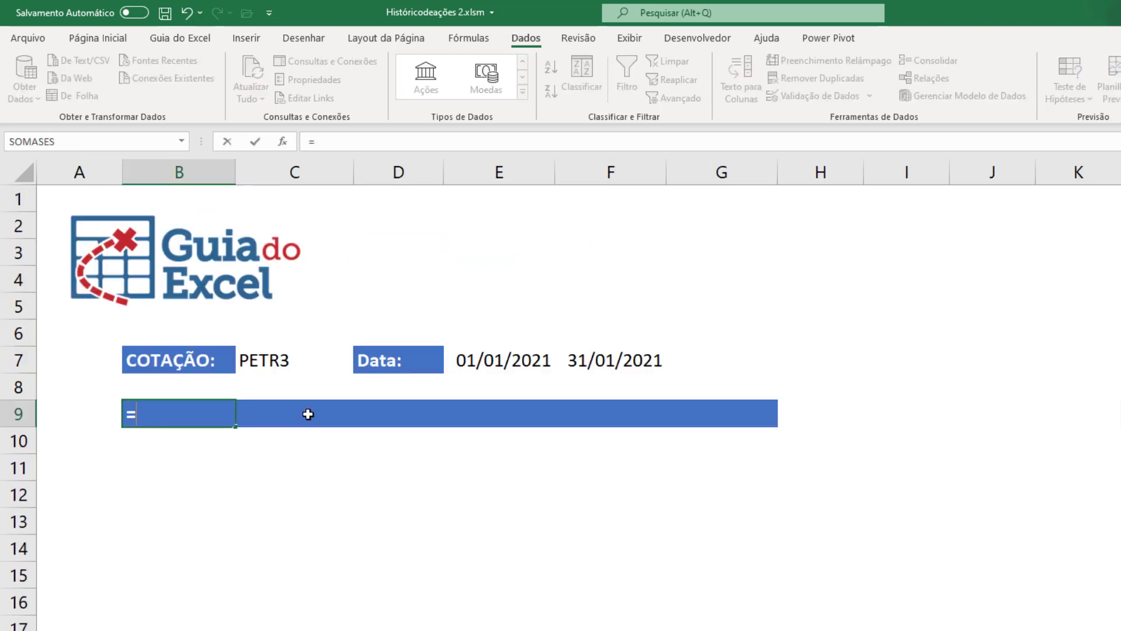
key("Tab")
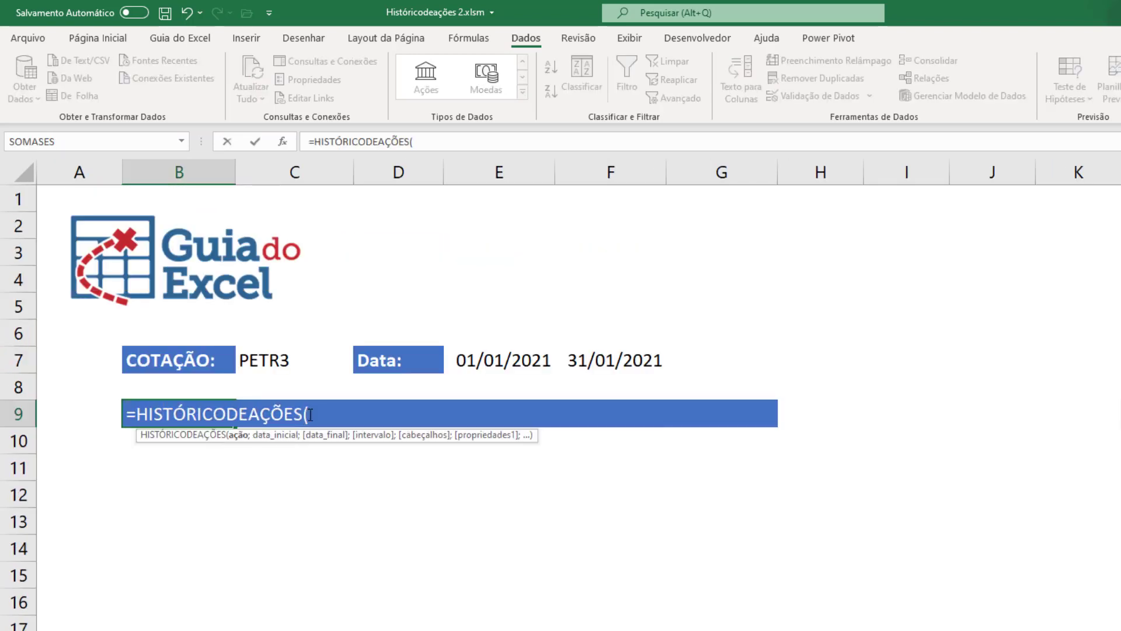
left_click(271, 363)
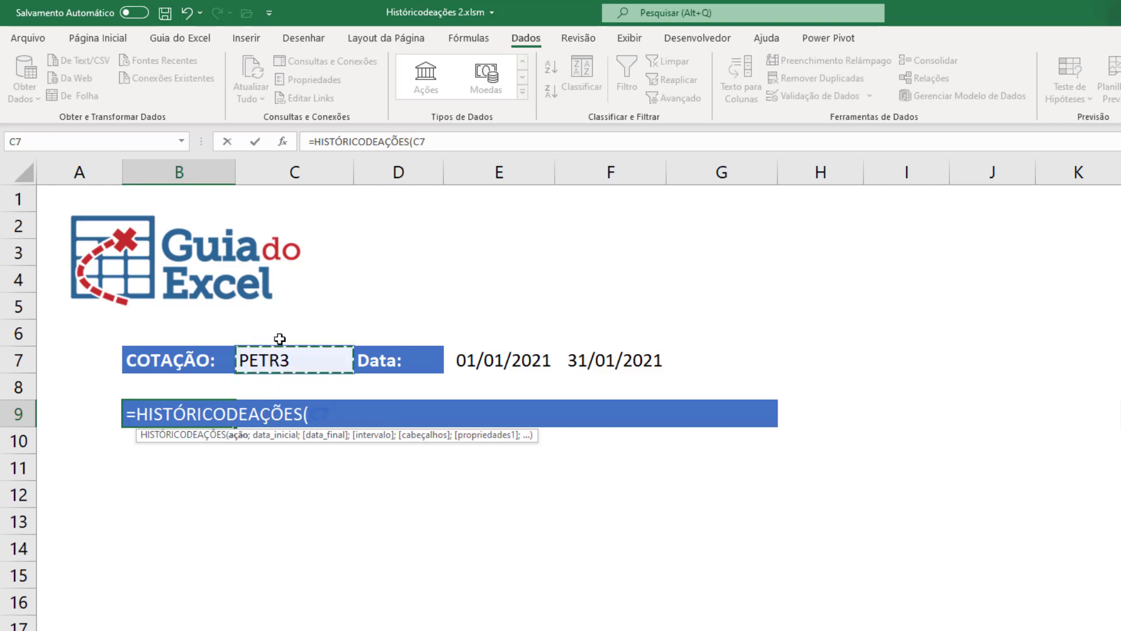
type(";")
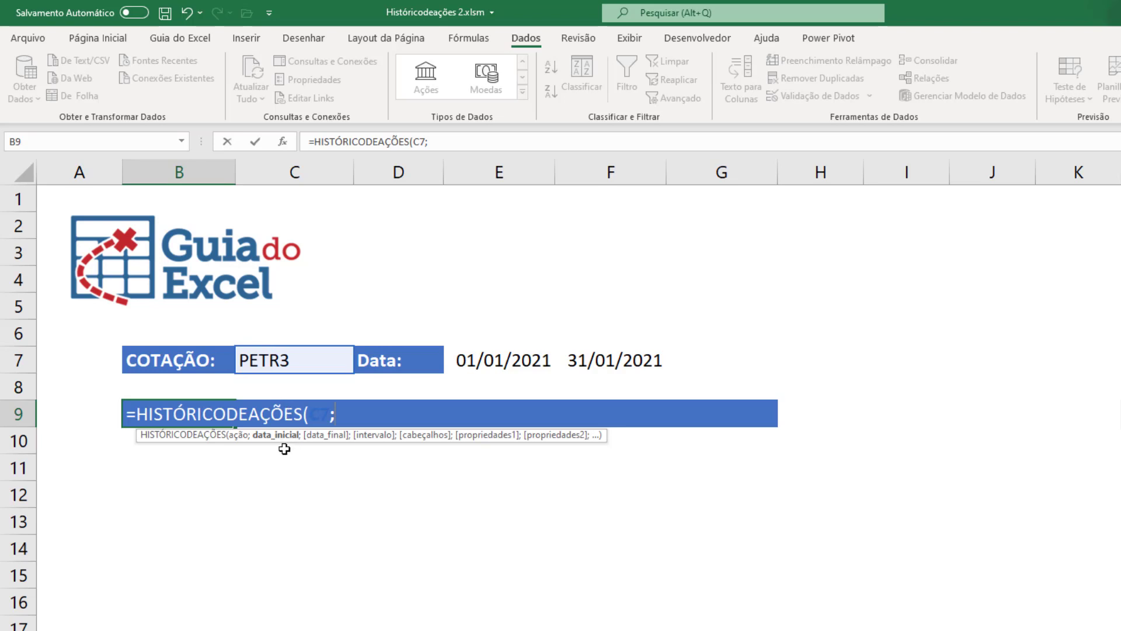
left_click(495, 363)
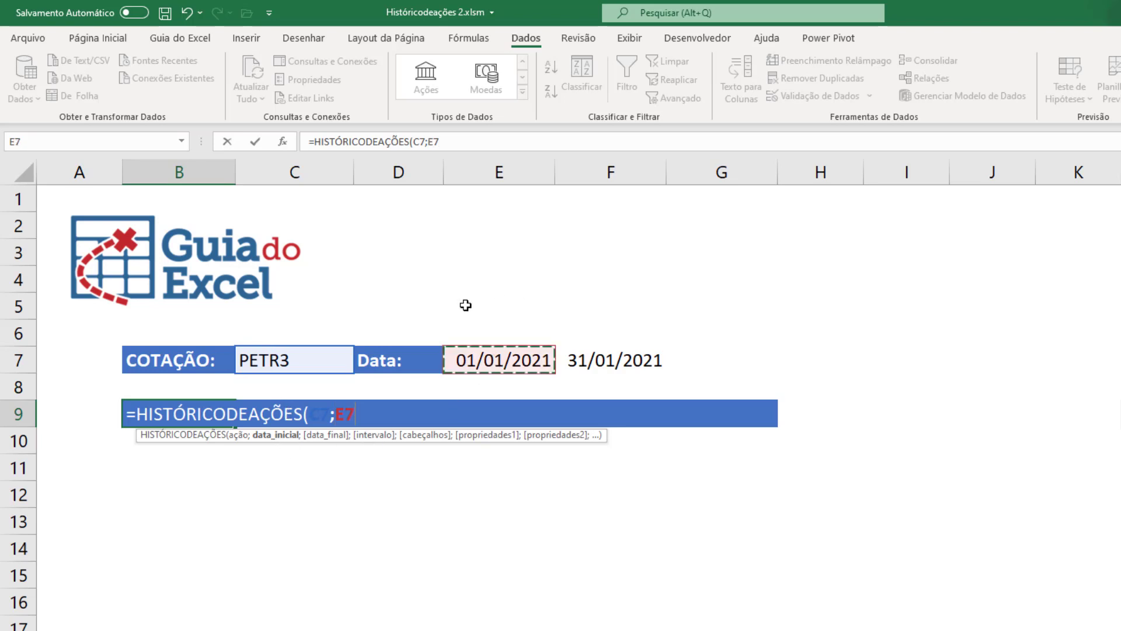
type(";")
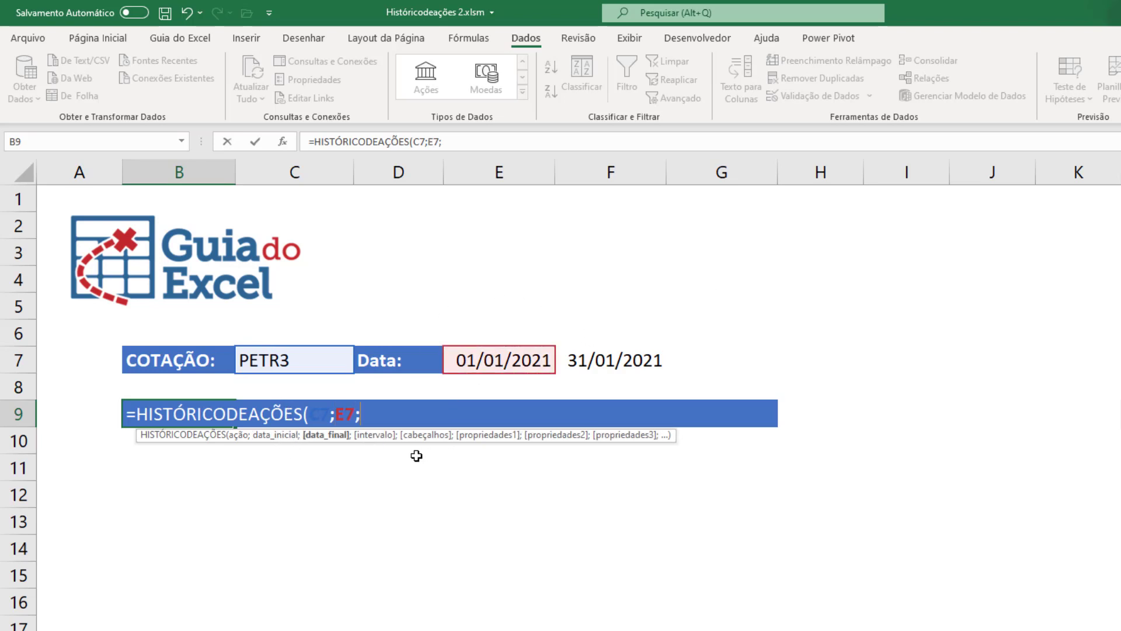
left_click(601, 362)
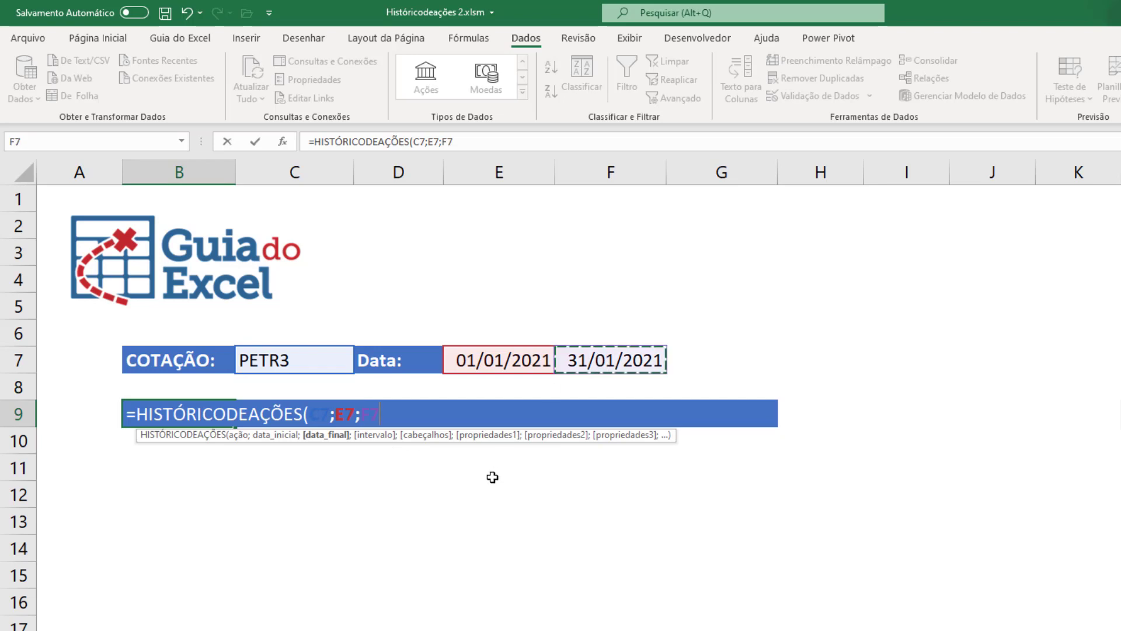
Complete the B9 formula with a blank interval, headers set to 1 and properties 0;1;2;3;4;5, and enter it
type(";")
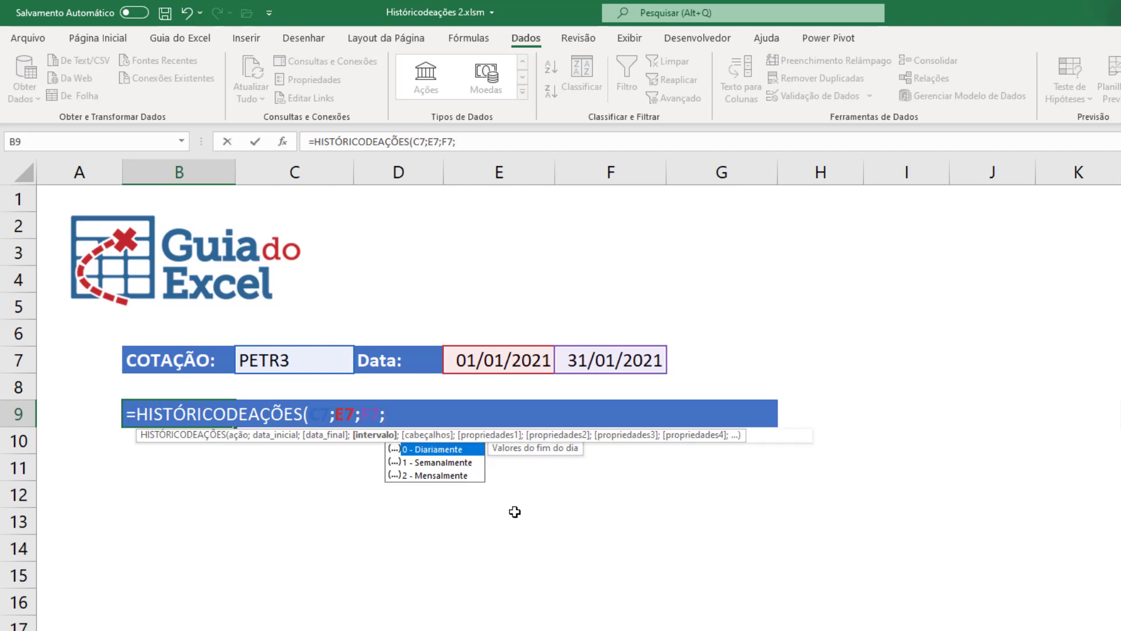
type(";")
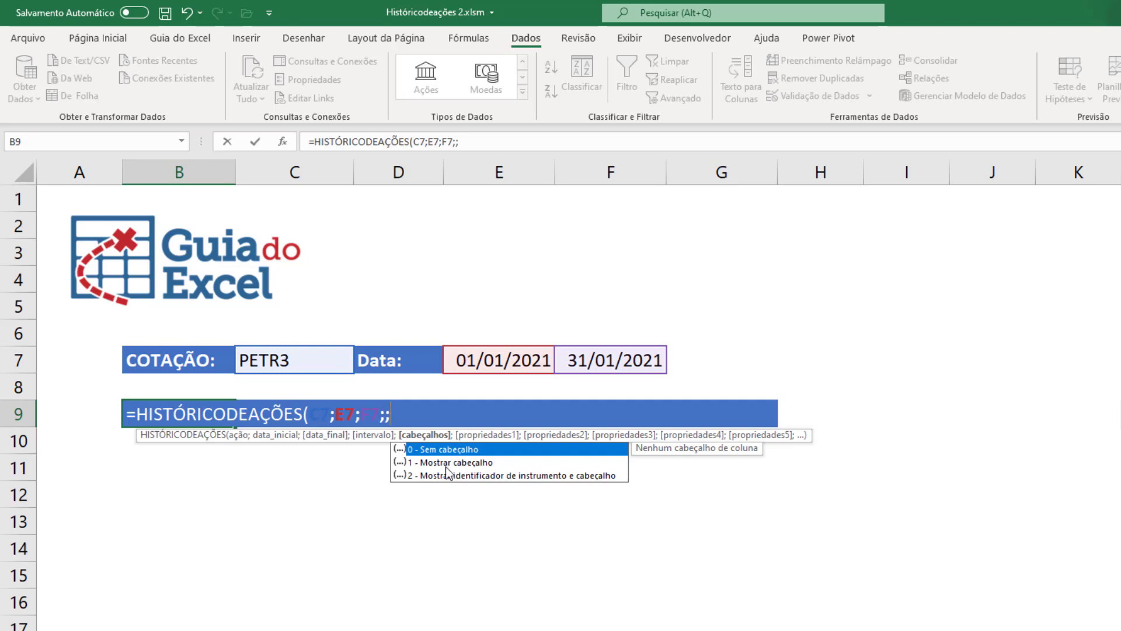
type("1;0")
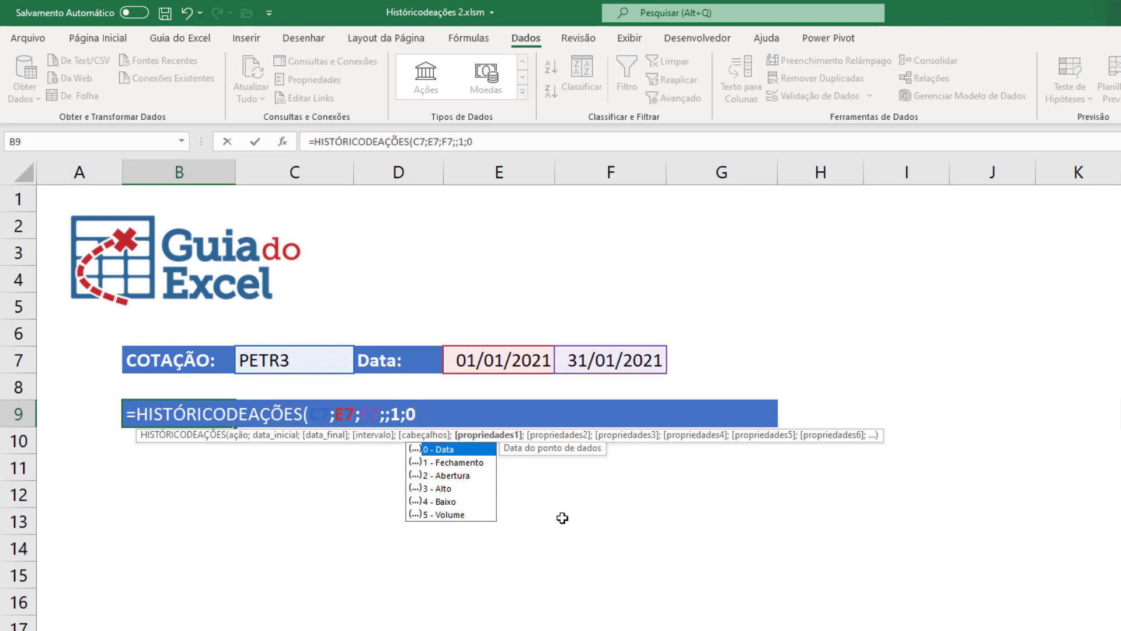
type(";")
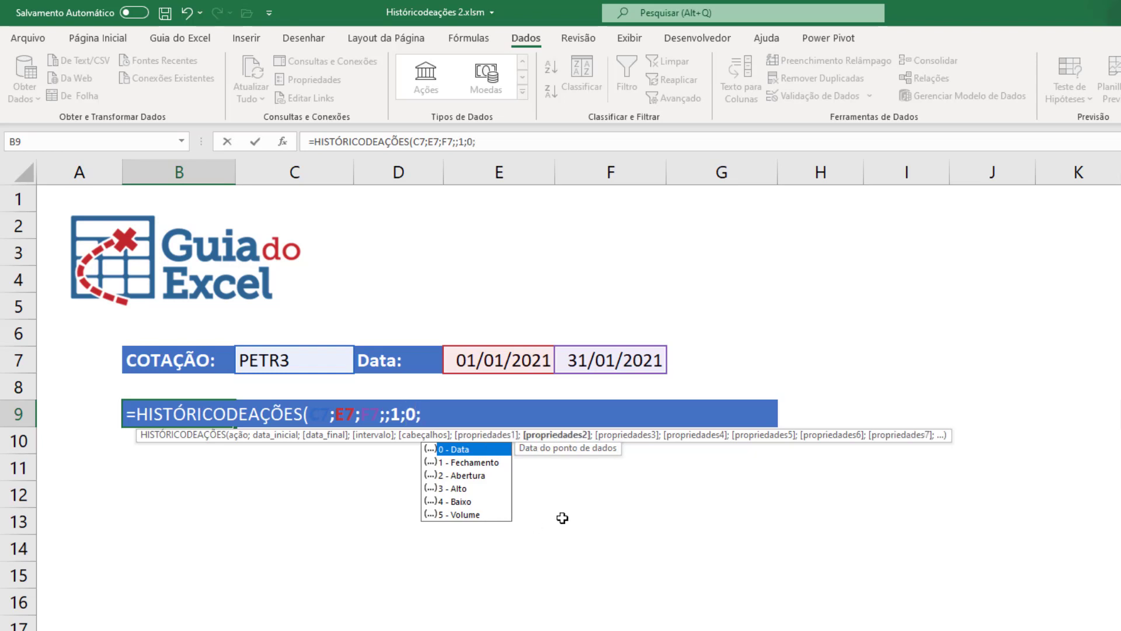
type("1;")
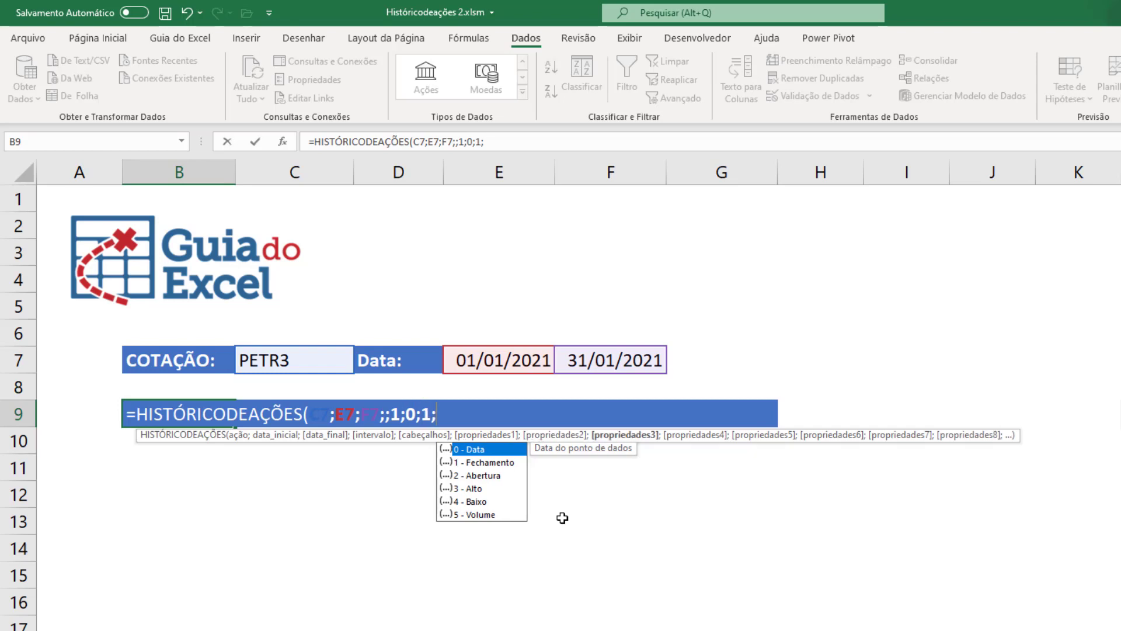
type("2;")
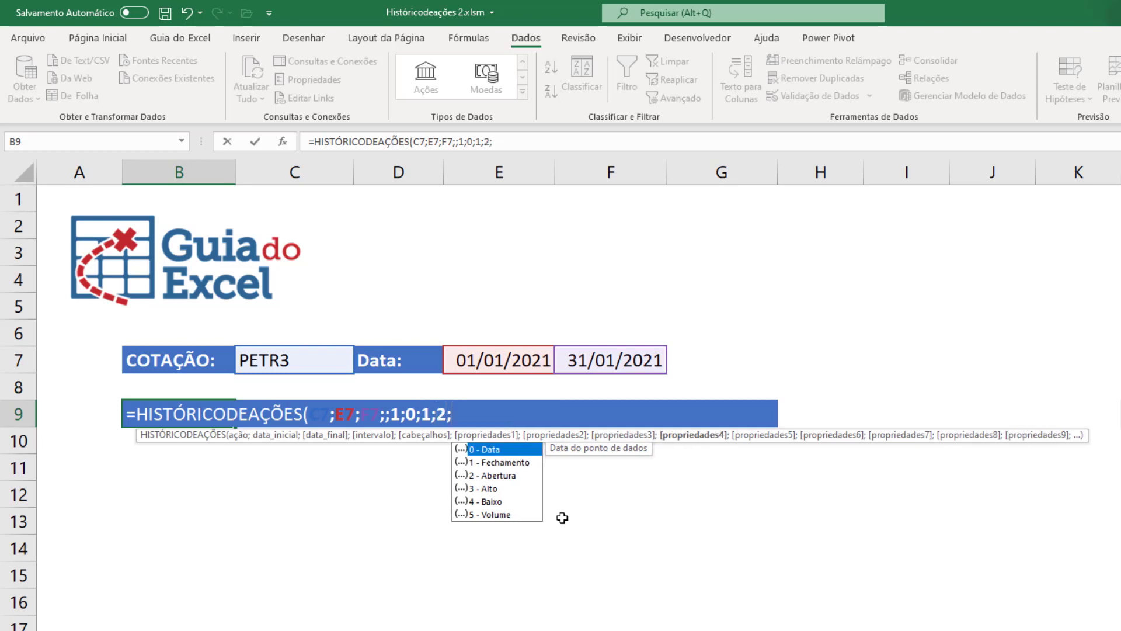
type("3;")
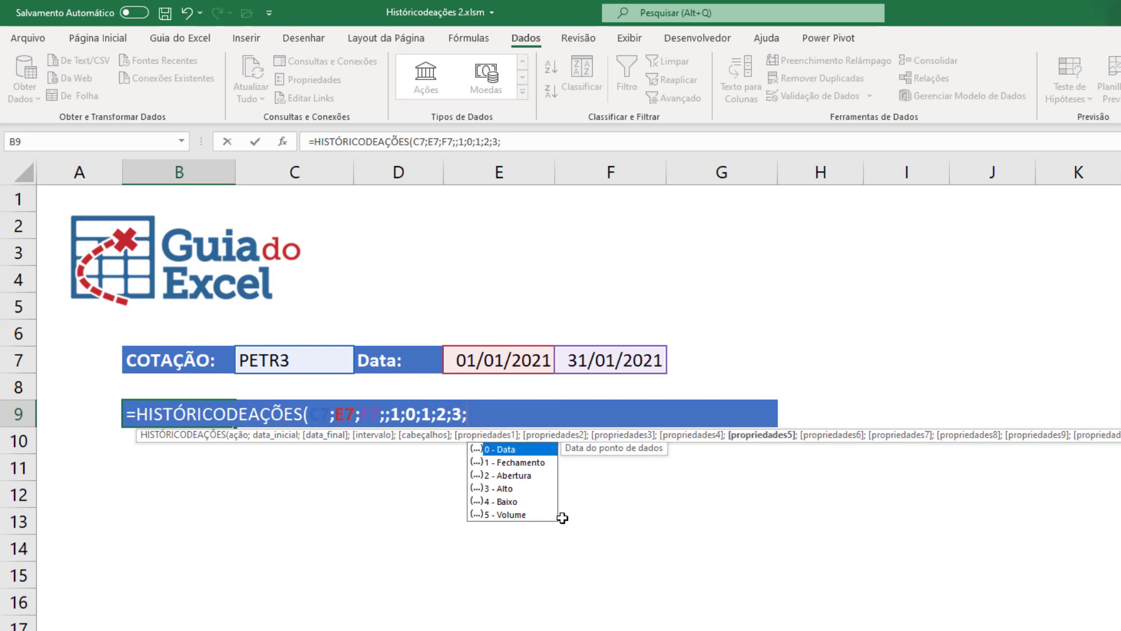
type("4;5")
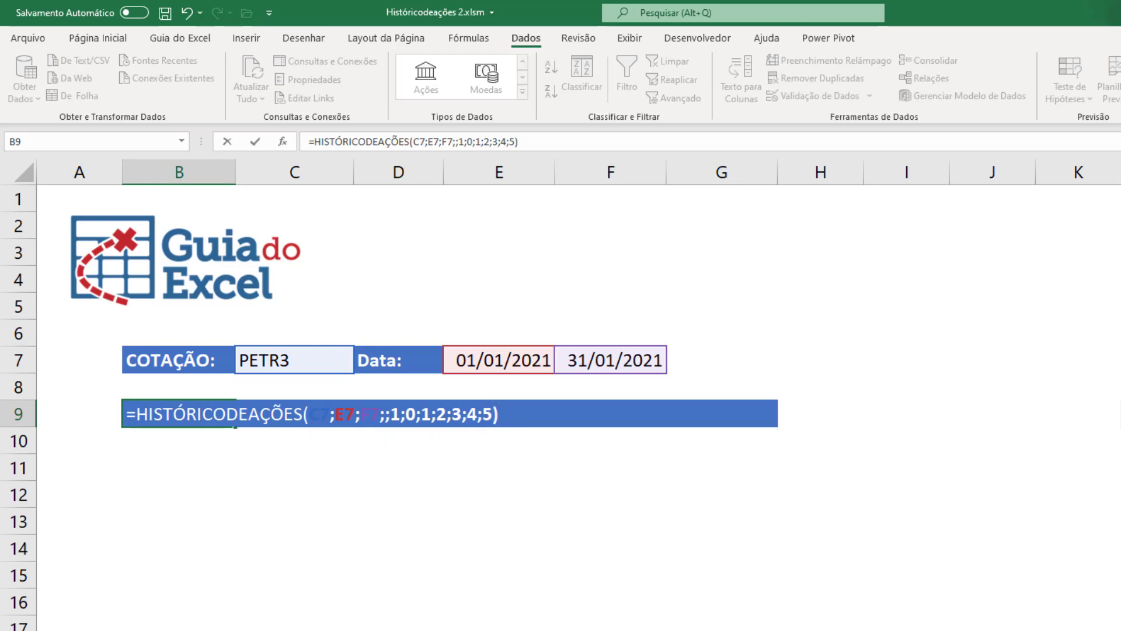
key("Return")
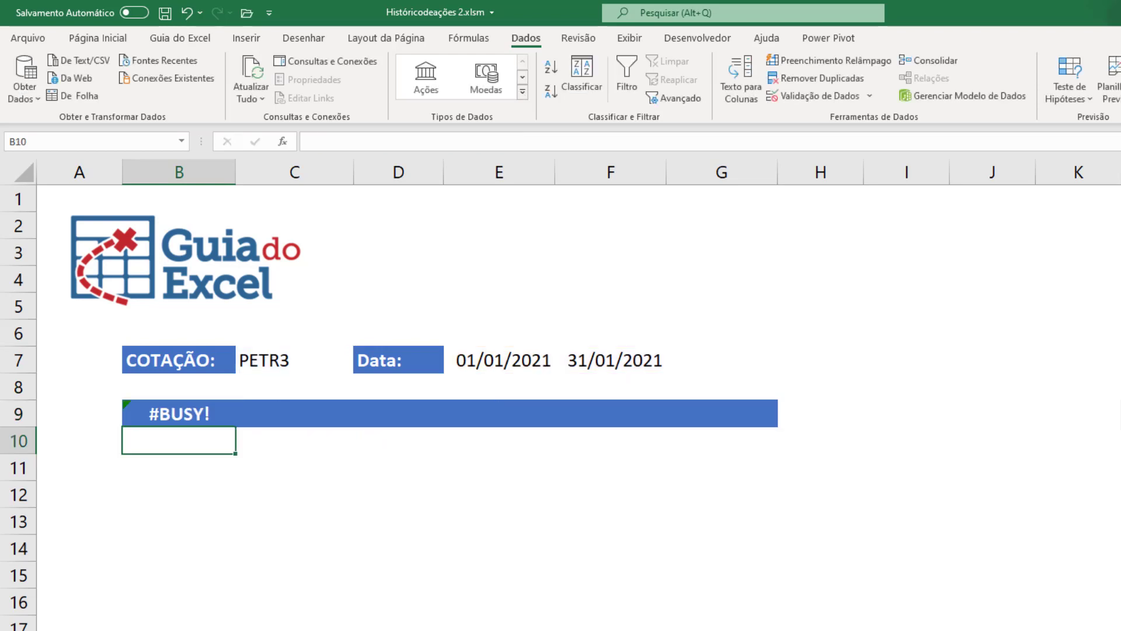
scroll(718, 546, "down", 1)
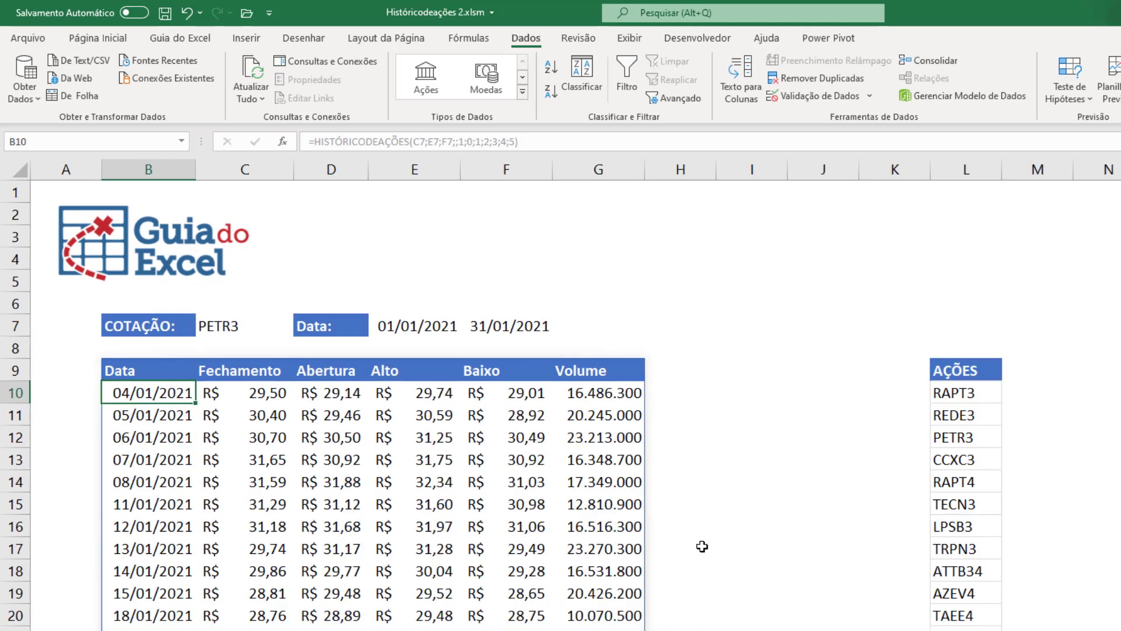
Set the date range in E7 and F7 to 01/06/2021 through 30/06/2021
scroll(654, 544, "down", 1)
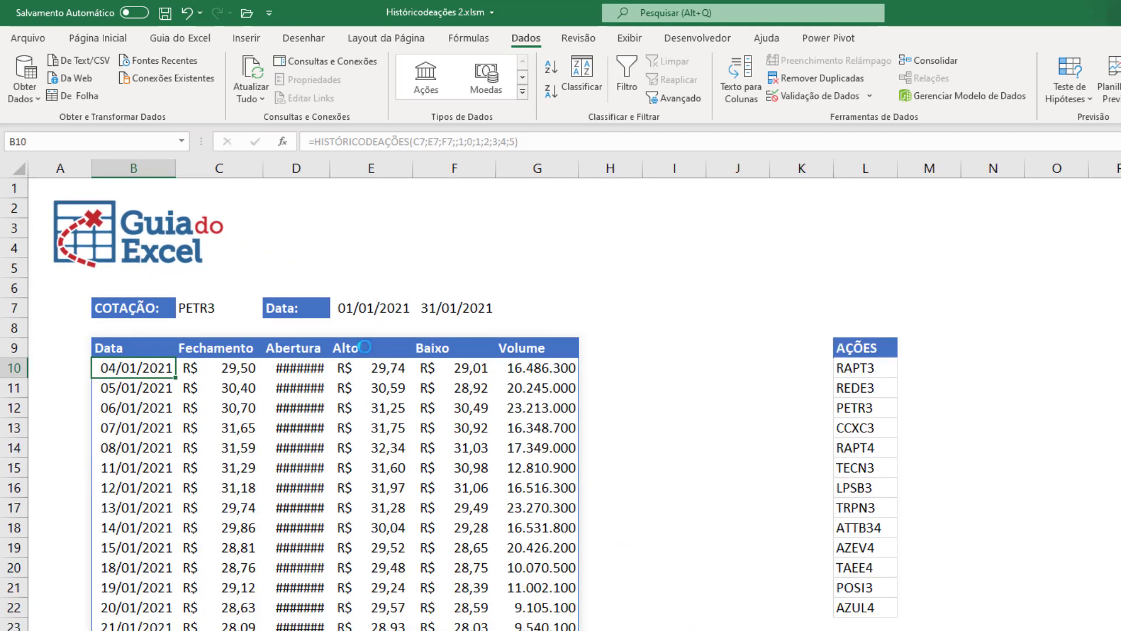
scroll(359, 347, "down", 2)
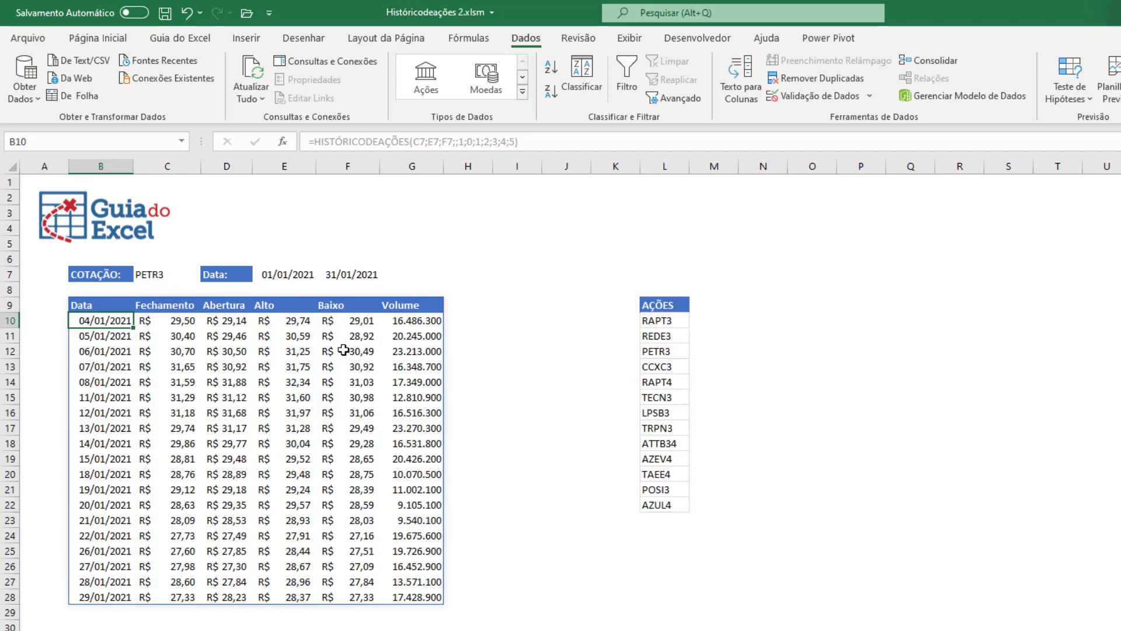
left_click(281, 273)
type("1/6")
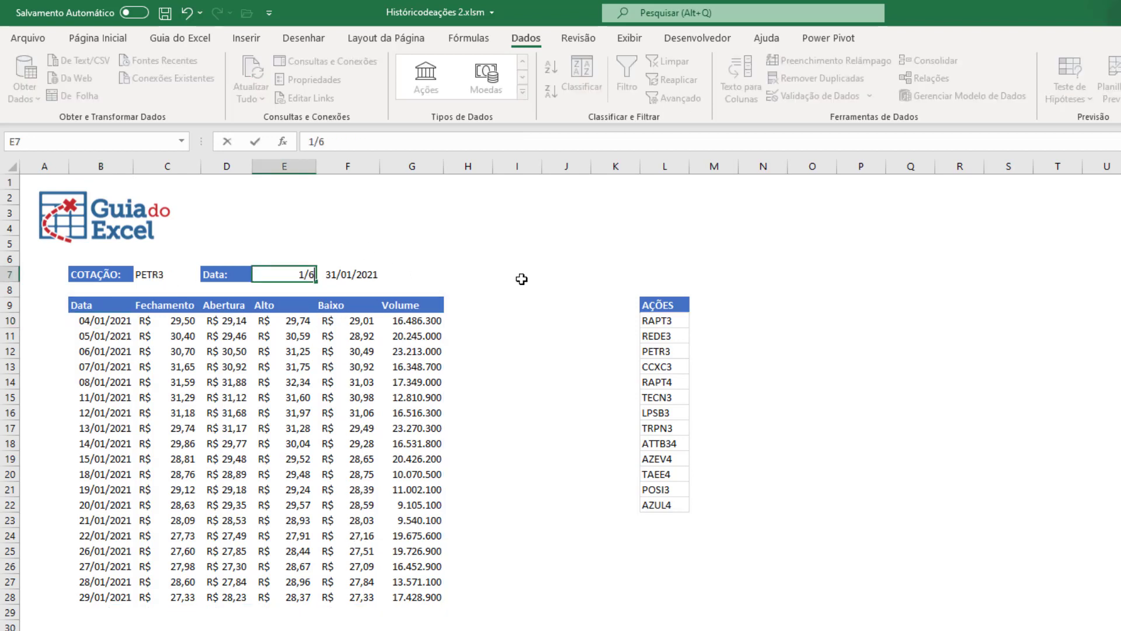
key("Tab")
type("30")
key("Return")
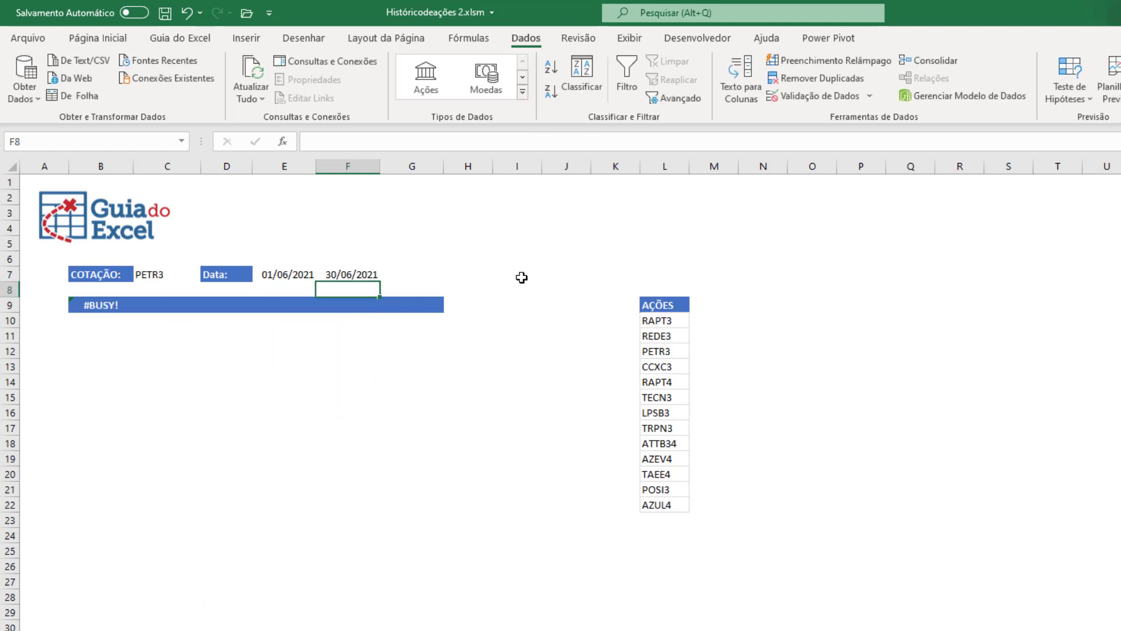
Set the start date in E7 to 01/05/2021 and the end date in F7 to 31/05/2021
left_click(287, 274)
type("1/5")
key("Tab")
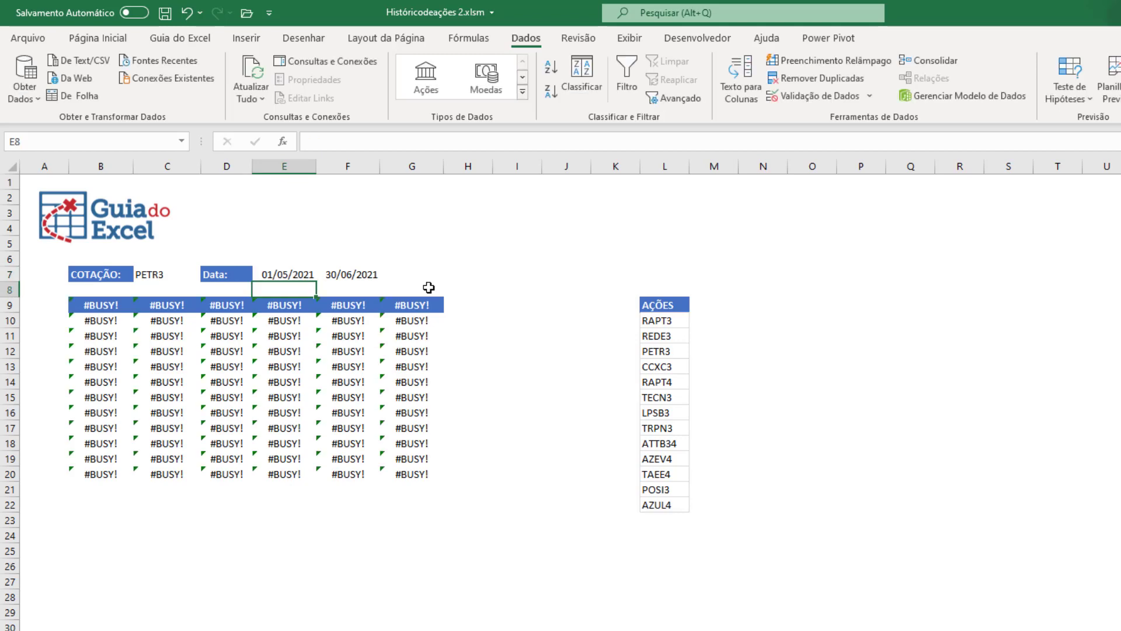
type("31/5")
key("Return")
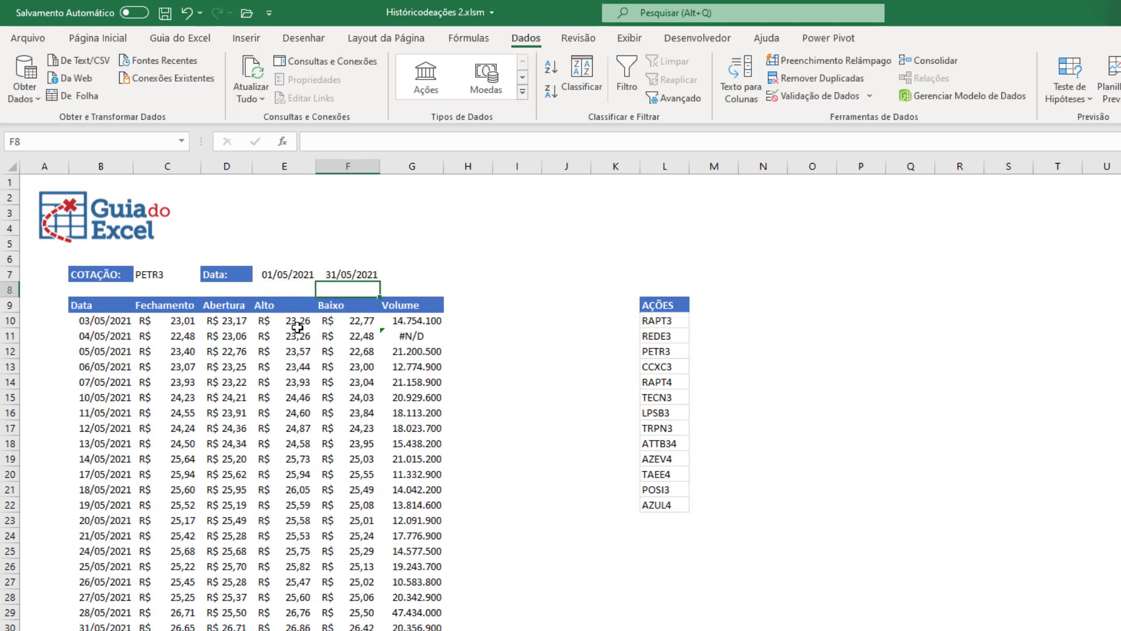
Extend the end date in F7 to 30/06/2021, look through the longer quotes table, and return the date to 31/05/2021
left_click(371, 276)
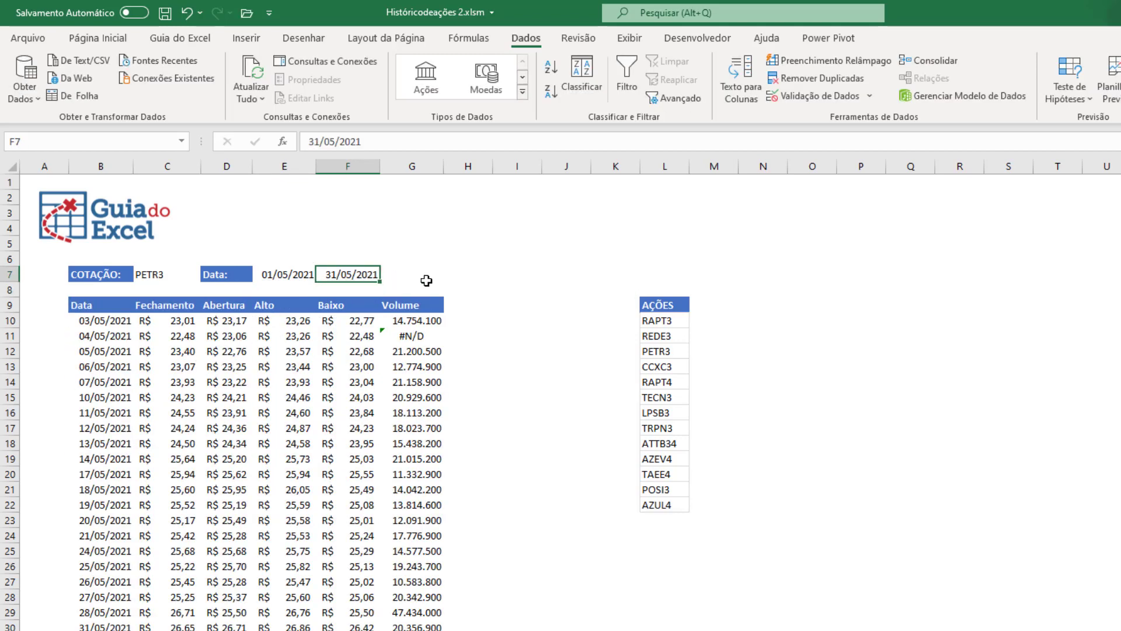
type("30/6")
key("Return")
scroll(408, 380, "down", 7)
scroll(395, 453, "up", 7)
key("Up")
type("31/5")
key("Return")
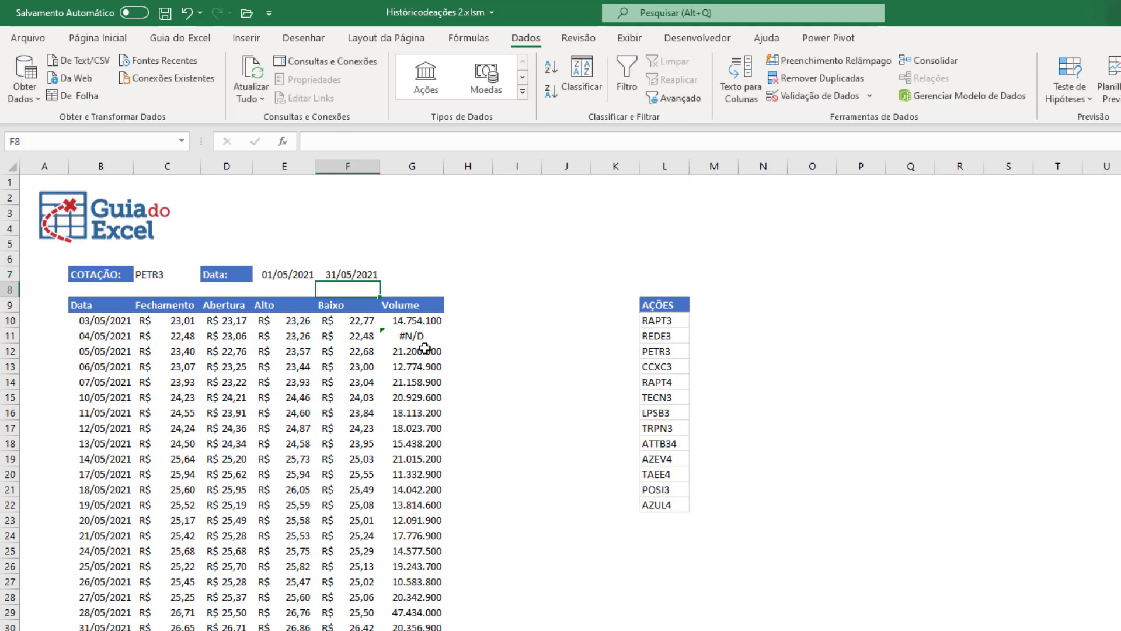
Set the date range in E7 and F7 to 01/01/2021 through 31/01/2021
left_click(272, 274)
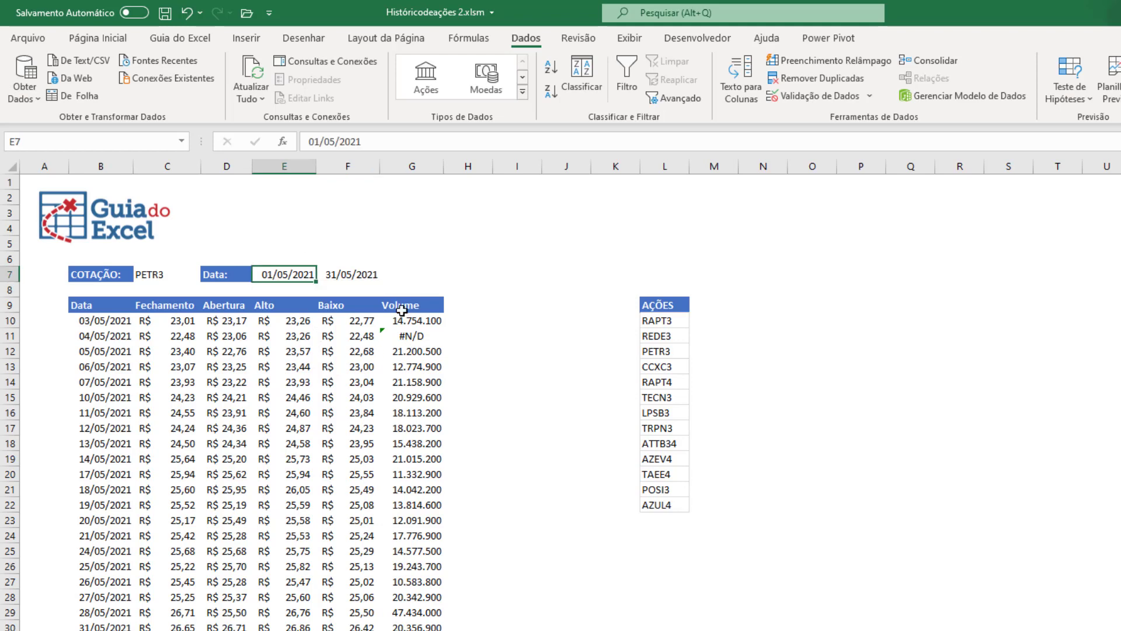
type("1/1")
key("Tab")
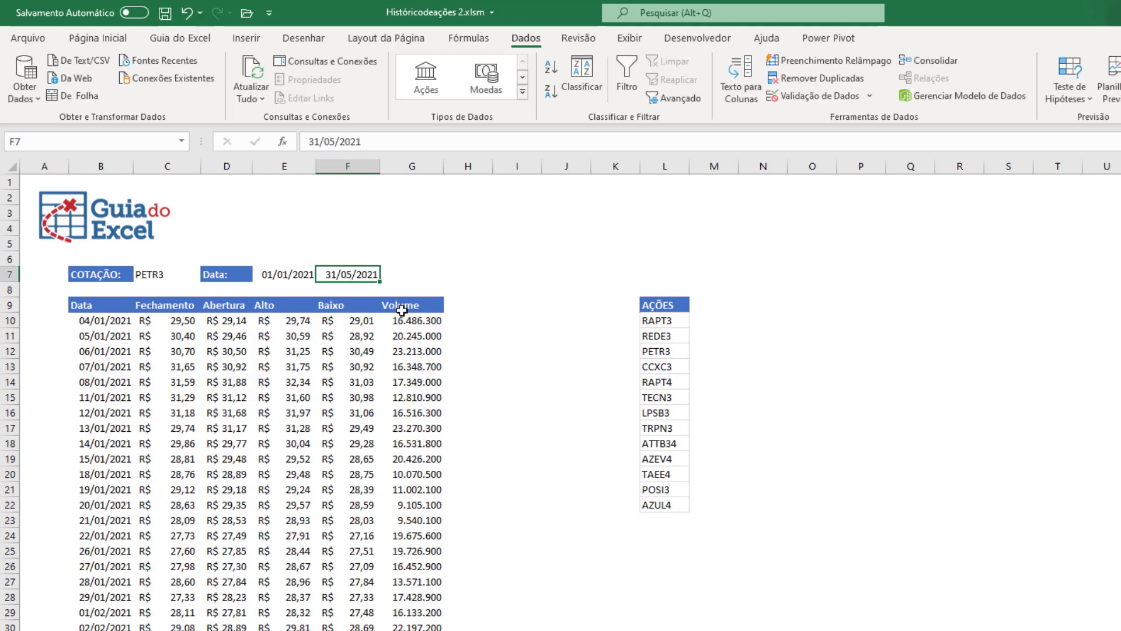
type("1")
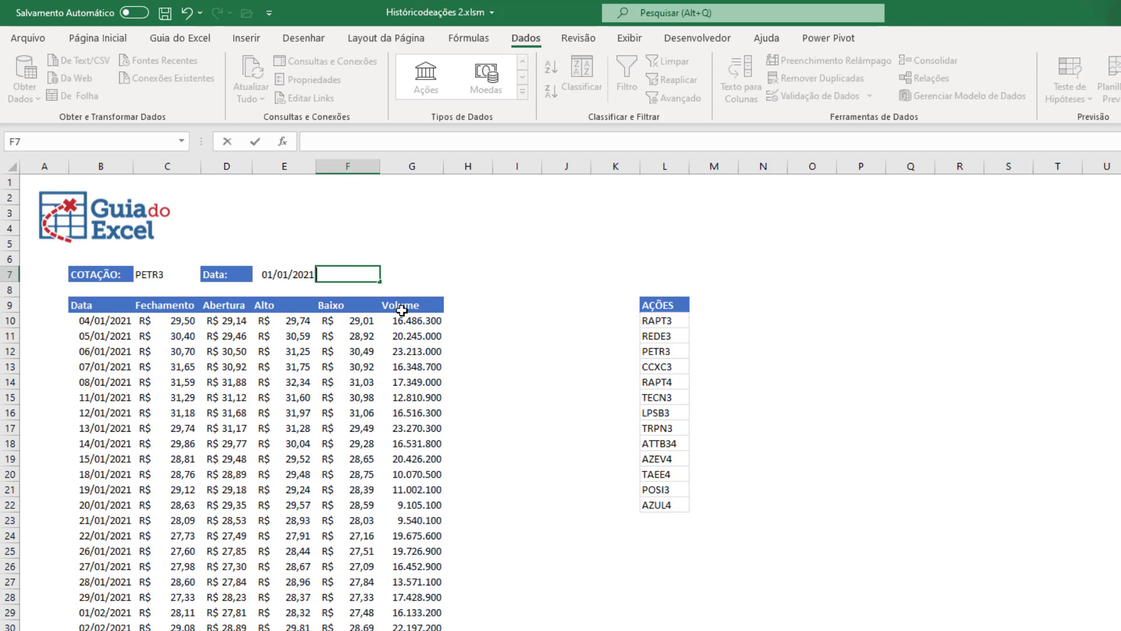
type("31/1")
key("Return")
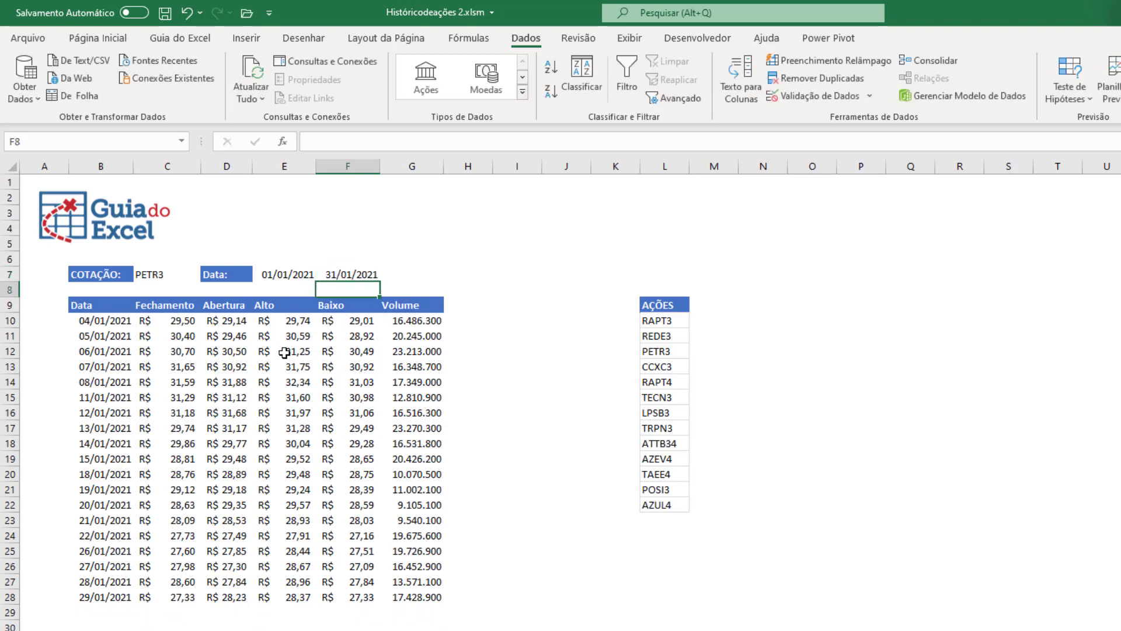
Choose TECN3 from the ticker list in cell C7, and replace it with POSI3
left_click(175, 276)
left_click(208, 274)
left_click(170, 317)
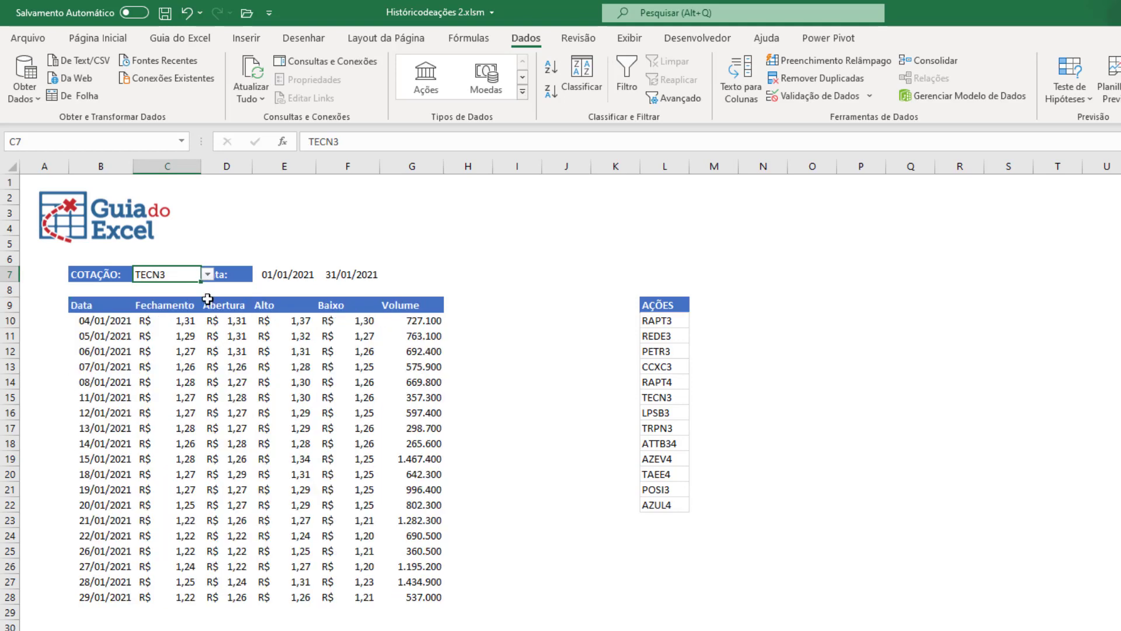
left_click(208, 275)
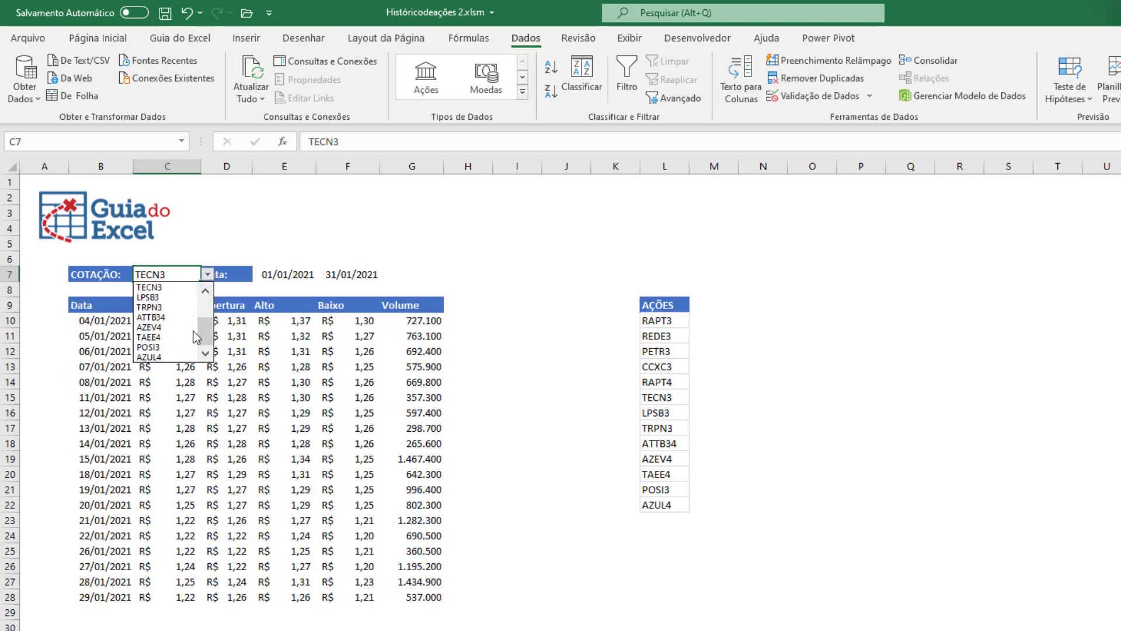
left_click(167, 347)
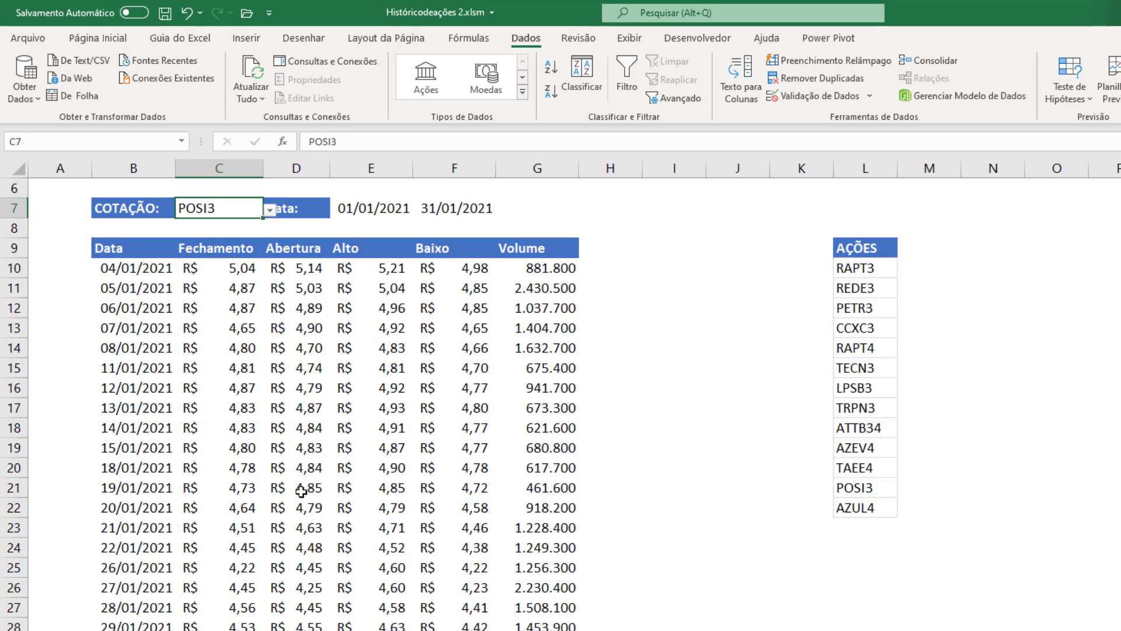
Examine the header row B9:G9, the ticker cell C7 and several result cells to see which formula fills the table
scroll(298, 493, "up", 2)
left_click_drag(138, 347, 540, 348)
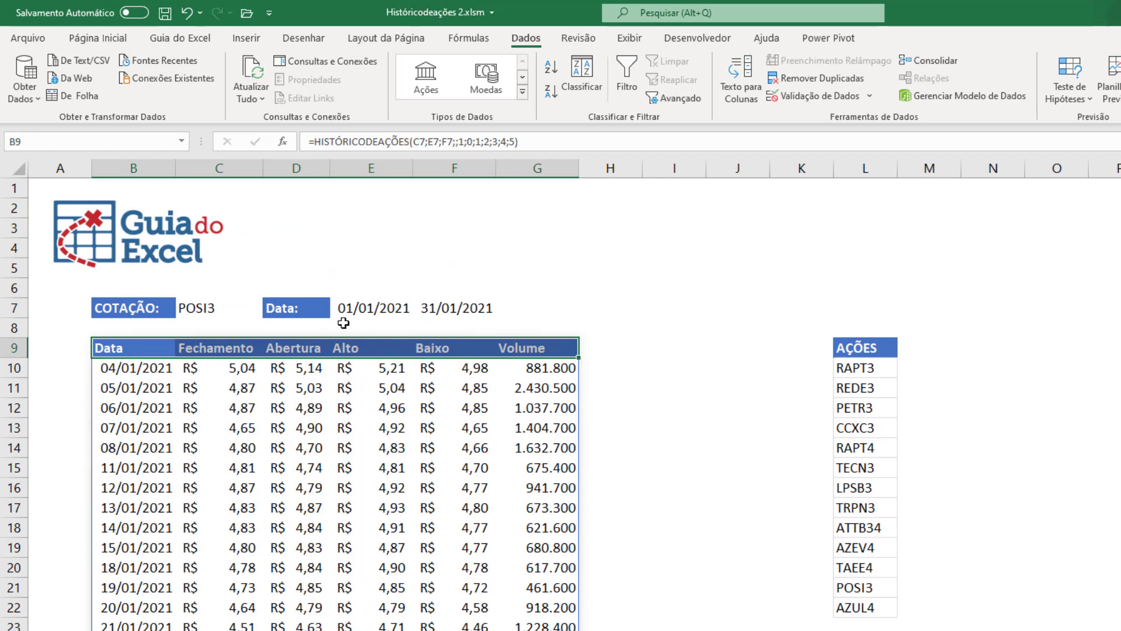
left_click(225, 306)
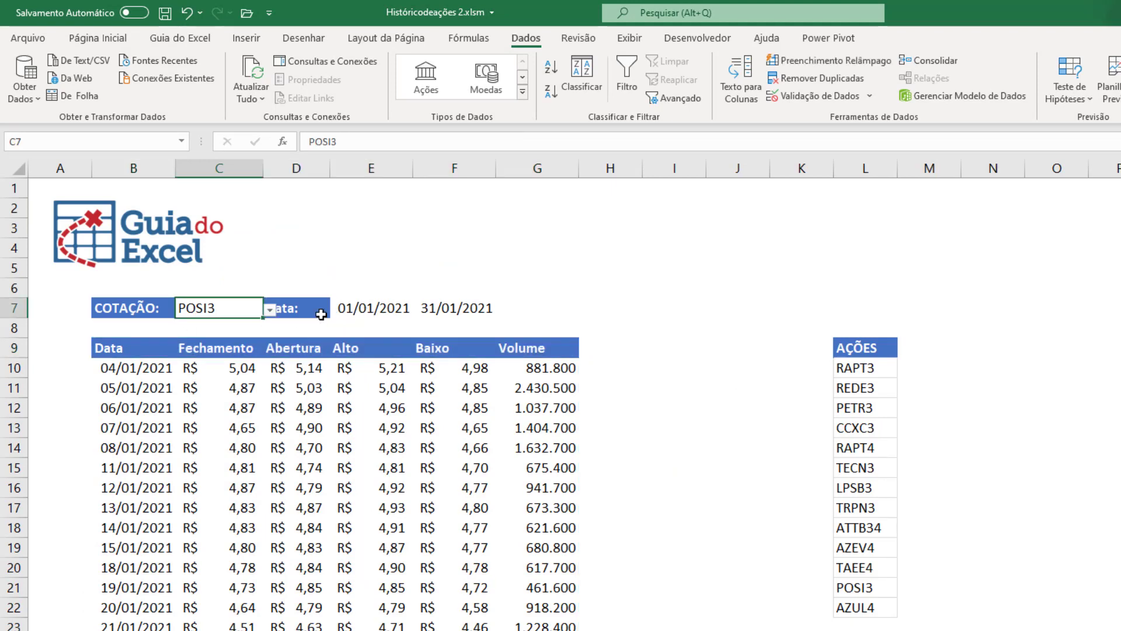
left_click(135, 349)
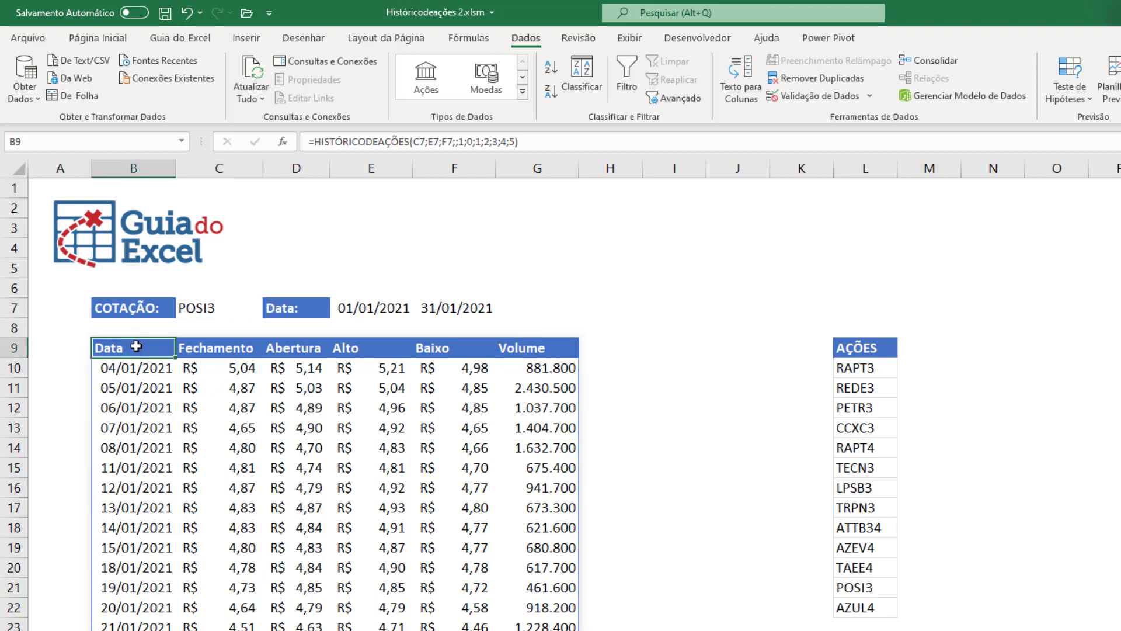
left_click(304, 404)
left_click(348, 499)
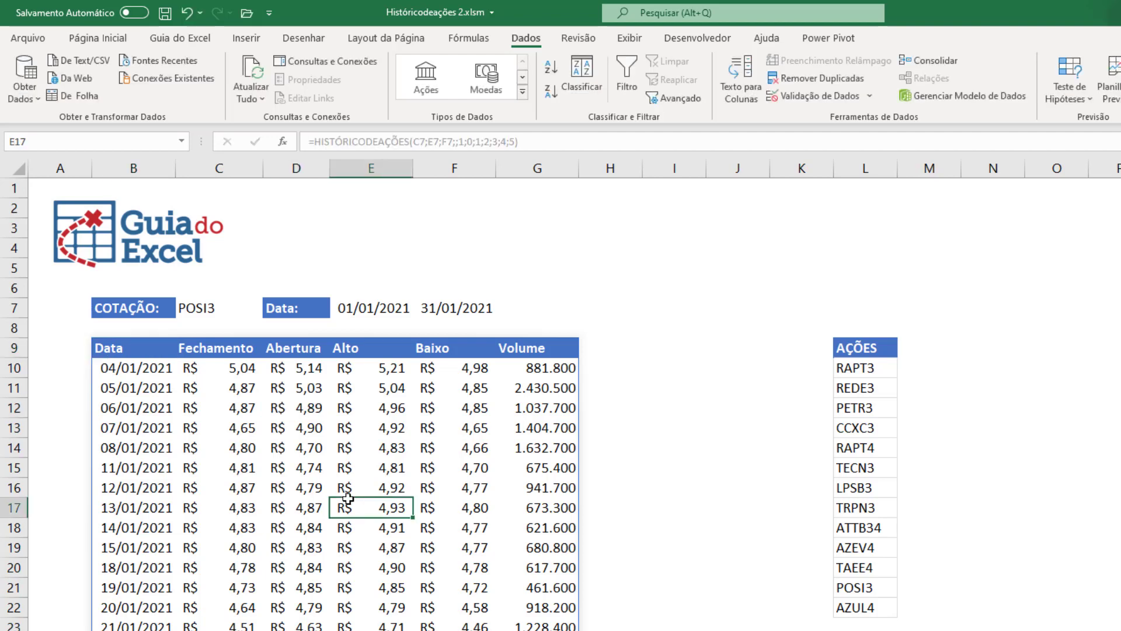
left_click(458, 587)
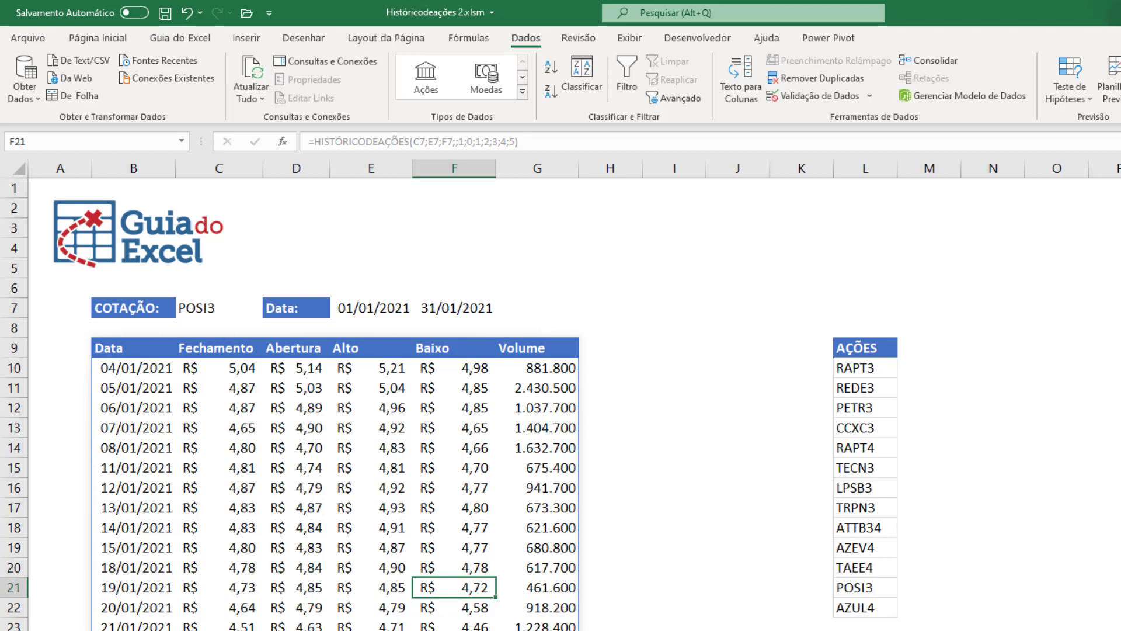
left_click(115, 351)
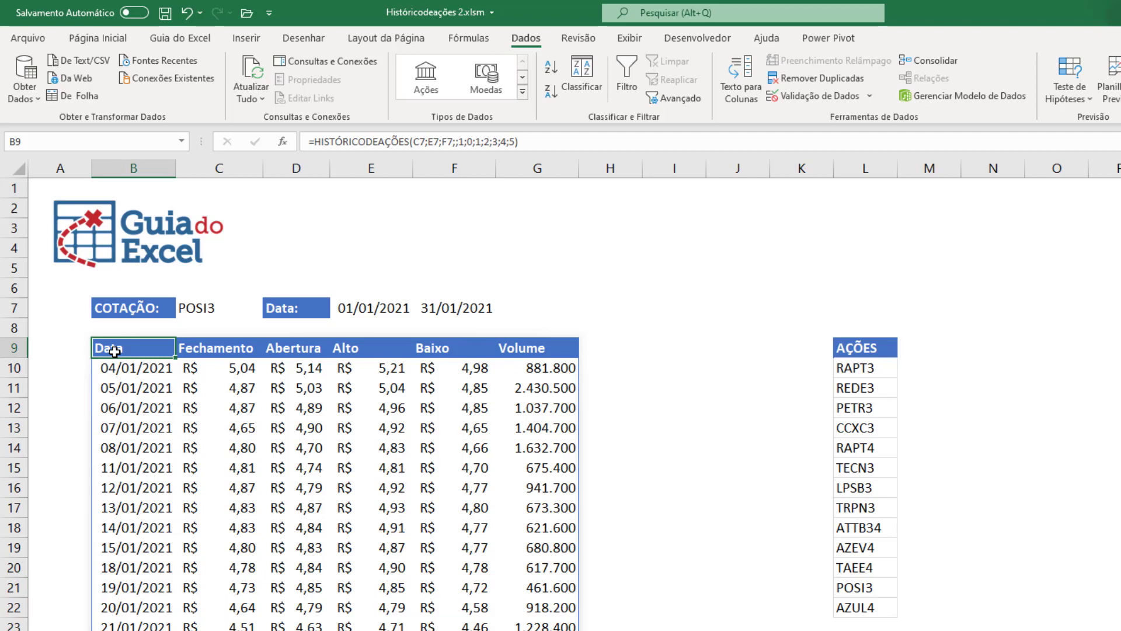
Set the headers argument of the HISTÓRICODEAÇÕES formula in B9 to 0
double_click(163, 356)
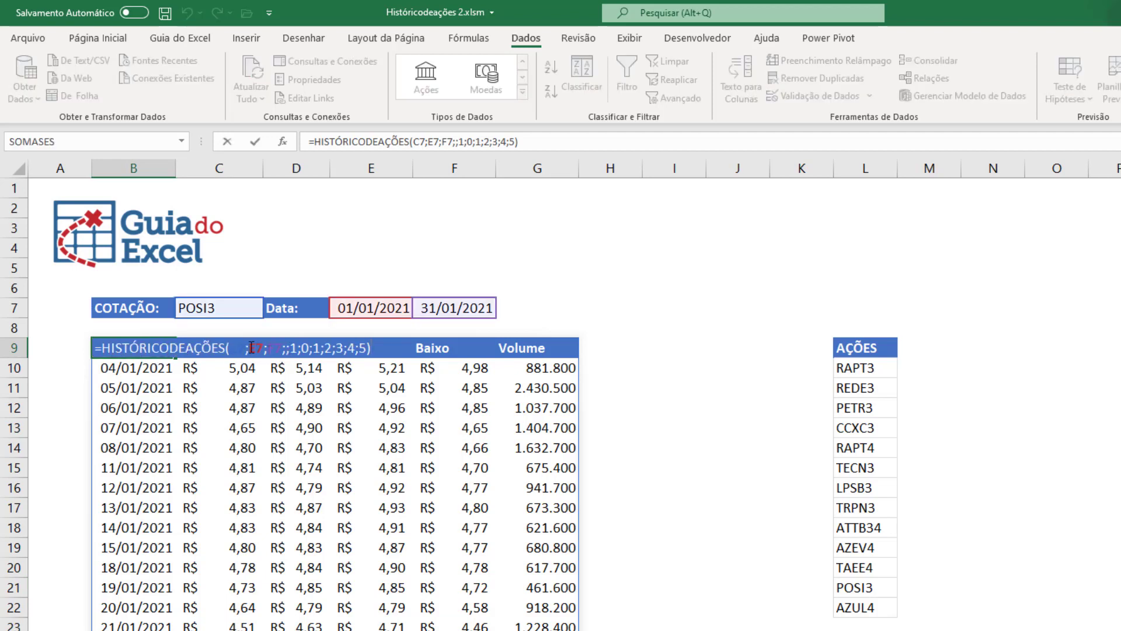
left_click(284, 351)
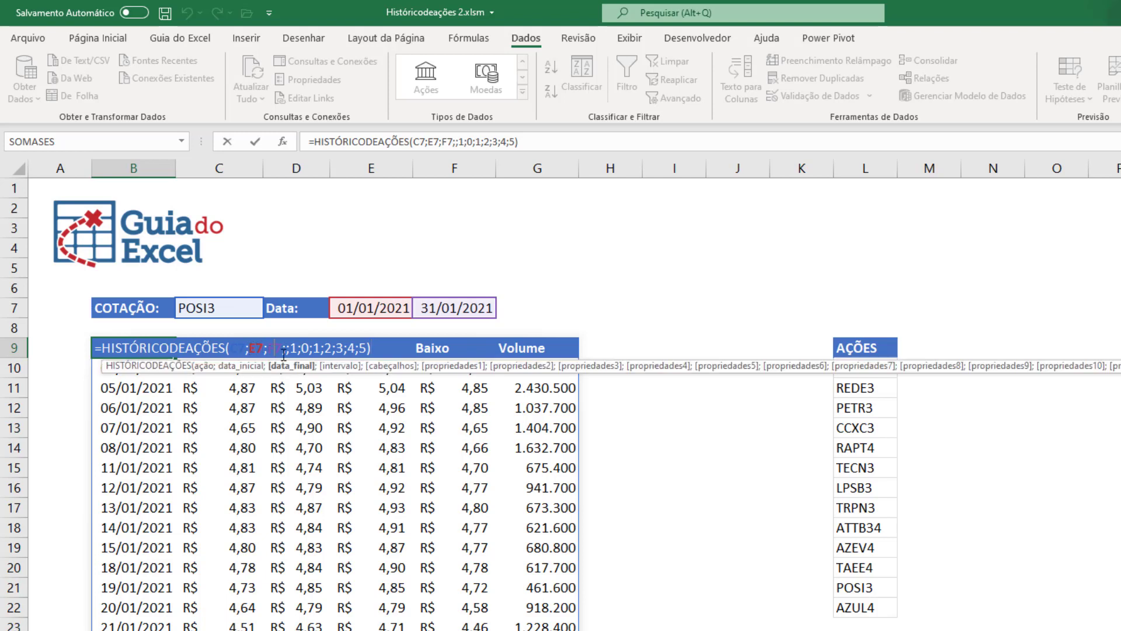
left_click(291, 350)
key("Right")
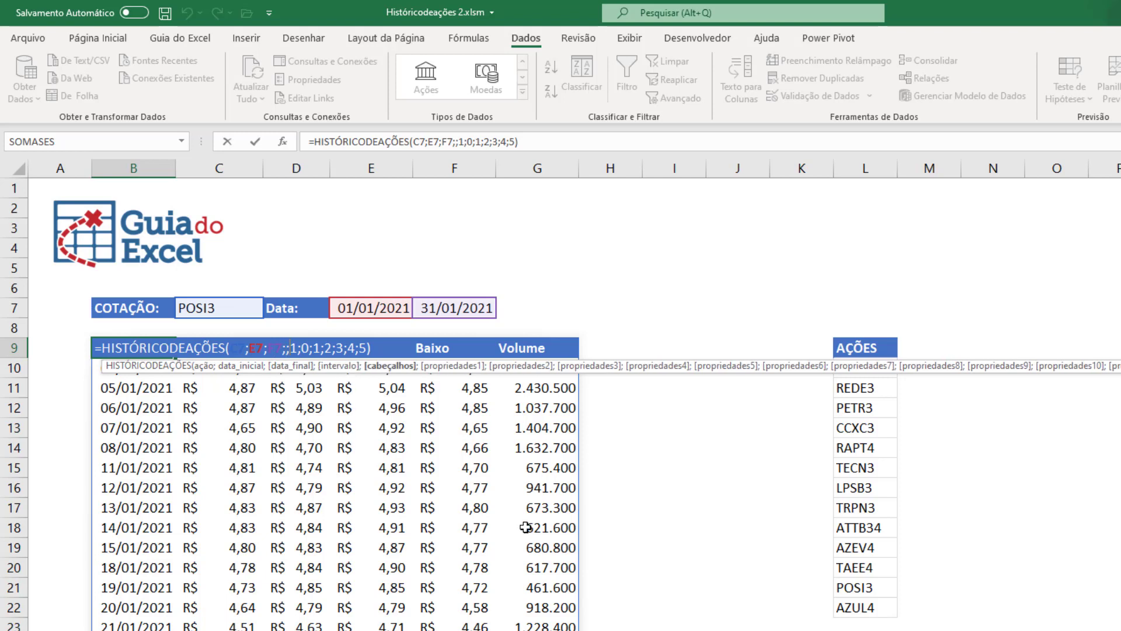
key("shift+Right")
key("BackSpace")
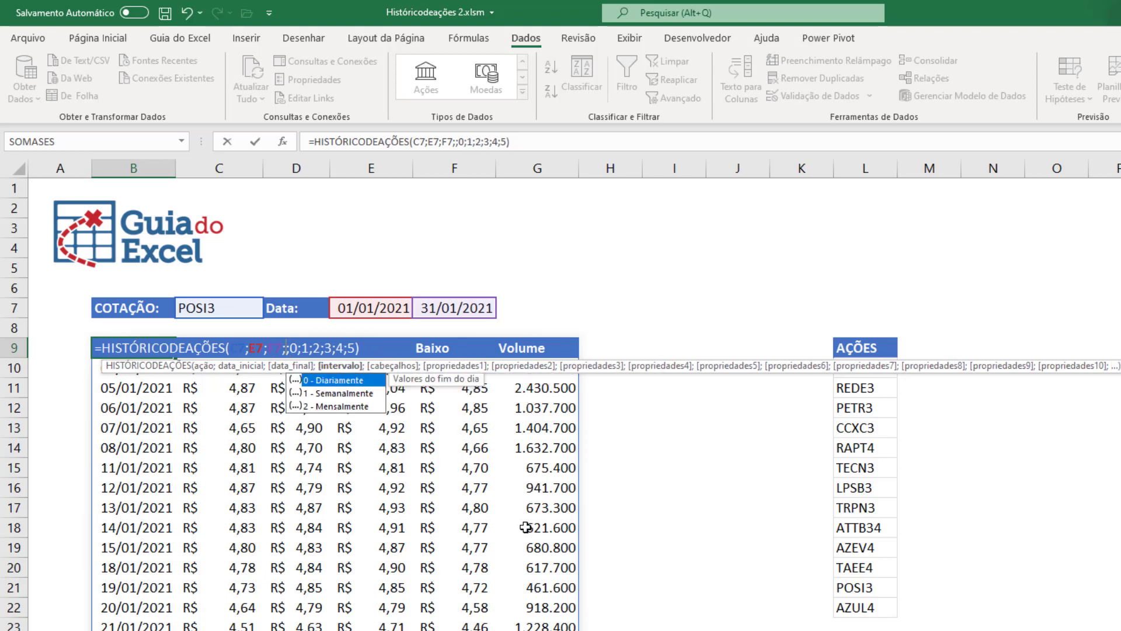
type("0")
key("Return")
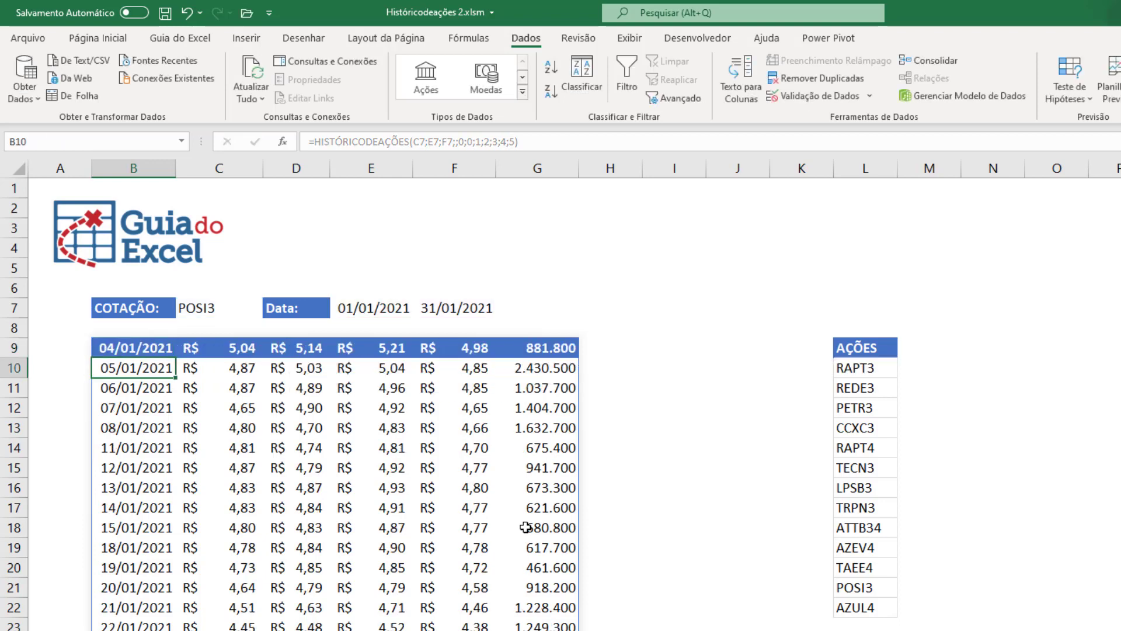
key("Up")
key("F2")
key("Escape")
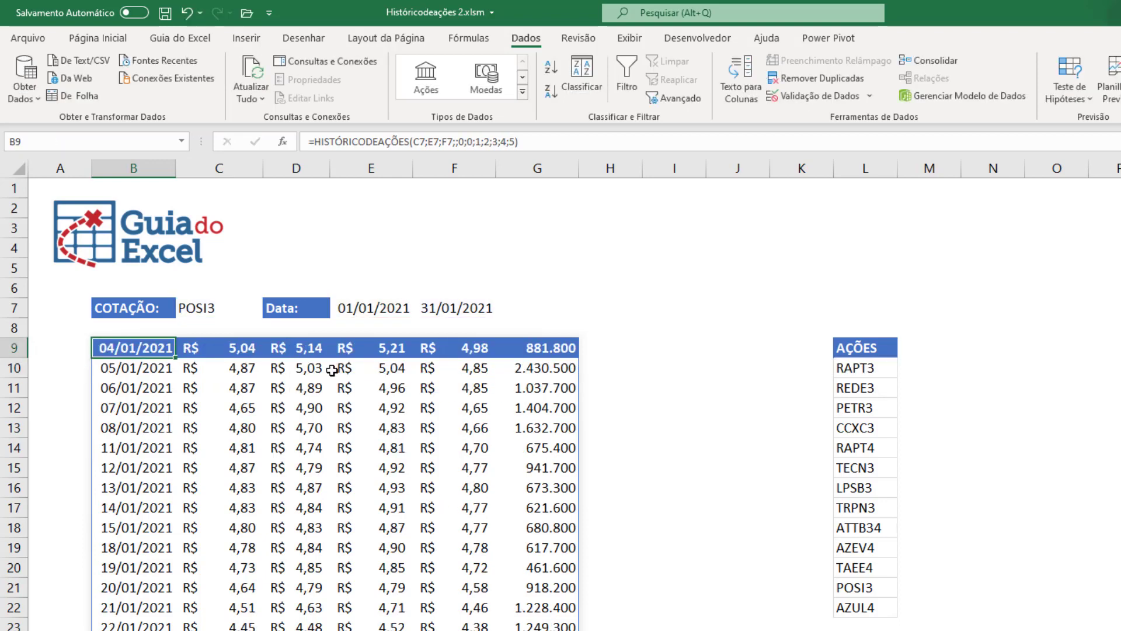
key("F2")
key("Escape")
left_click(97, 38)
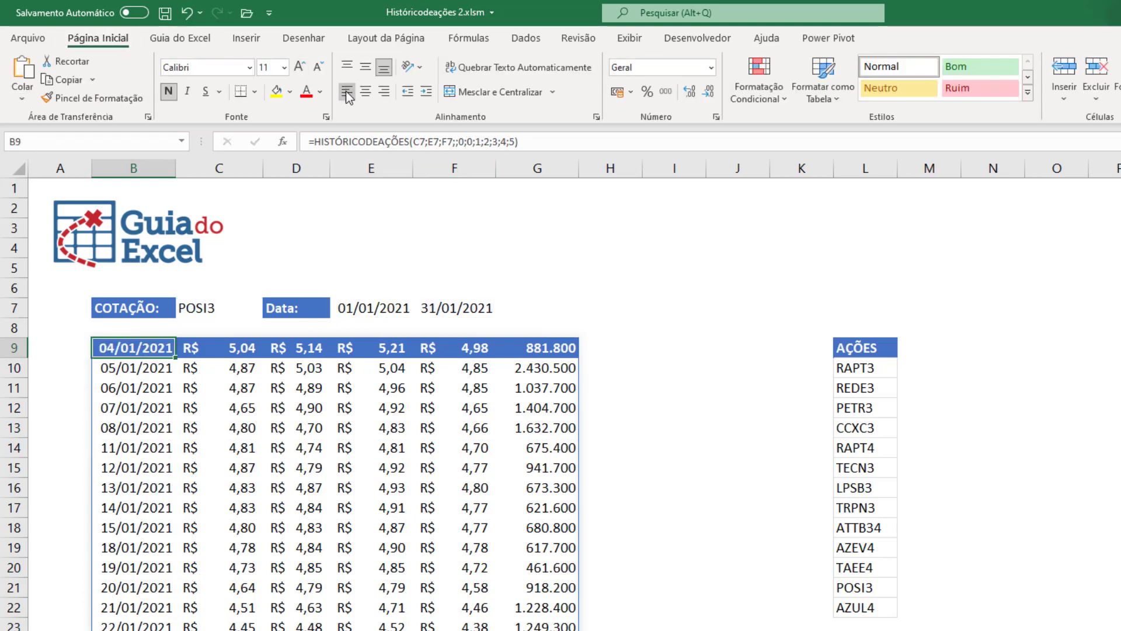
Set the headers argument of the B9 formula to 2, keeping the interval blank and the properties 0;1;2;3;4;5
key("F2")
left_click(327, 348)
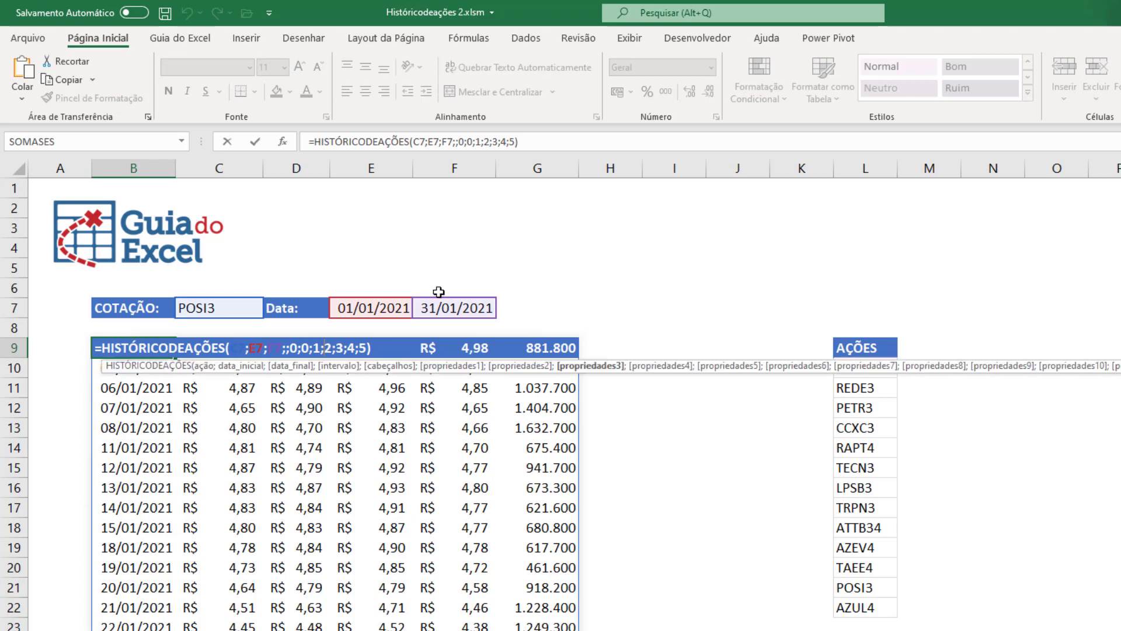
key("Left")
key("BackSpace")
type(";")
key("Left")
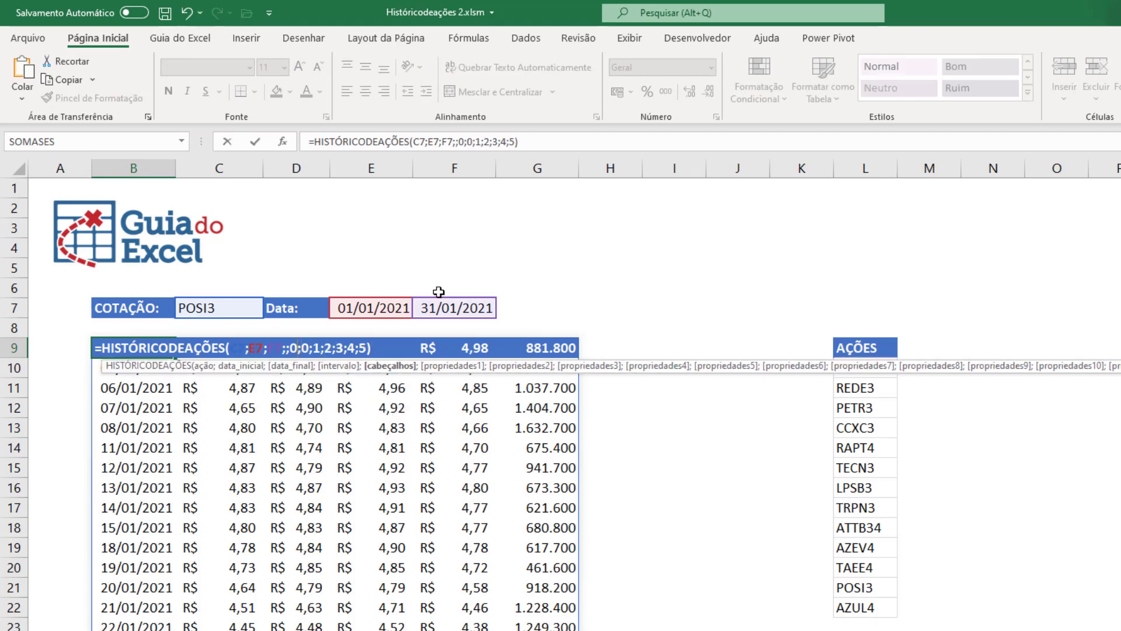
key("BackSpace")
type("0")
key("shift+Right")
type("2")
key("Return")
key("Up")
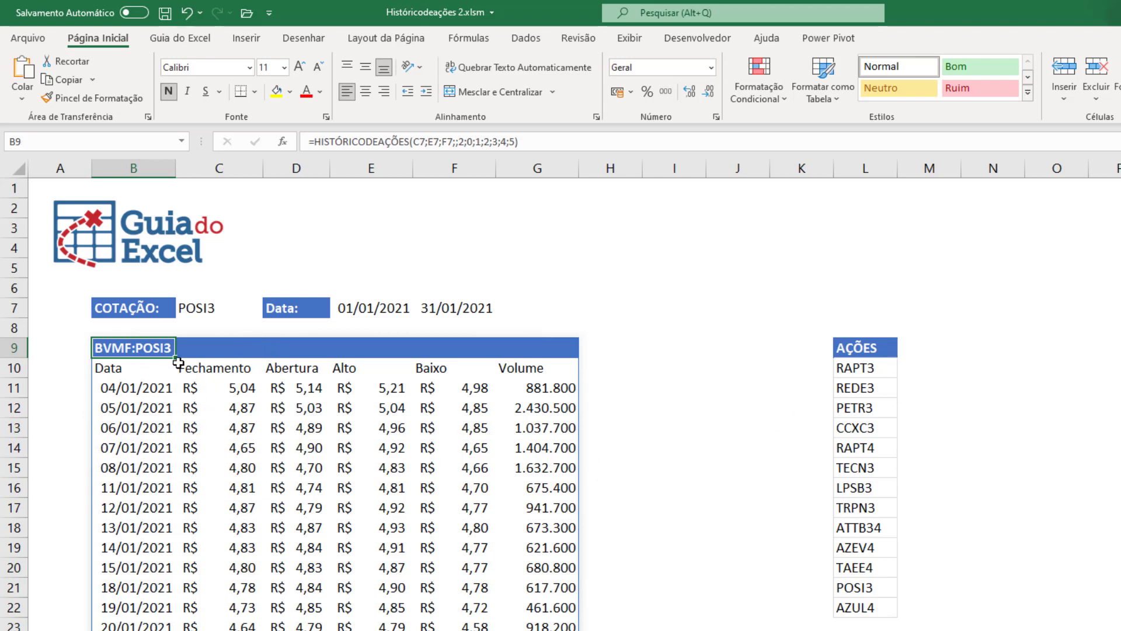
key("F2")
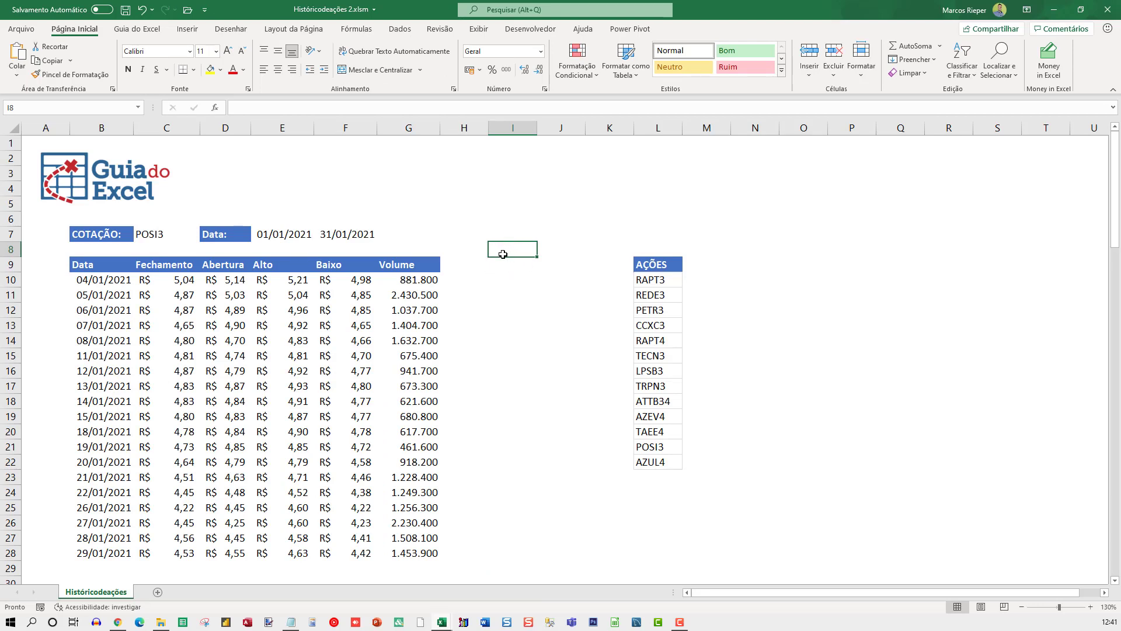
Examine the column order required by each of the four Ações chart subtypes using a temporary blank chart, and discard that chart
key("Escape")
key("alt+F1")
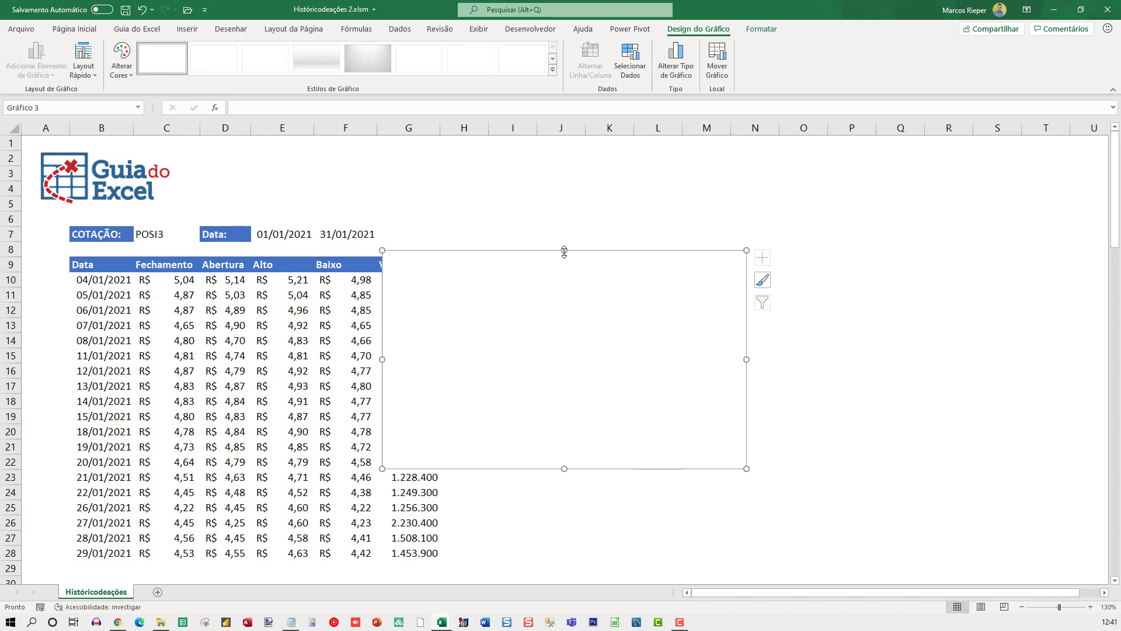
right_click(534, 264)
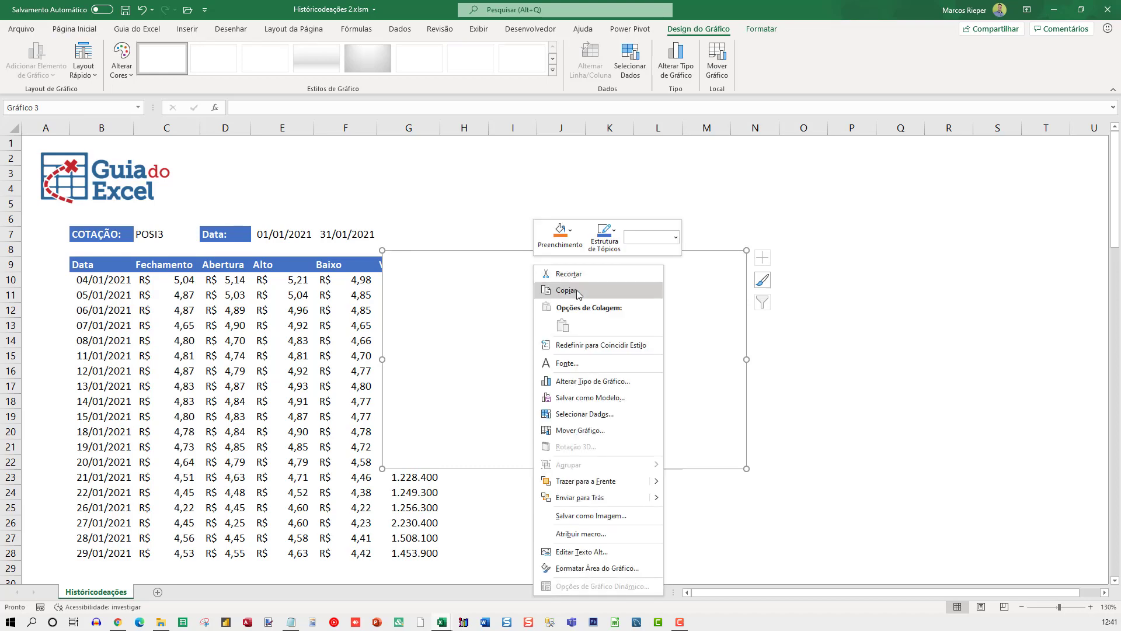
left_click(587, 383)
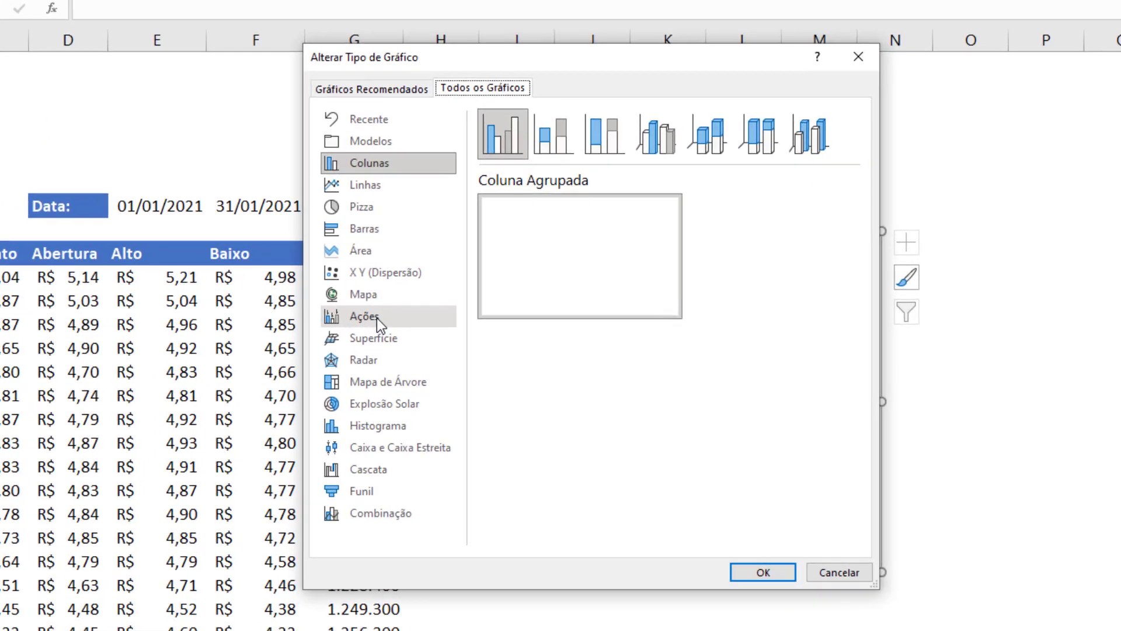
left_click(377, 315)
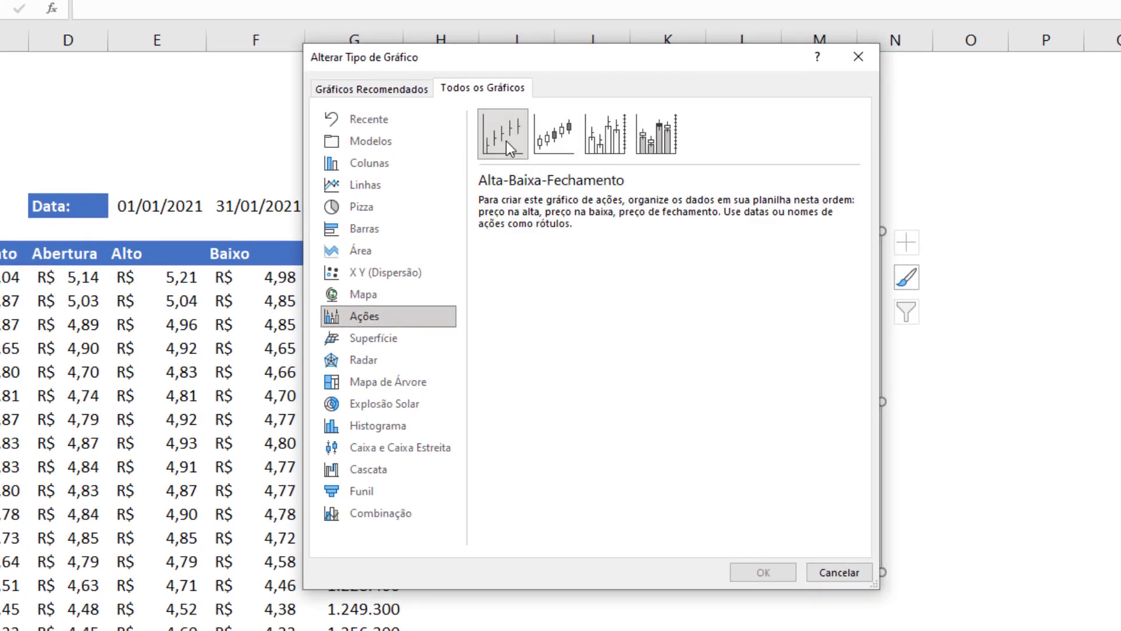
left_click(556, 136)
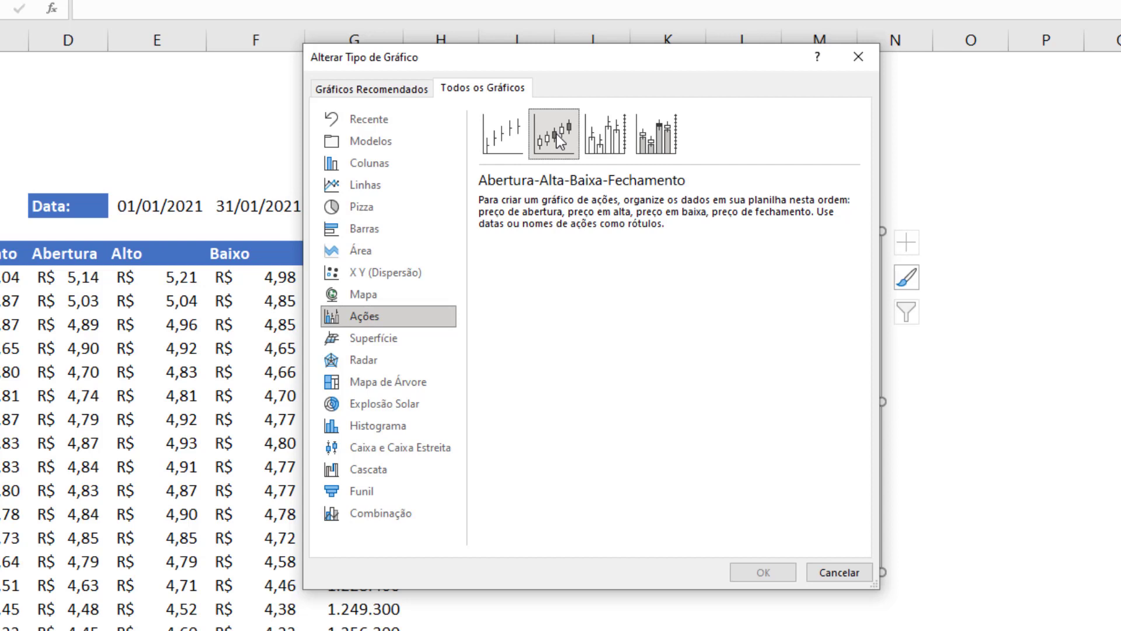
left_click(601, 133)
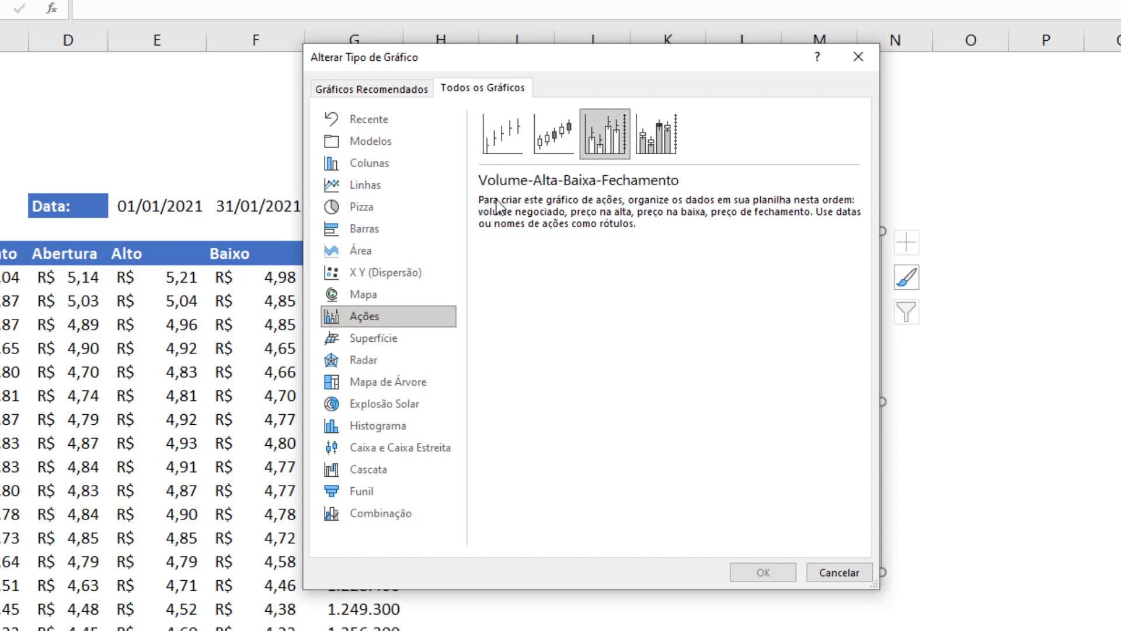
left_click(657, 138)
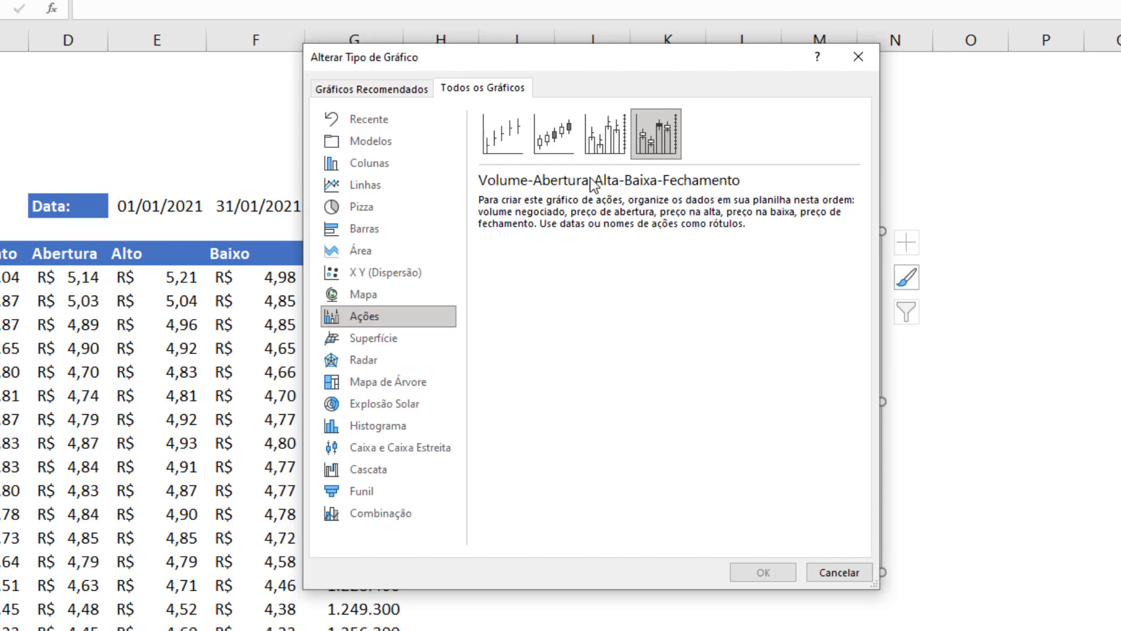
left_click(553, 134)
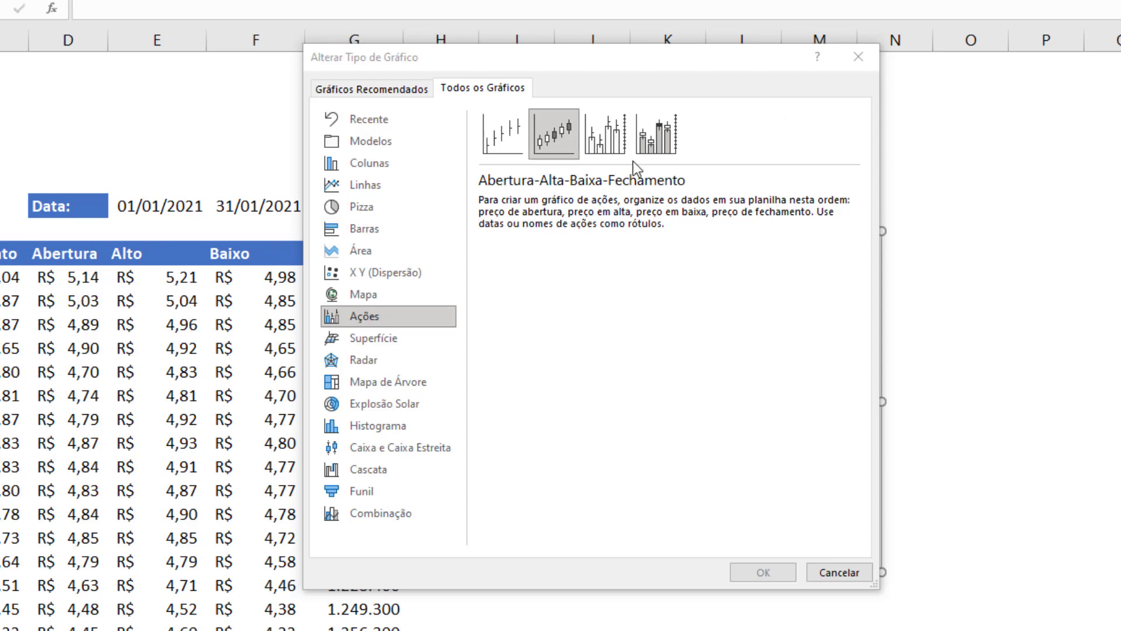
left_click(857, 56)
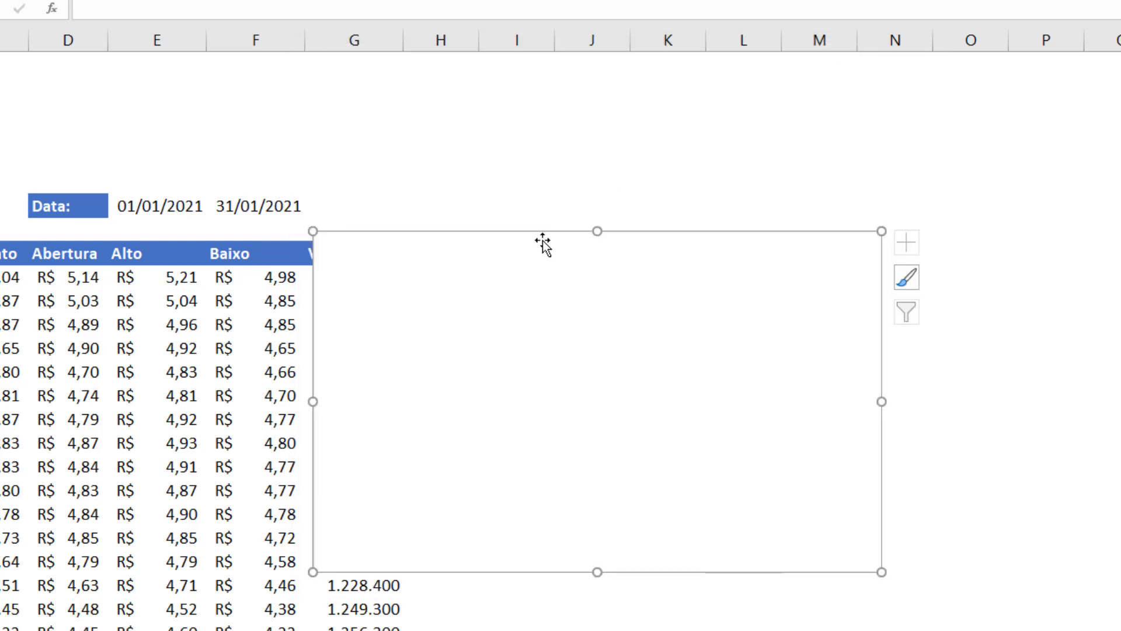
key("Delete")
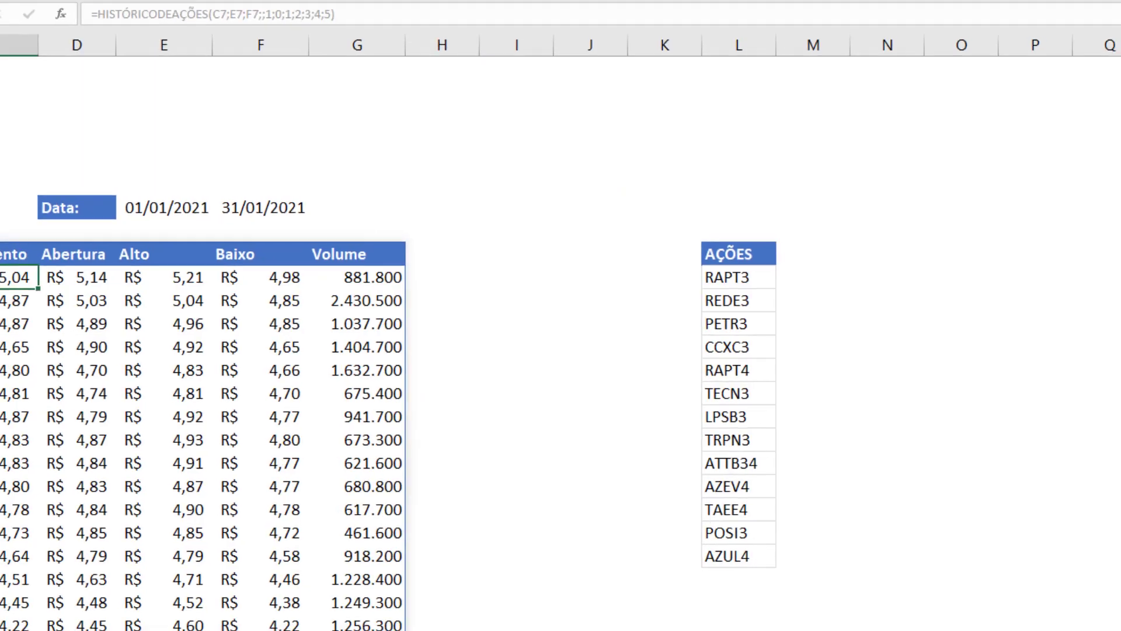
Replace all properties after 0 in the B9 HISTÓRICODEAÇÕES formula with 2 (Abertura)
left_click(139, 264)
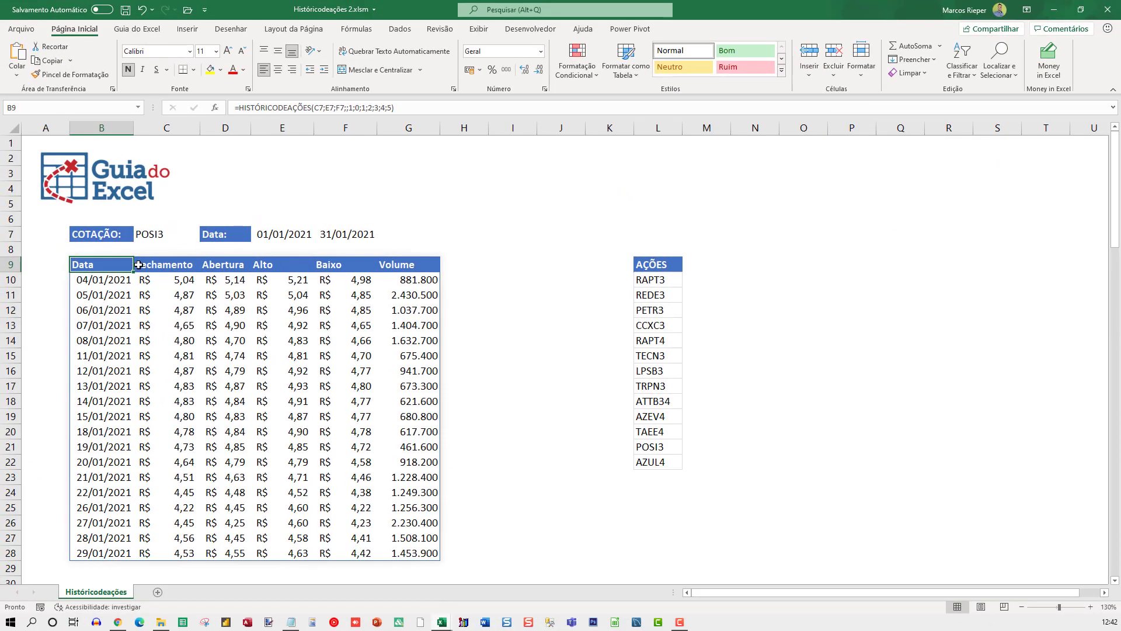
double_click(138, 264)
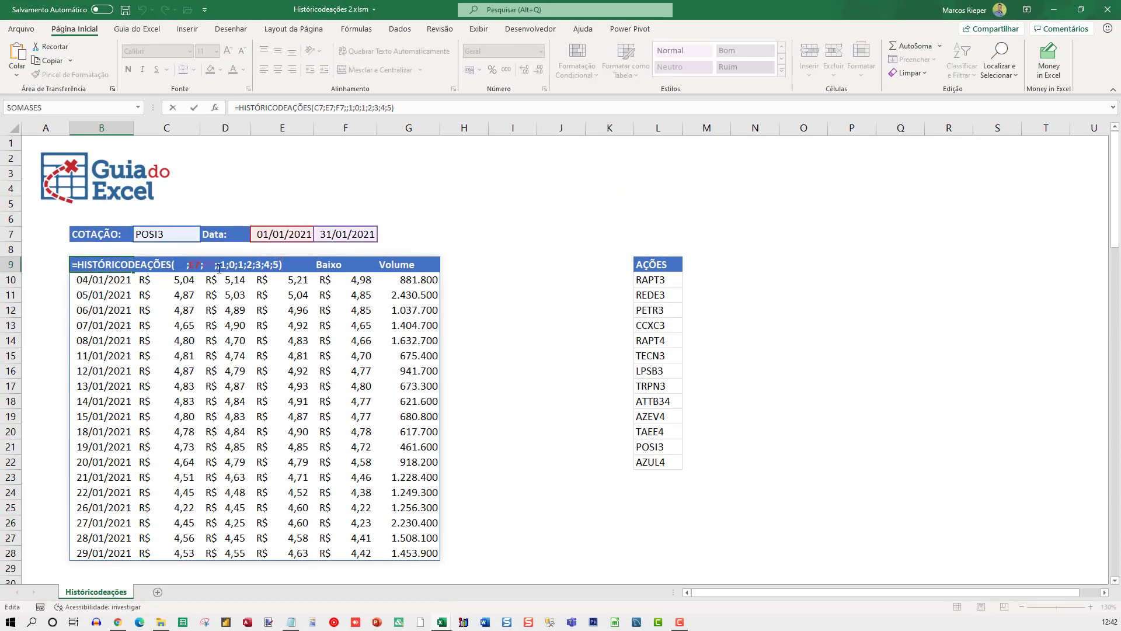
key("Escape")
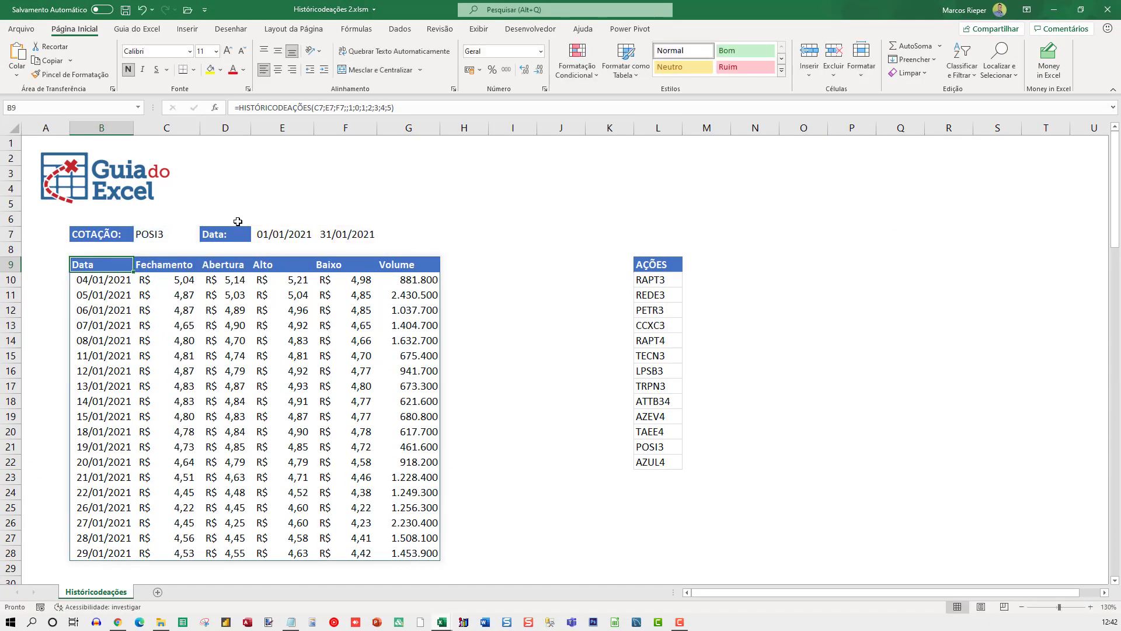
left_click(350, 110)
type("1;")
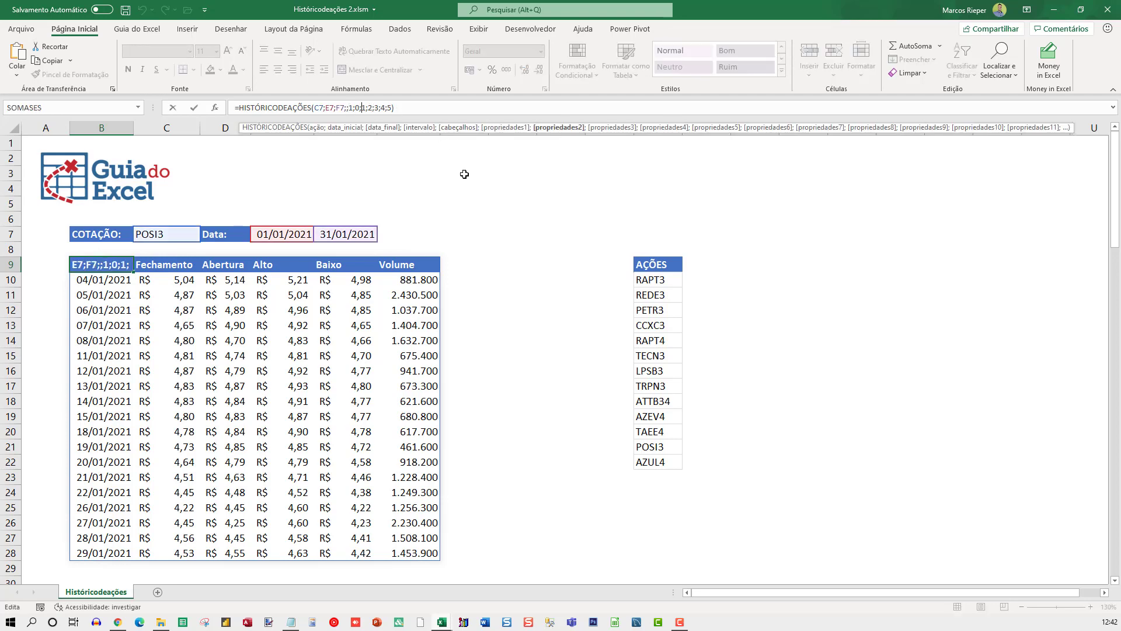
key("Left")
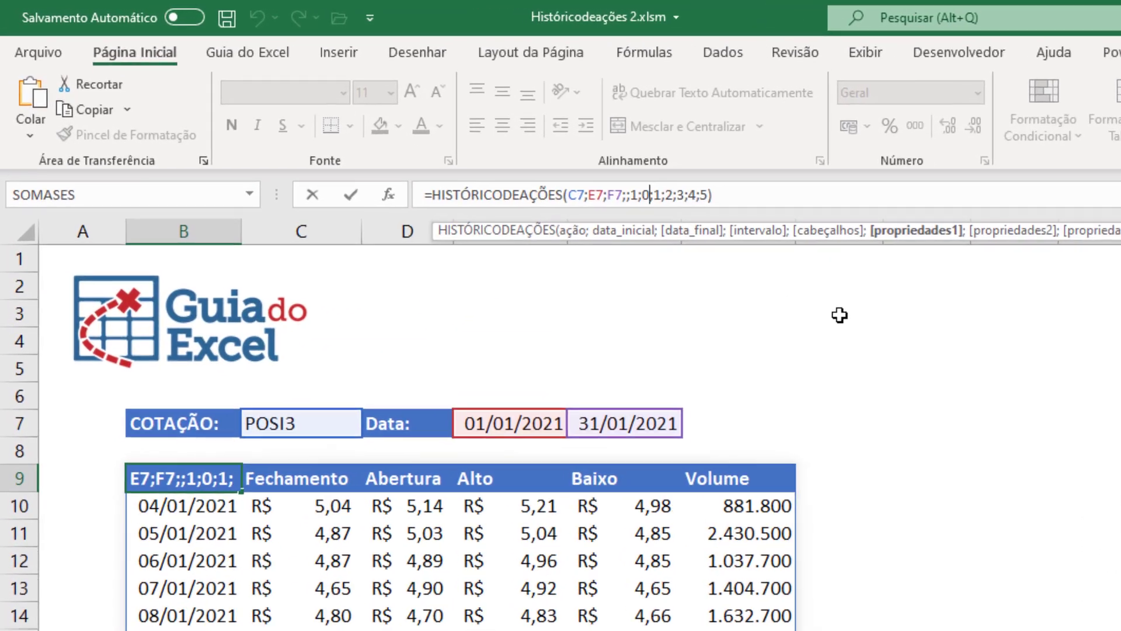
type(";")
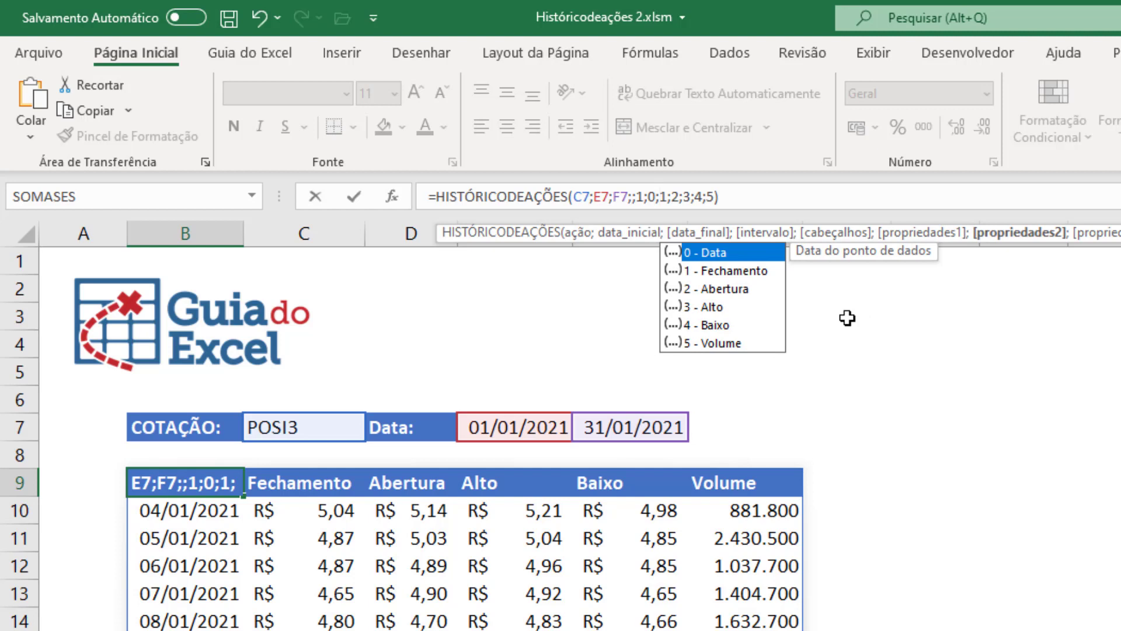
key("shift+End")
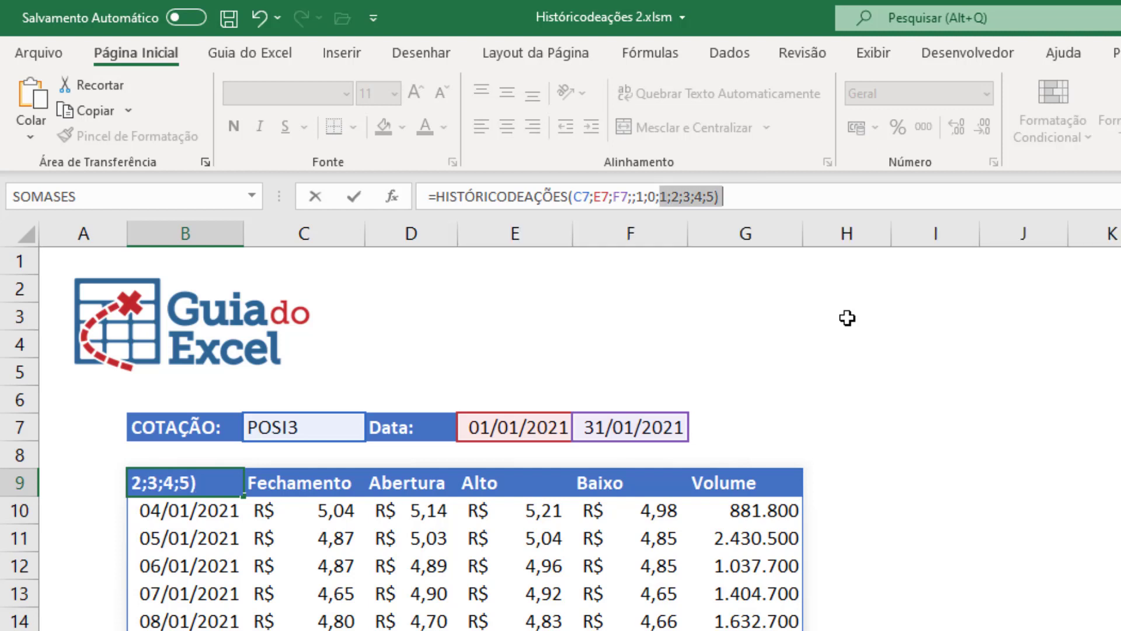
type("2;")
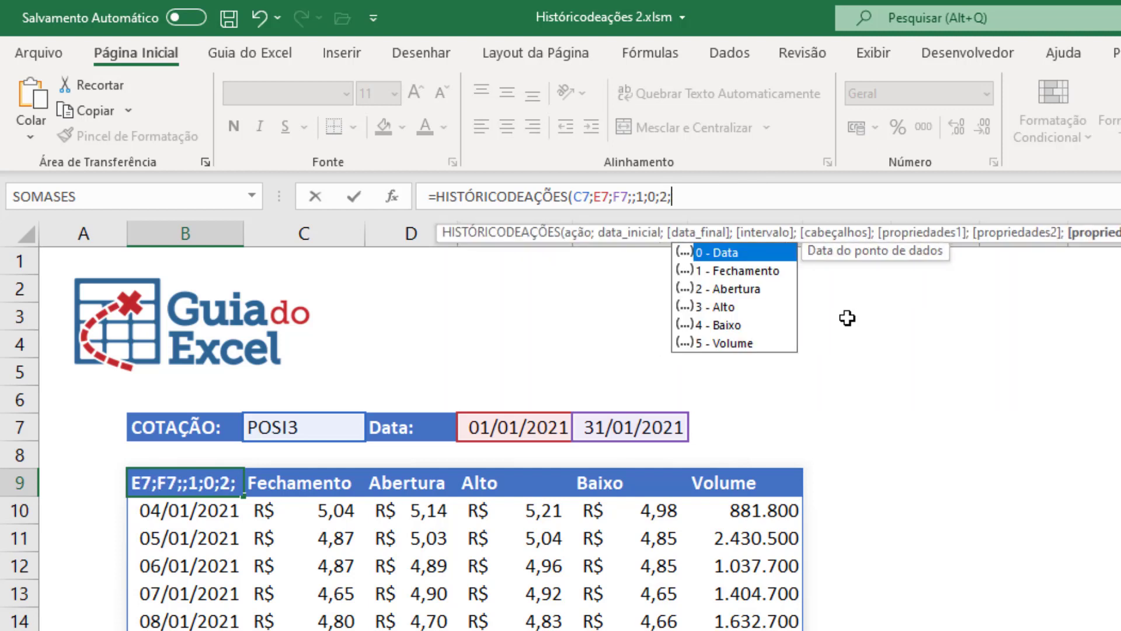
Continue the B9 formula with the properties 3, 4 and 1 for Alto, Baixo and Fechamento
key("Down")
key("Down")
key("Down")
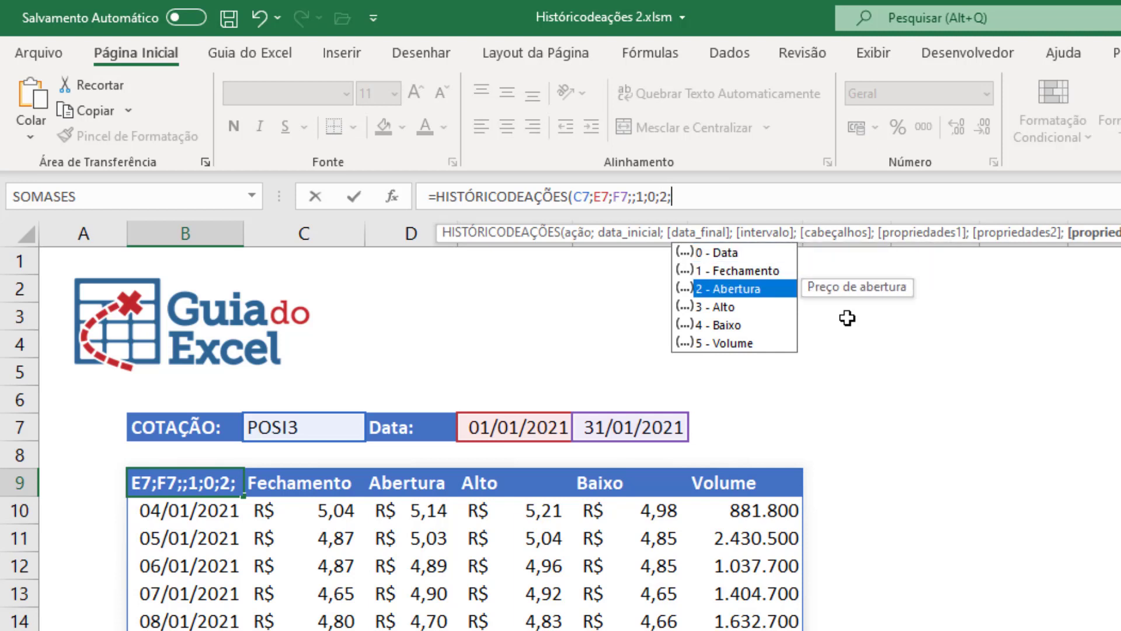
key("Escape")
type("3;")
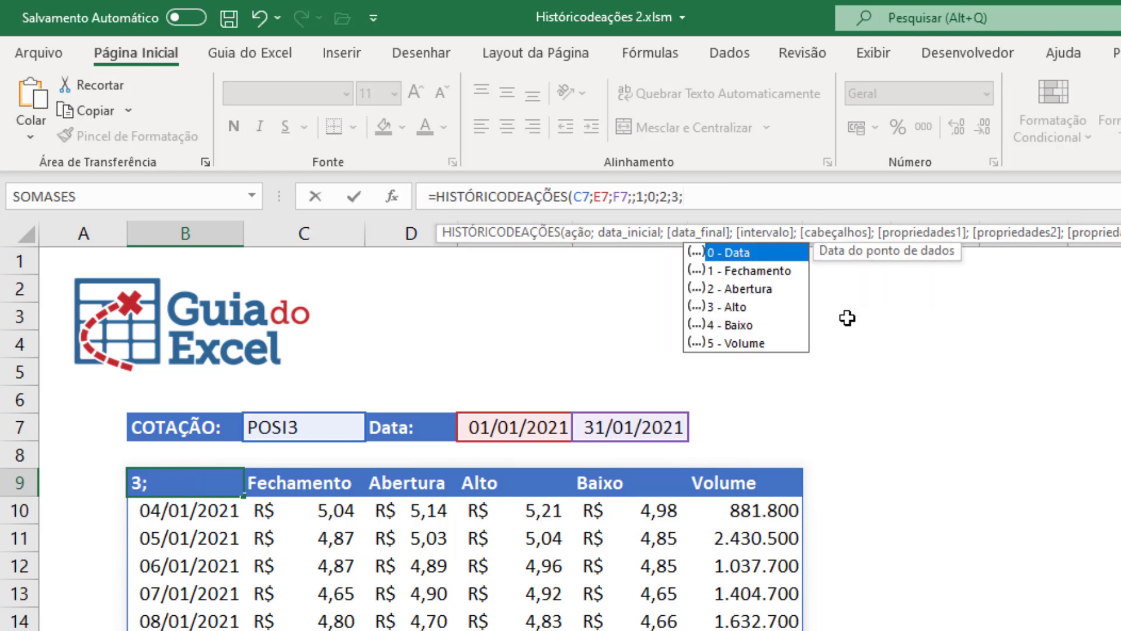
key("Down")
key("Down")
key("Down")
type("4")
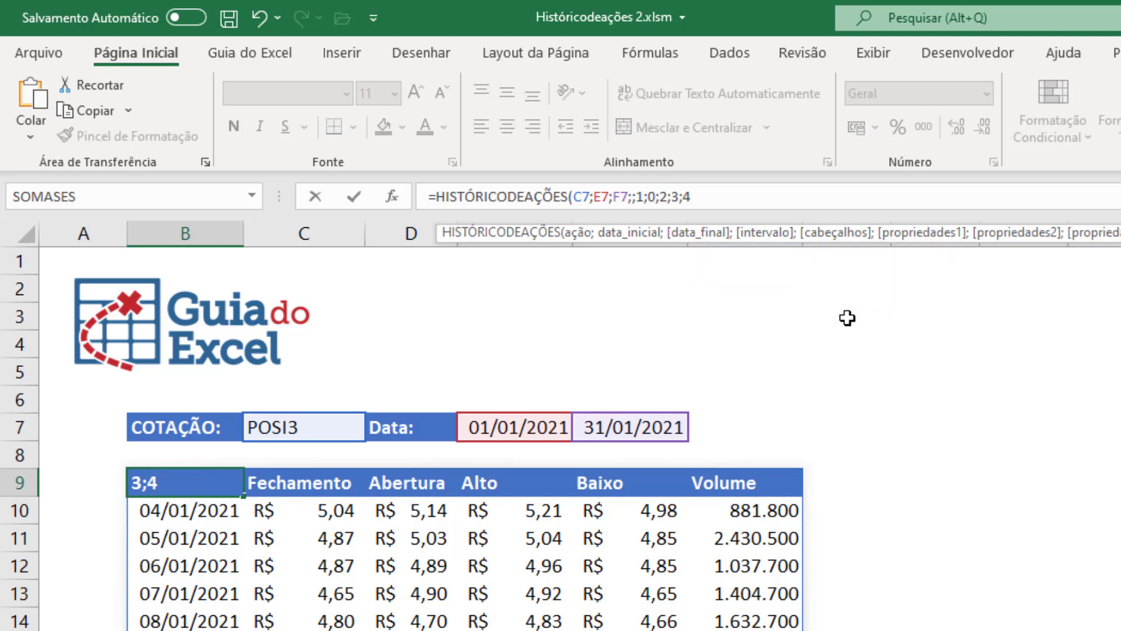
type(";")
key("Down")
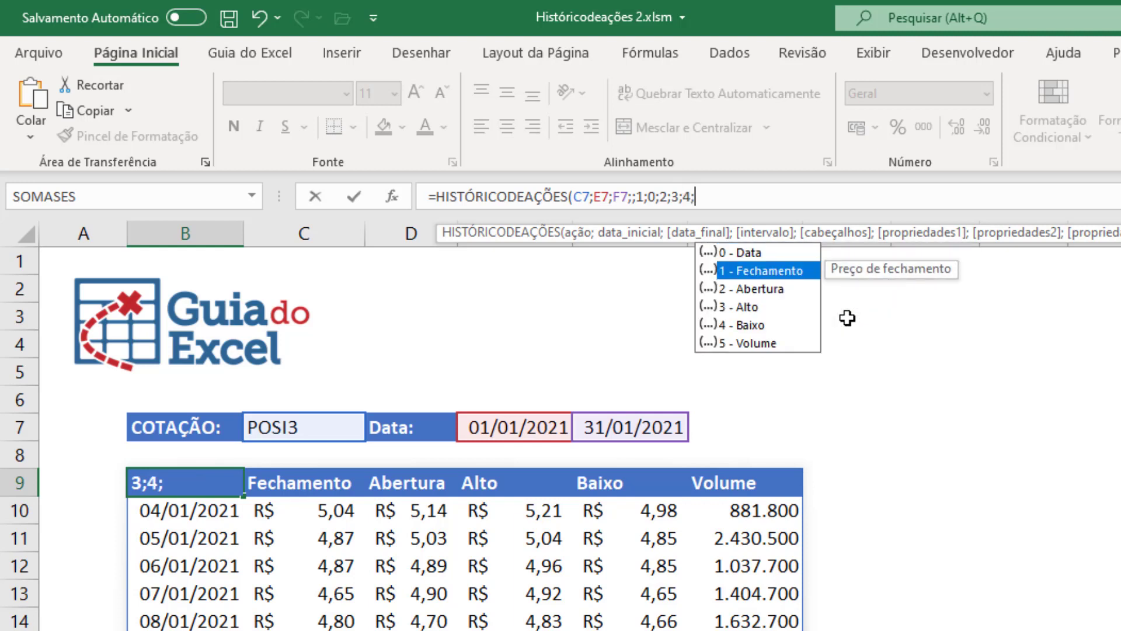
type("1;")
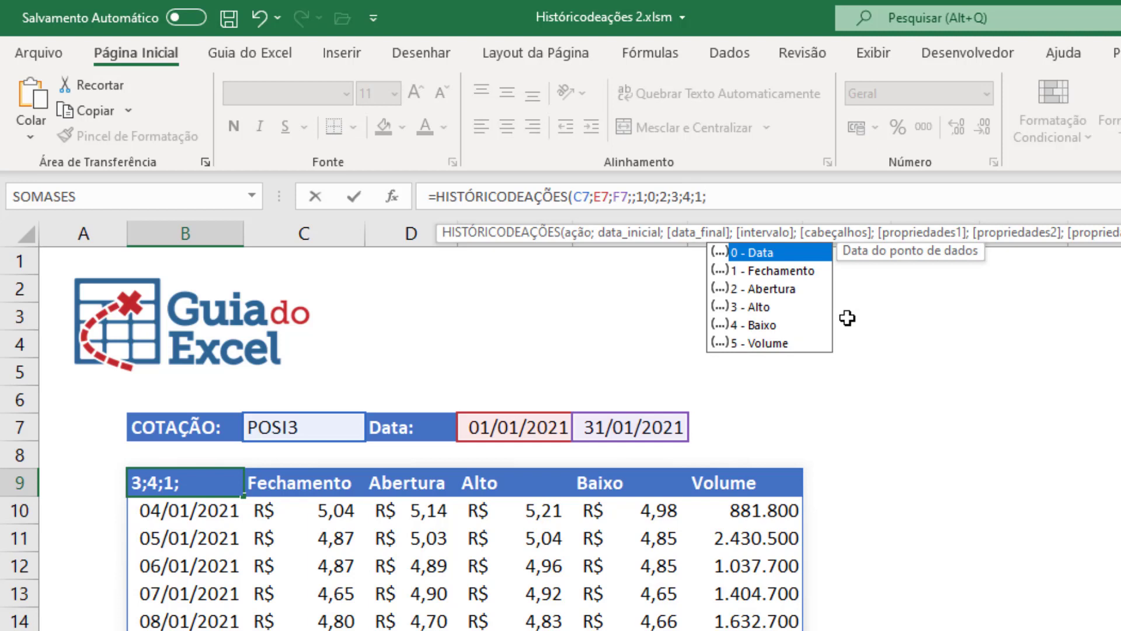
Add property 5 (Volume) as the last argument and complete the HISTÓRICODEAÇÕES formula in B9
key("Down")
key("Down")
key("Down")
key("Down")
key("Down")
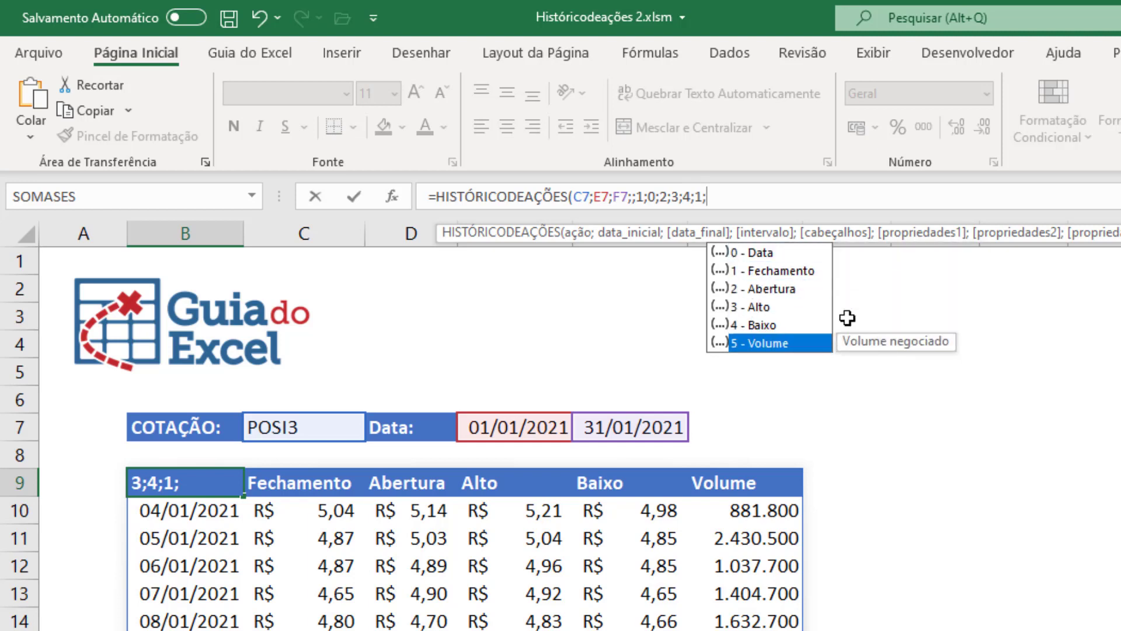
key("Tab")
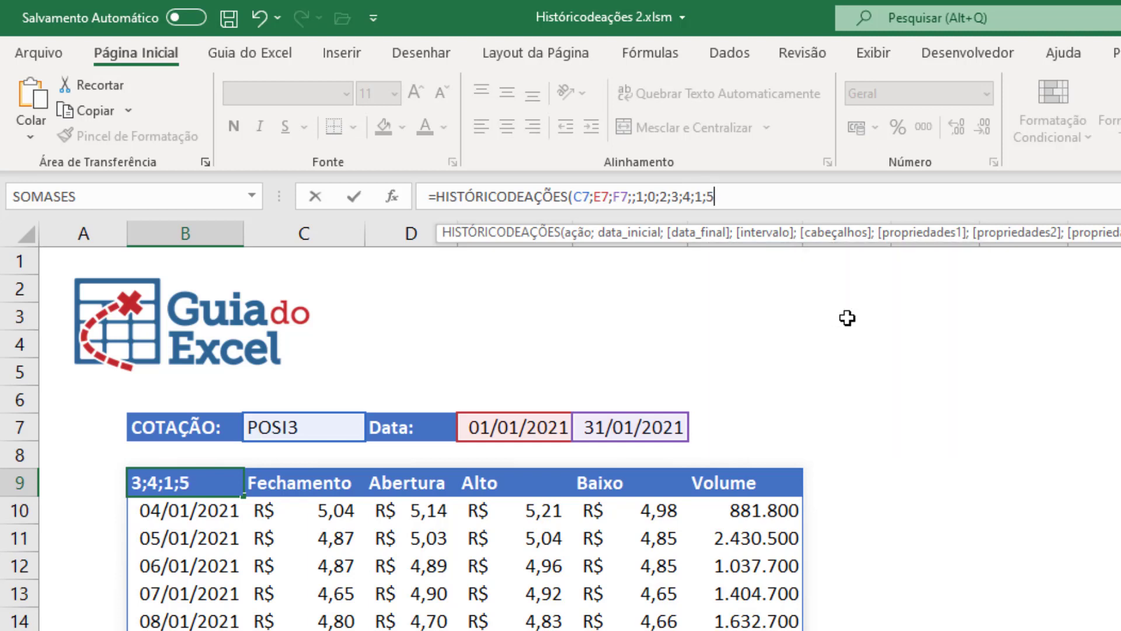
type(")")
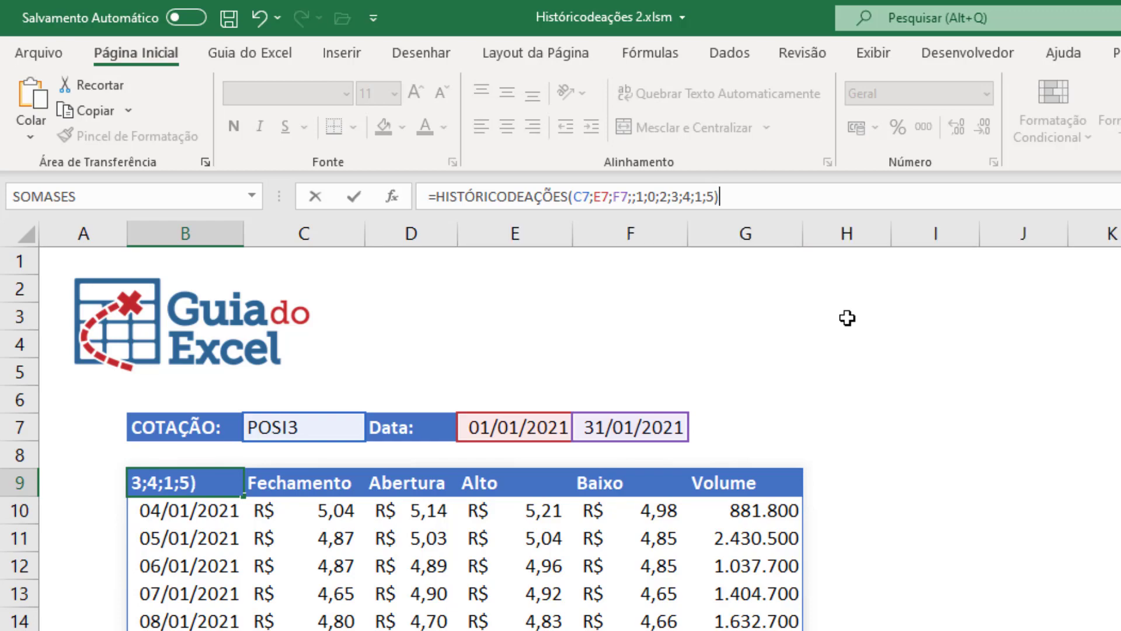
key("Return")
key("Up")
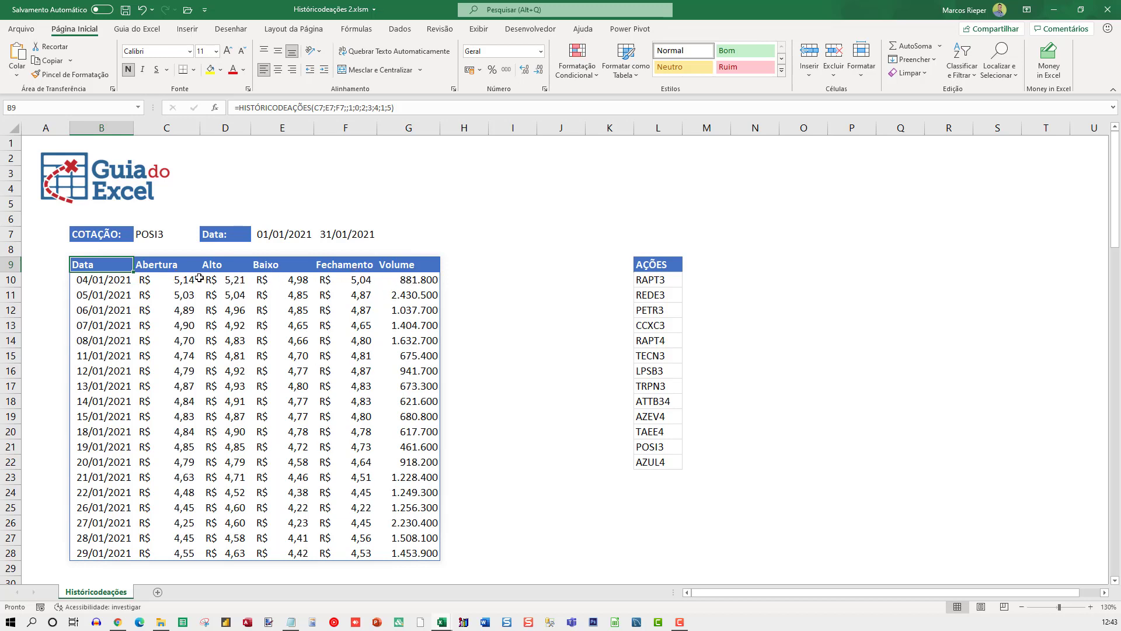
Create a default column chart from B9:F28 and set its horizontal date axis to the type Eixo de texto
left_click_drag(106, 264, 336, 546)
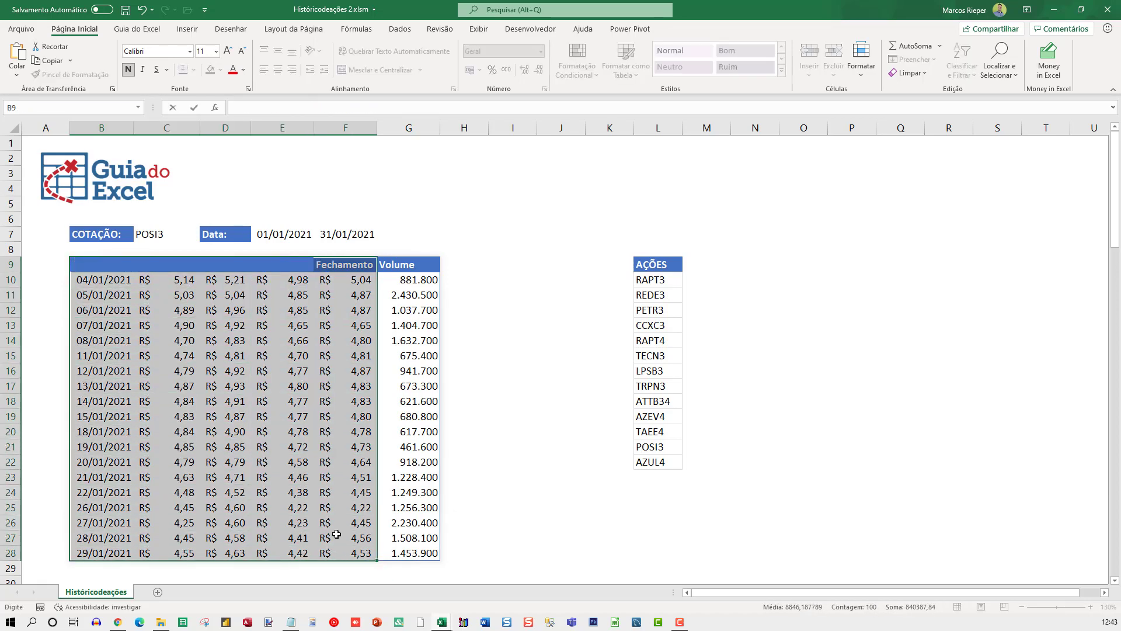
key("alt+F1")
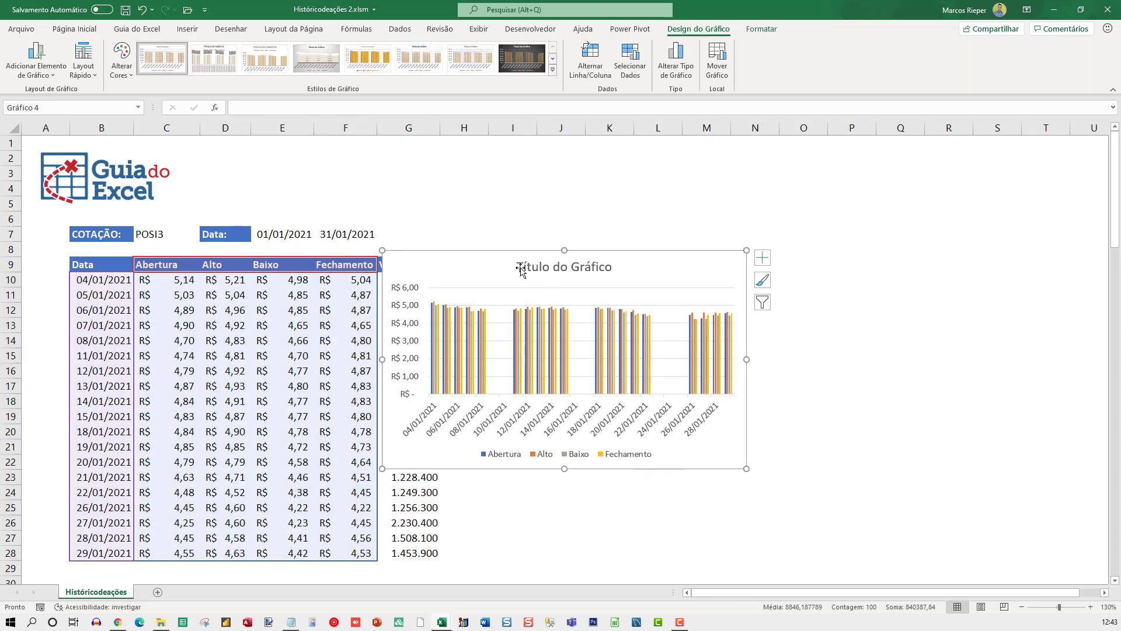
left_click(516, 418)
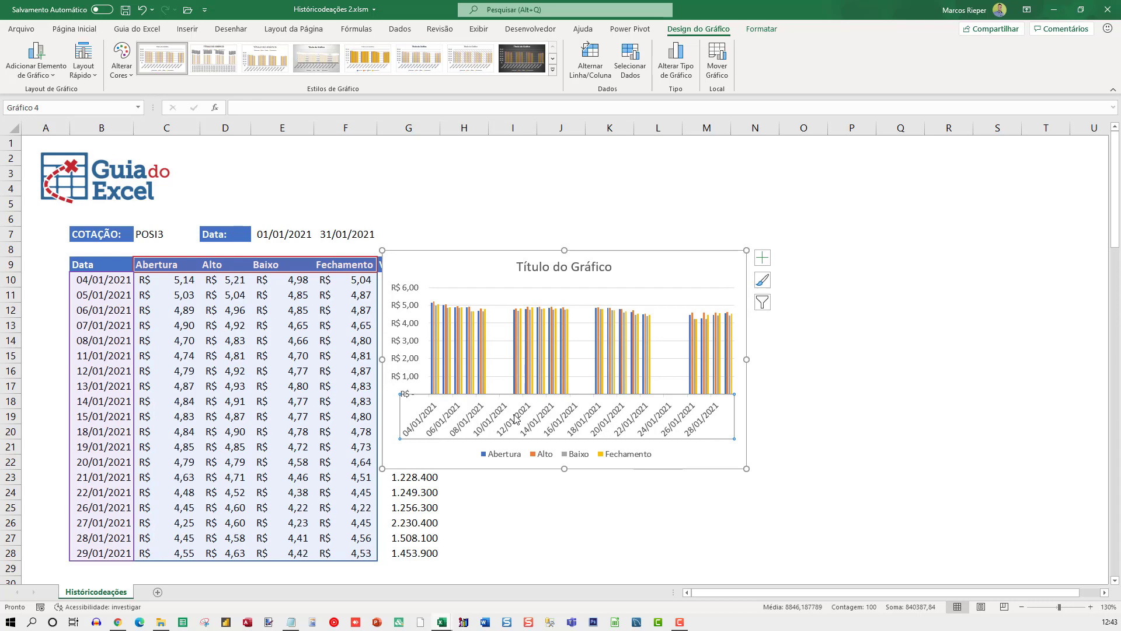
right_click(516, 419)
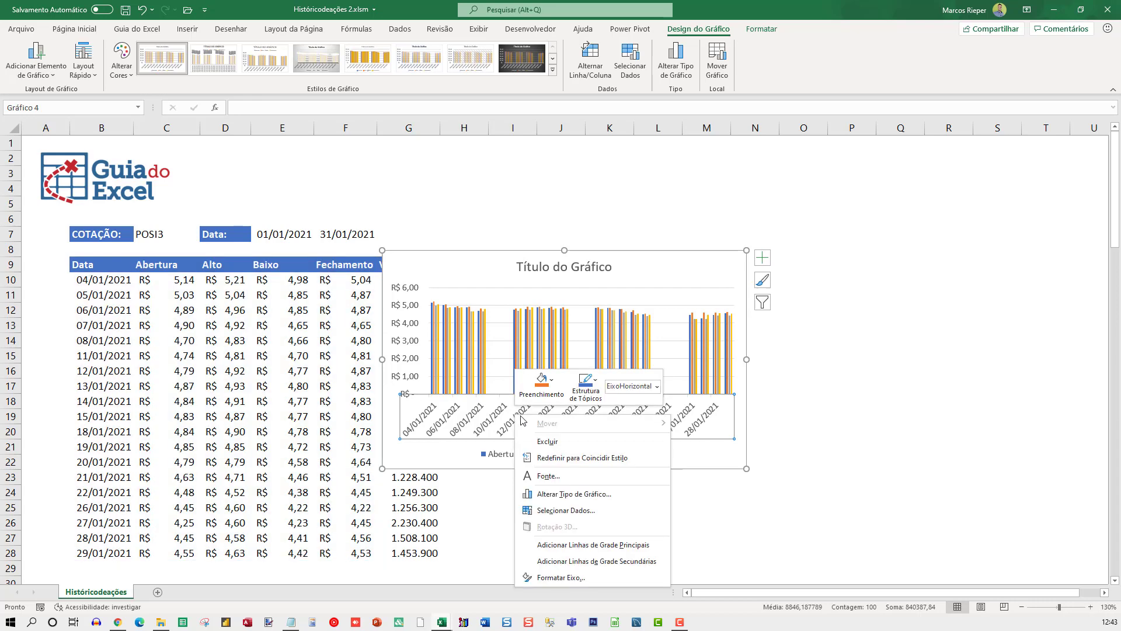
left_click(561, 577)
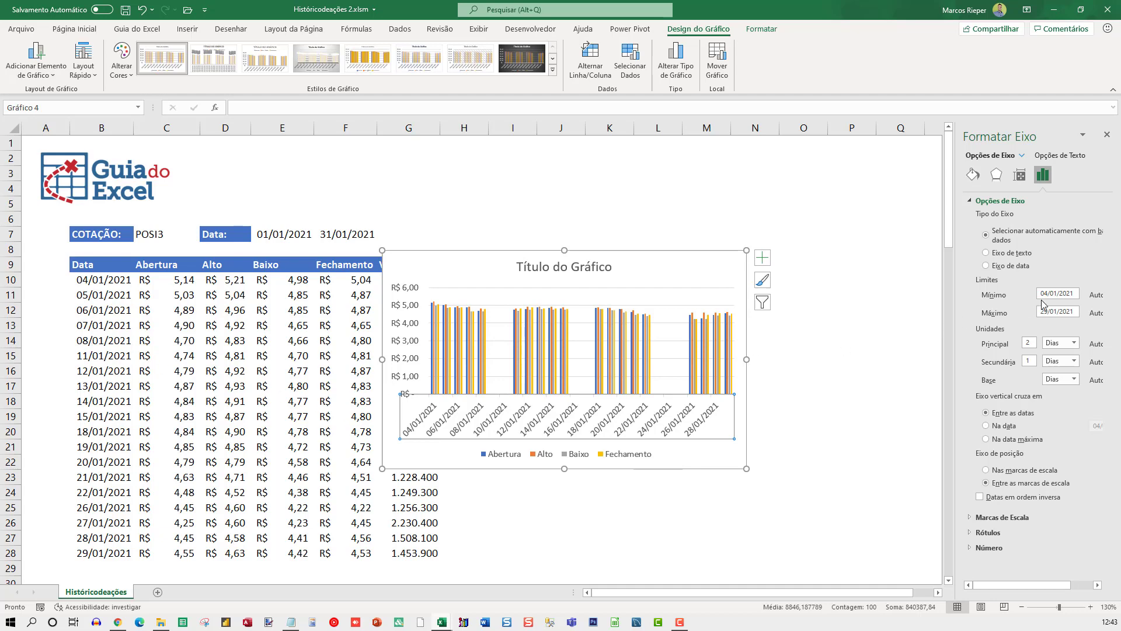
left_click(1006, 256)
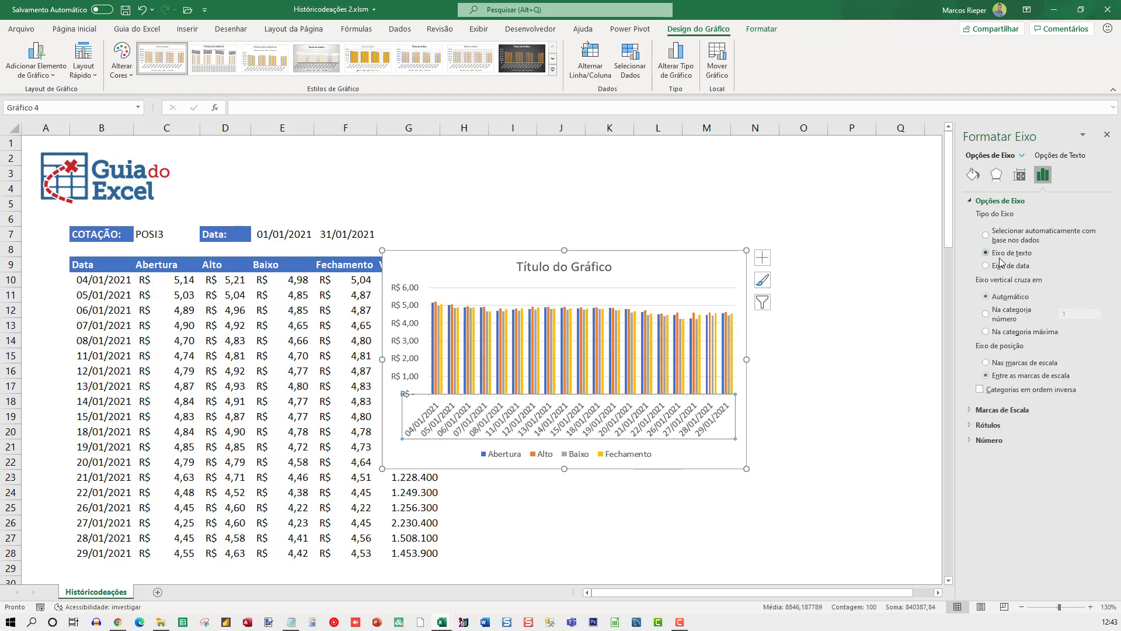
left_click(1108, 135)
Change the column chart to the Ações type, using the open-high-low-close candlestick subtype
left_click(656, 253)
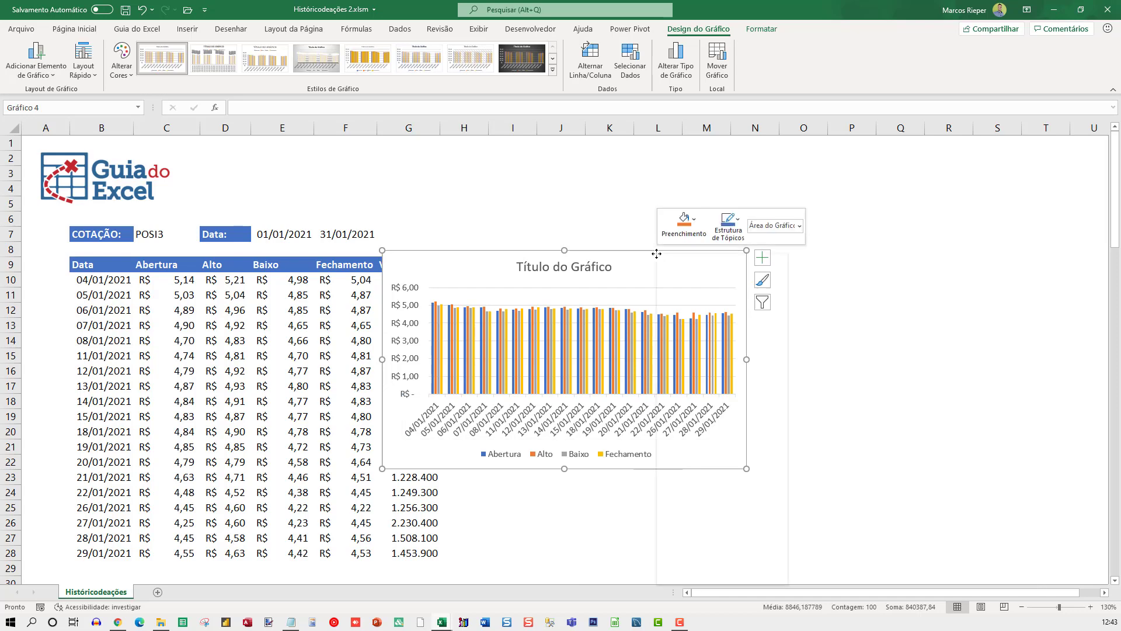
right_click(656, 254)
left_click(689, 373)
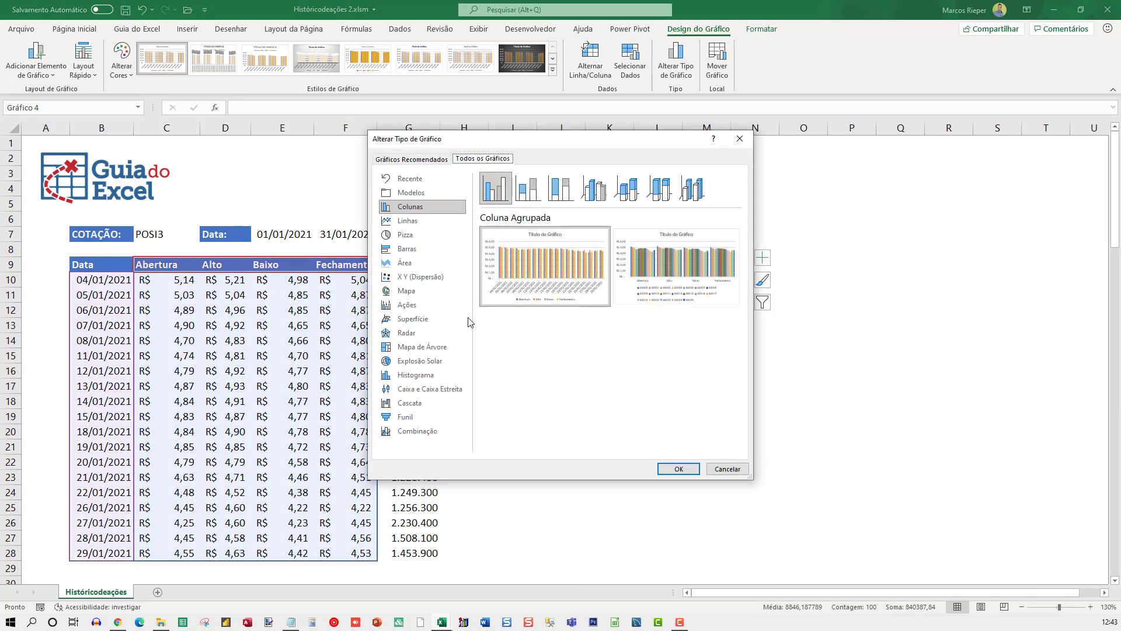
left_click(415, 304)
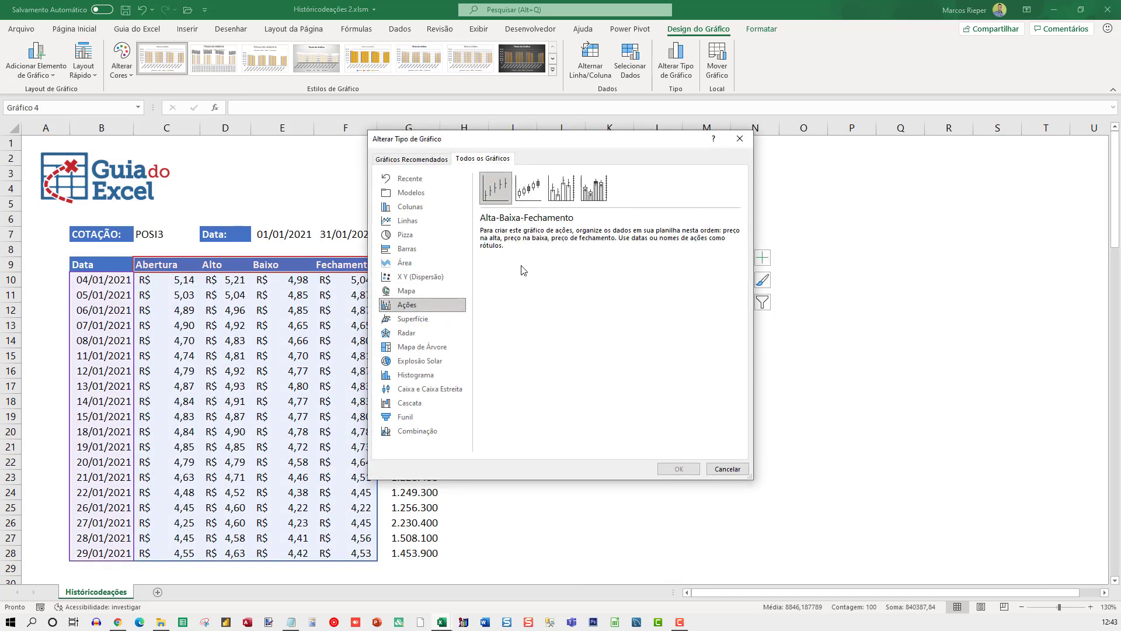
left_click(529, 188)
mouse_move(513, 288)
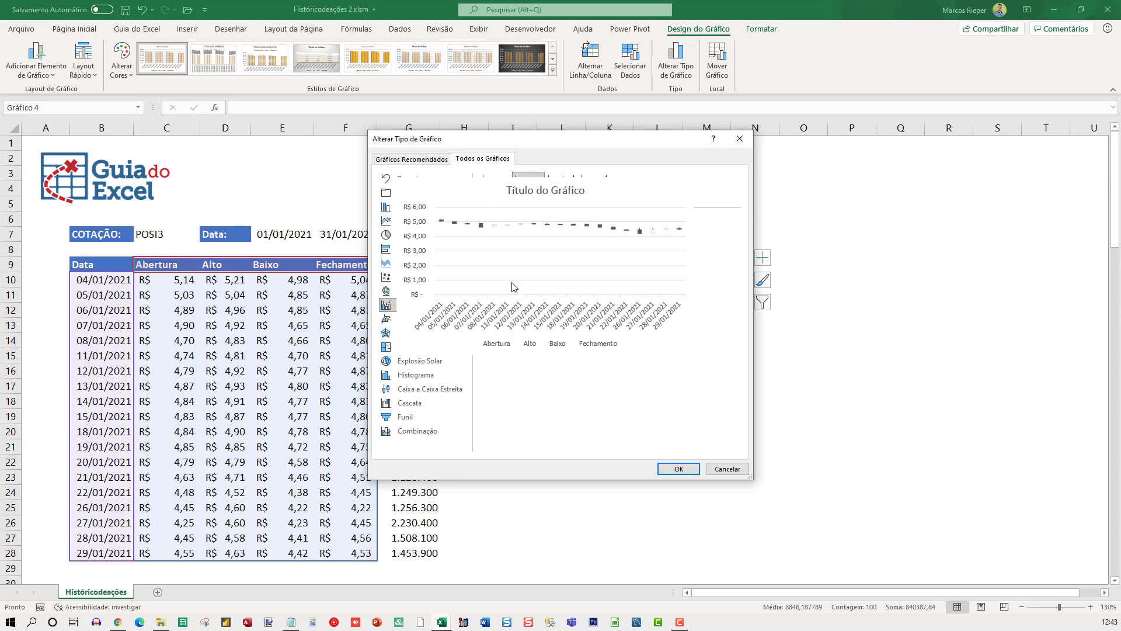
left_click(683, 469)
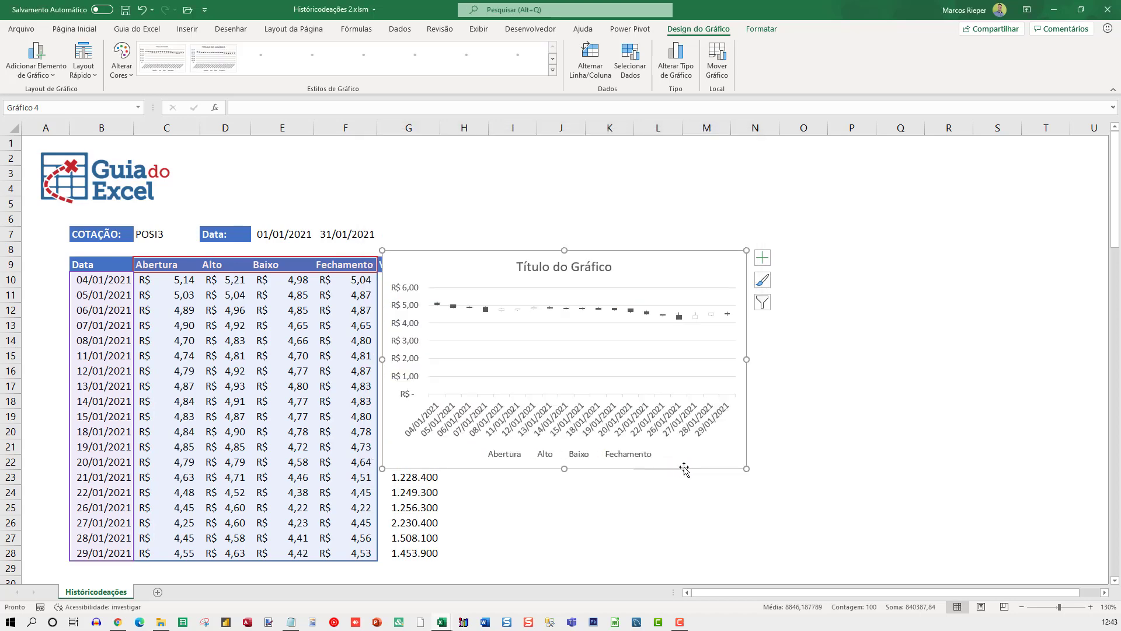
Move the stock chart beside the quote table, clear of the Volume column, and enlarge it to about column Q and row 21
left_click_drag(465, 257, 557, 186)
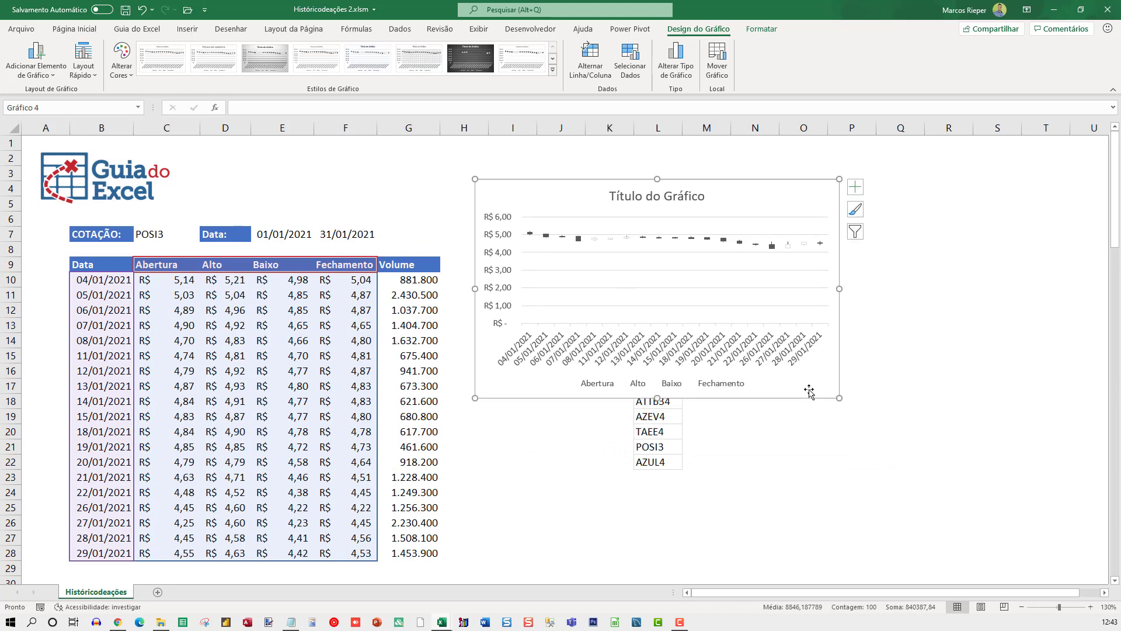
left_click_drag(839, 400, 931, 451)
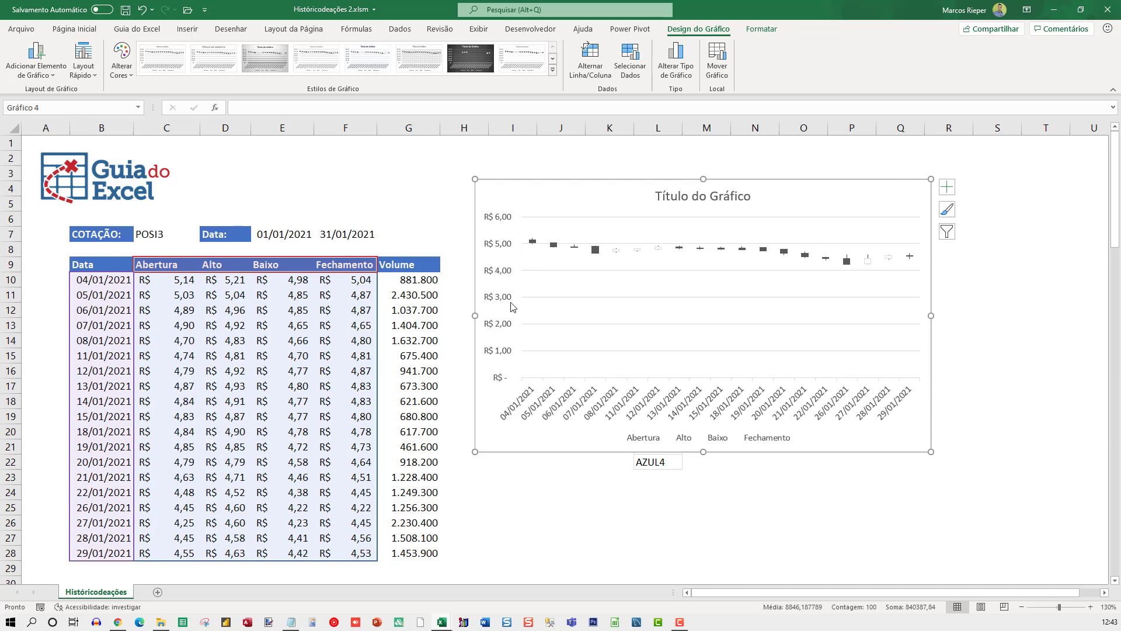
Set the minimum limit of the chart's vertical value axis to 4 and close the axis formatting
left_click(507, 334)
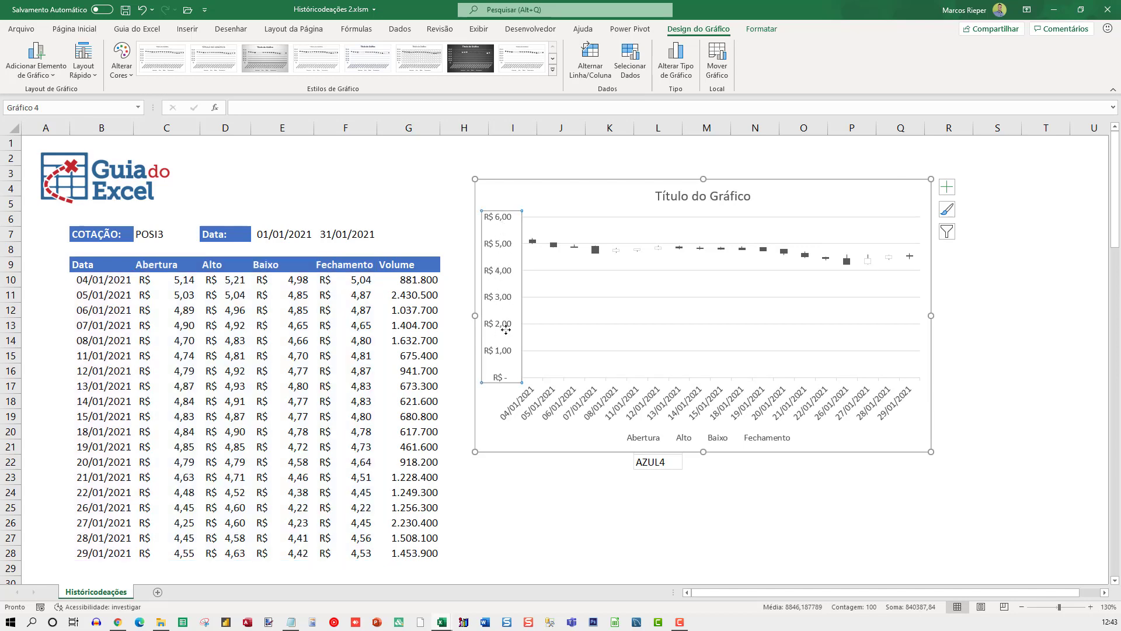
right_click(506, 329)
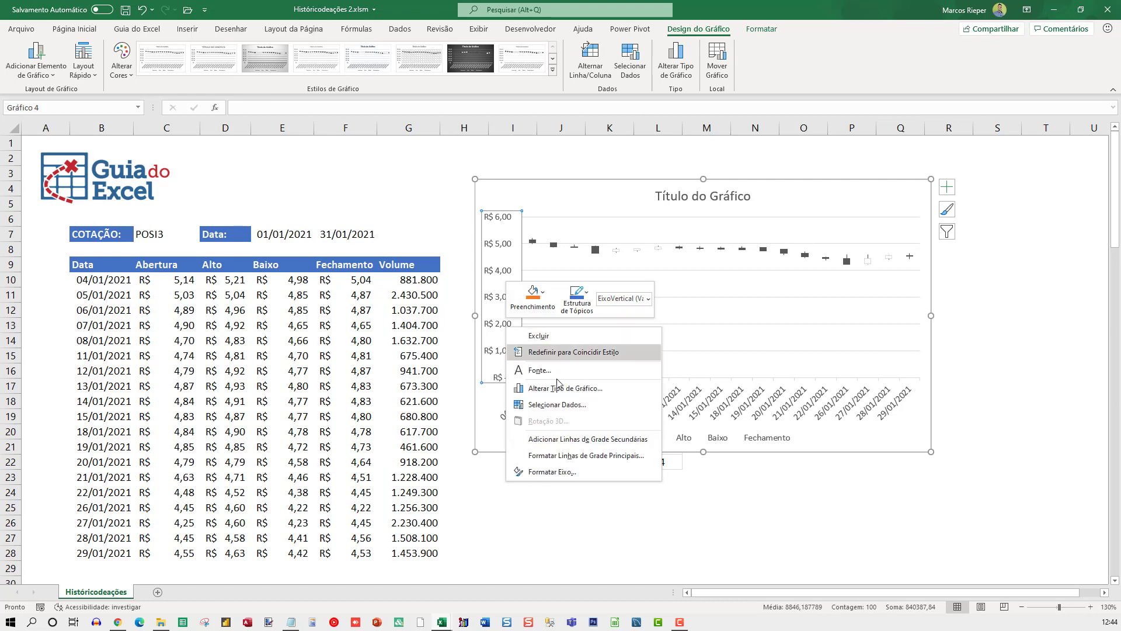
left_click(551, 472)
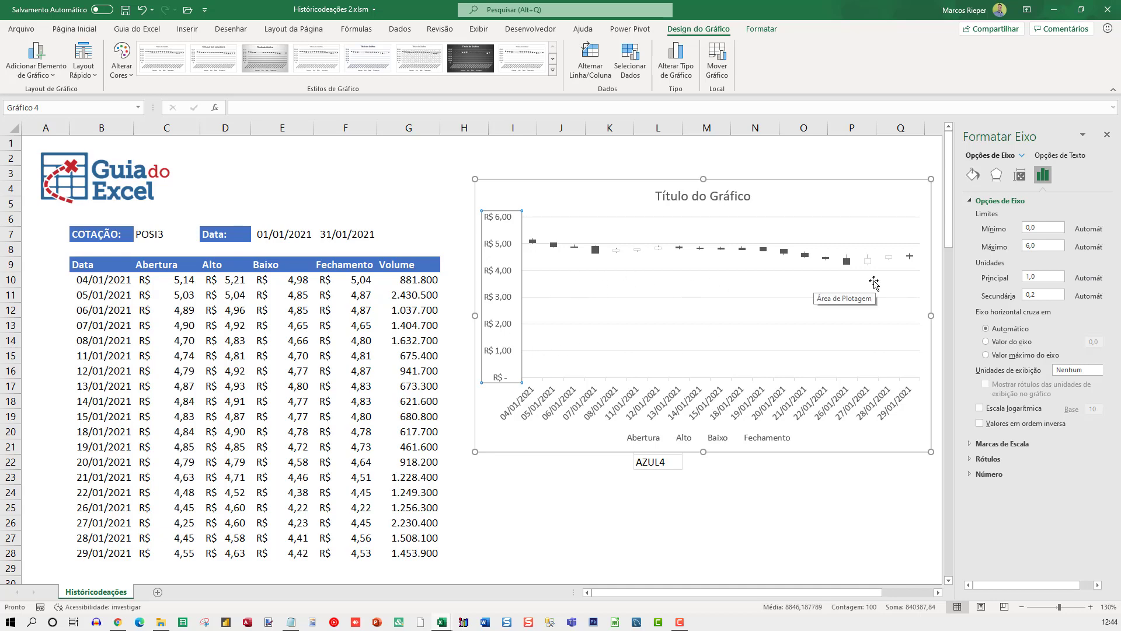
double_click(1038, 234)
type("4")
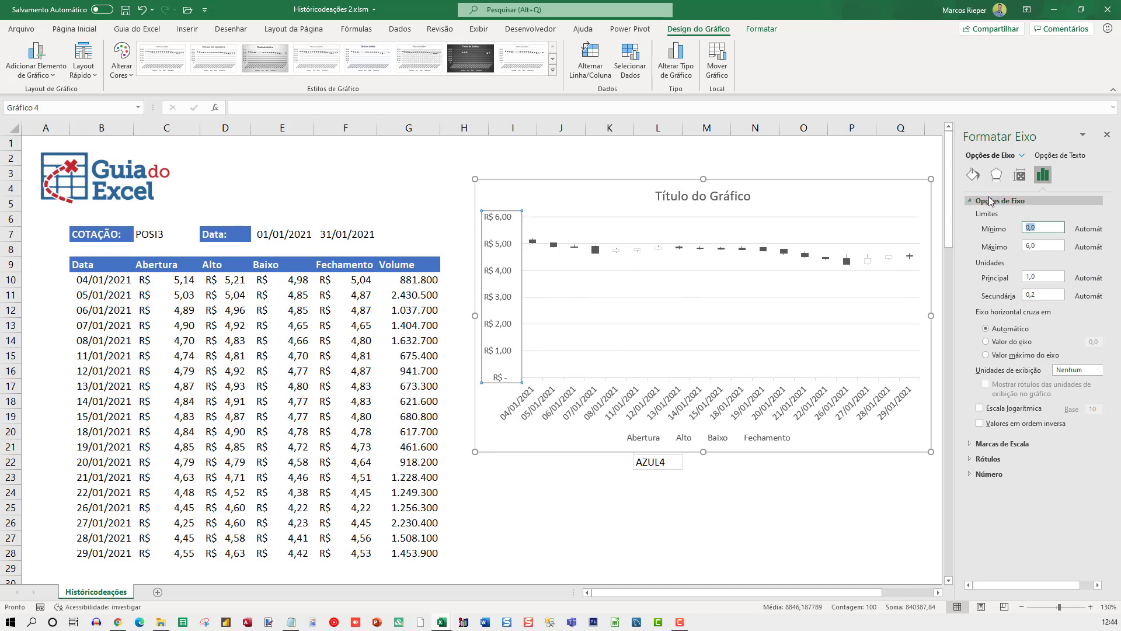
key("Return")
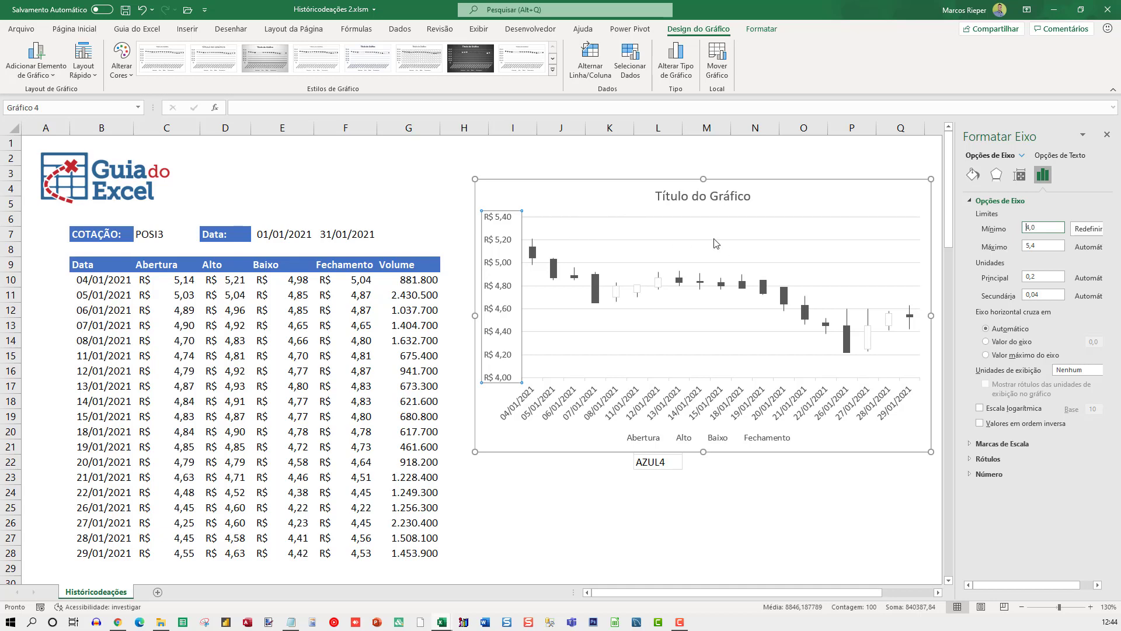
left_click(1107, 137)
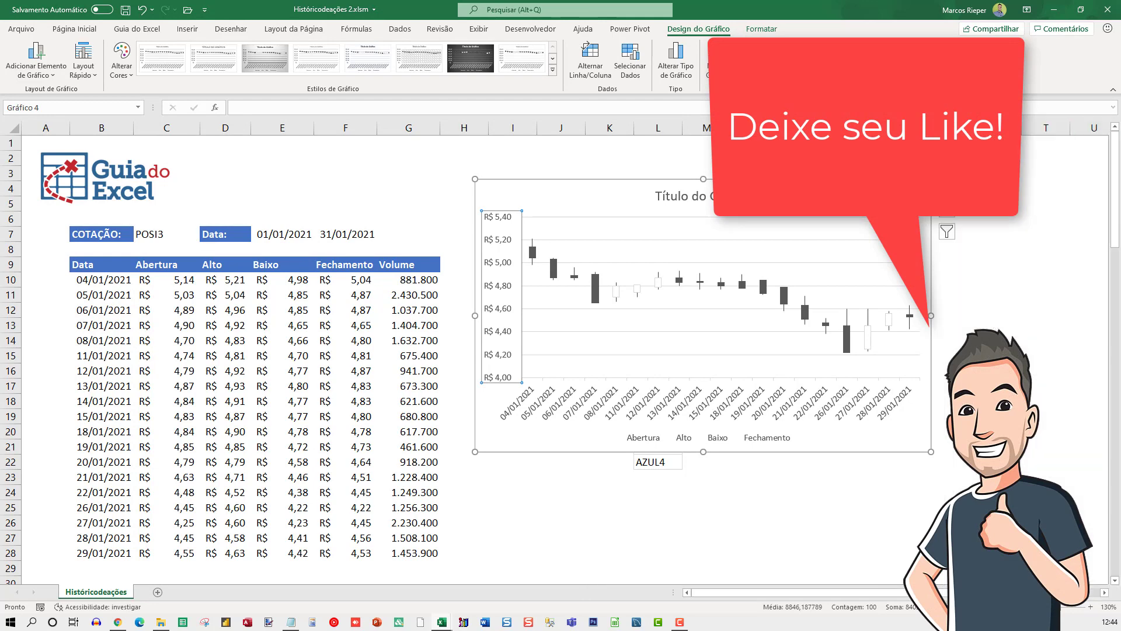
Move the stock chart up slightly and paste a copy of it underneath, aligned with the original
left_click_drag(588, 188, 587, 169)
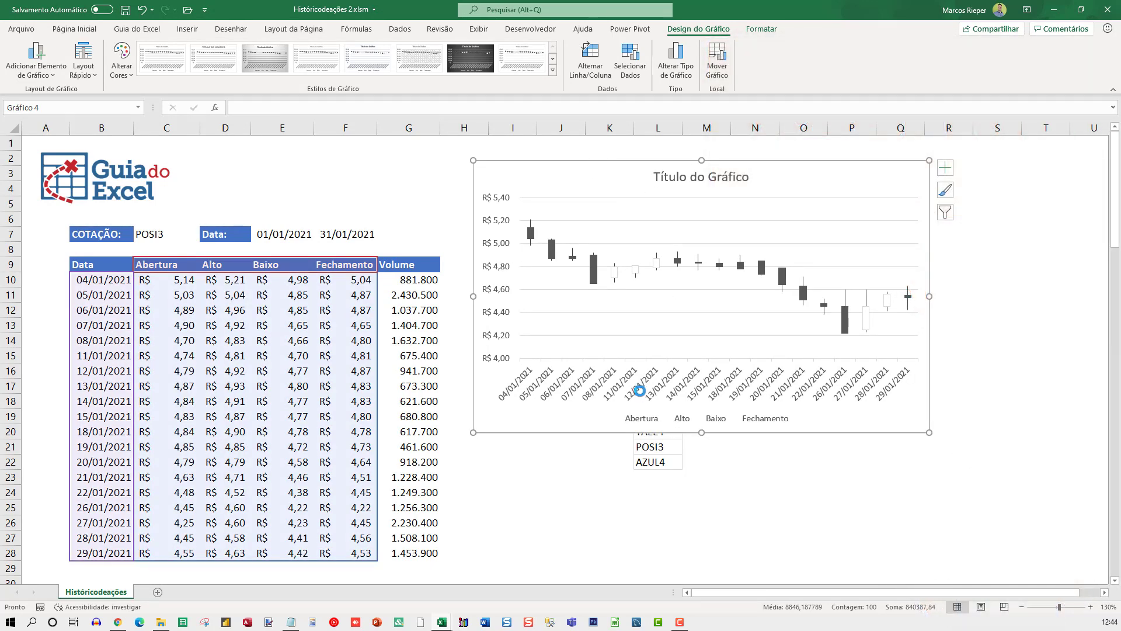
left_click(558, 477)
key("ctrl+v")
left_click_drag(584, 484, 514, 450)
Move the original chart up to the first rows and reduce its height so it ends around row 15
left_click(542, 168)
left_click_drag(542, 167, 541, 151)
left_click_drag(701, 416, 701, 360)
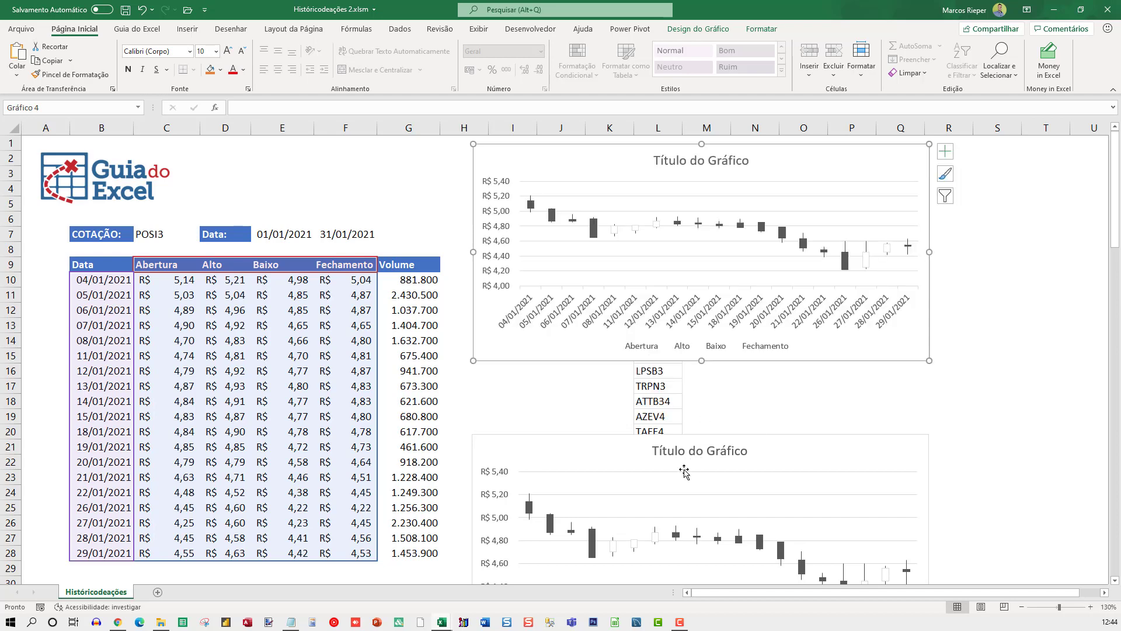
Place the copied chart directly below the original, aligned with its edges, and reduce its height to end around row 31
left_click_drag(605, 465, 595, 382)
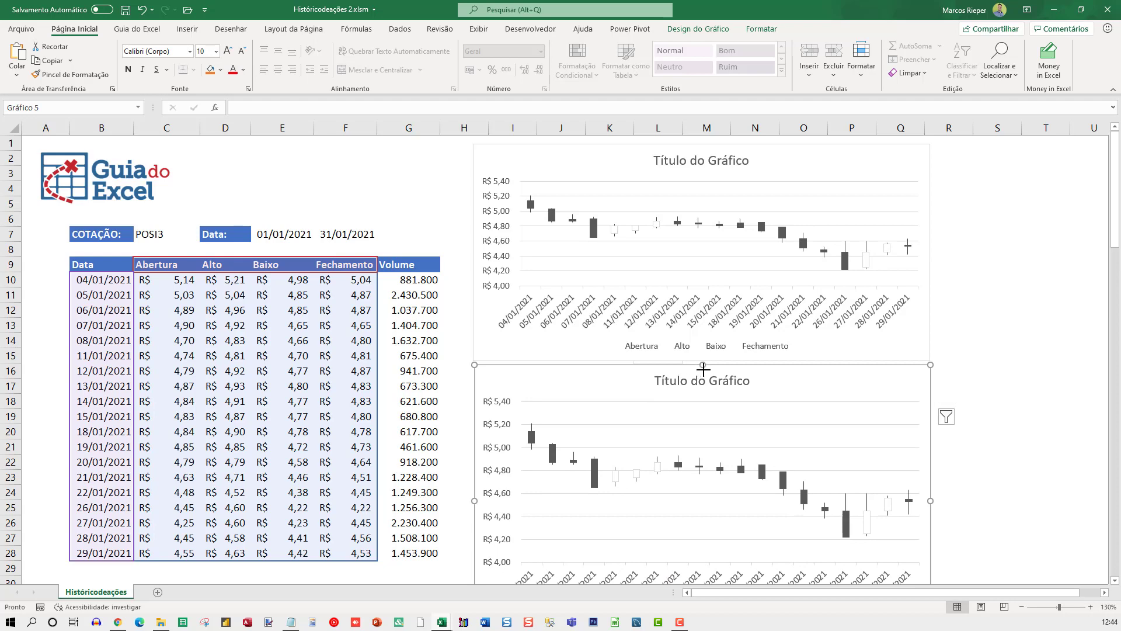
left_click_drag(704, 366, 704, 387)
left_click_drag(626, 387, 626, 366)
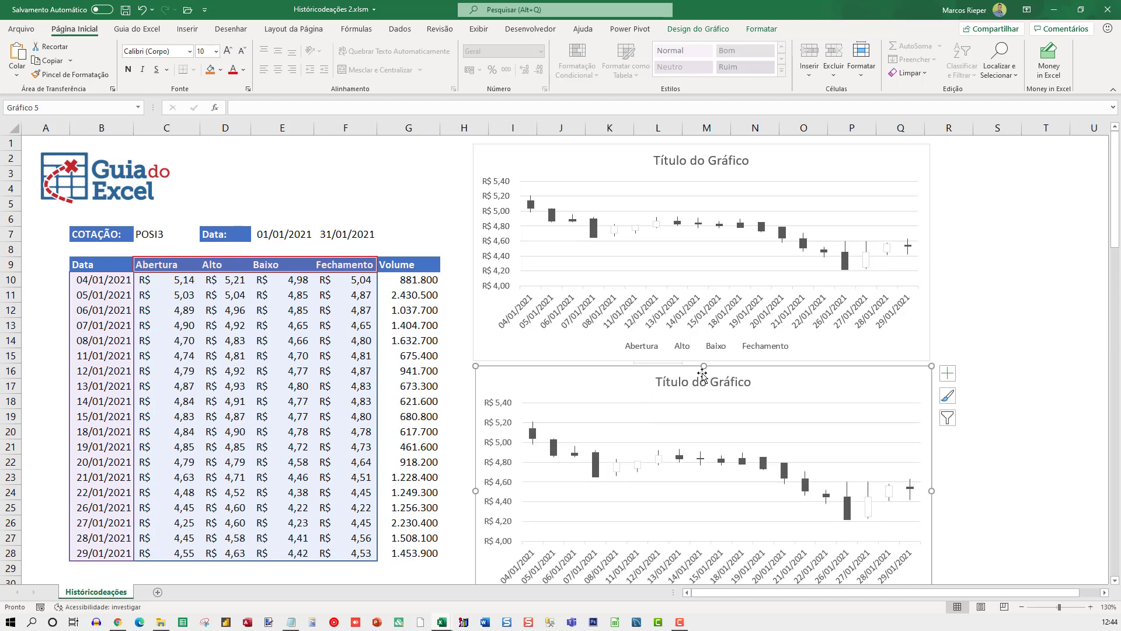
left_click_drag(702, 368, 701, 382)
left_click_drag(610, 390, 617, 370)
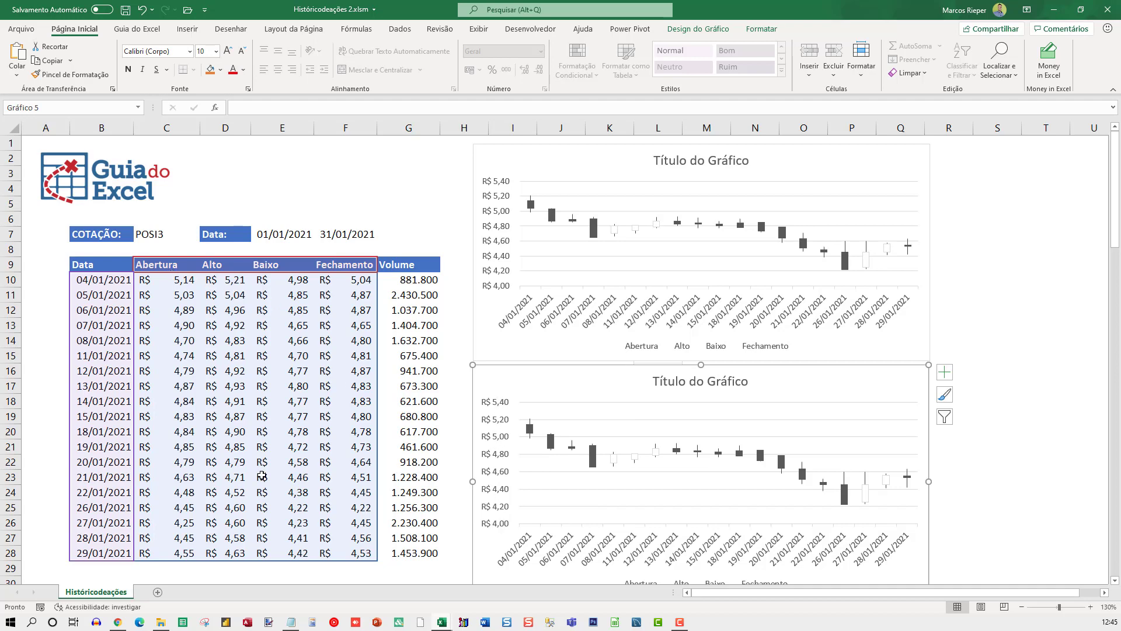
Enter the labels Mínimo: in I33 and Máximo: in I34, below the second chart
scroll(286, 465, "down", 3)
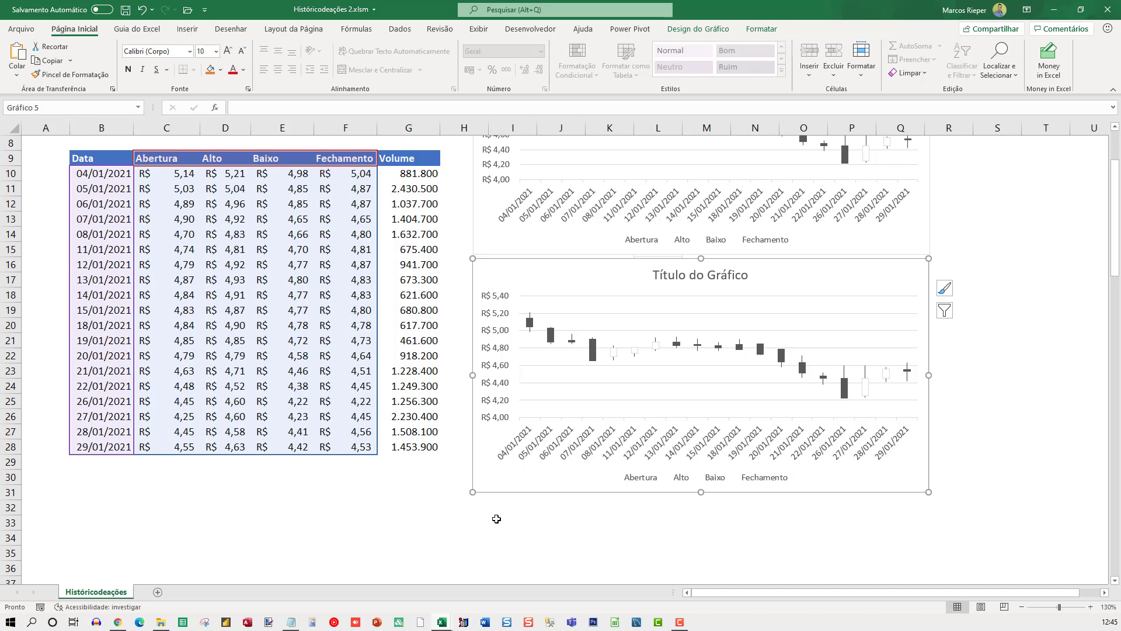
scroll(497, 523, "up", 3)
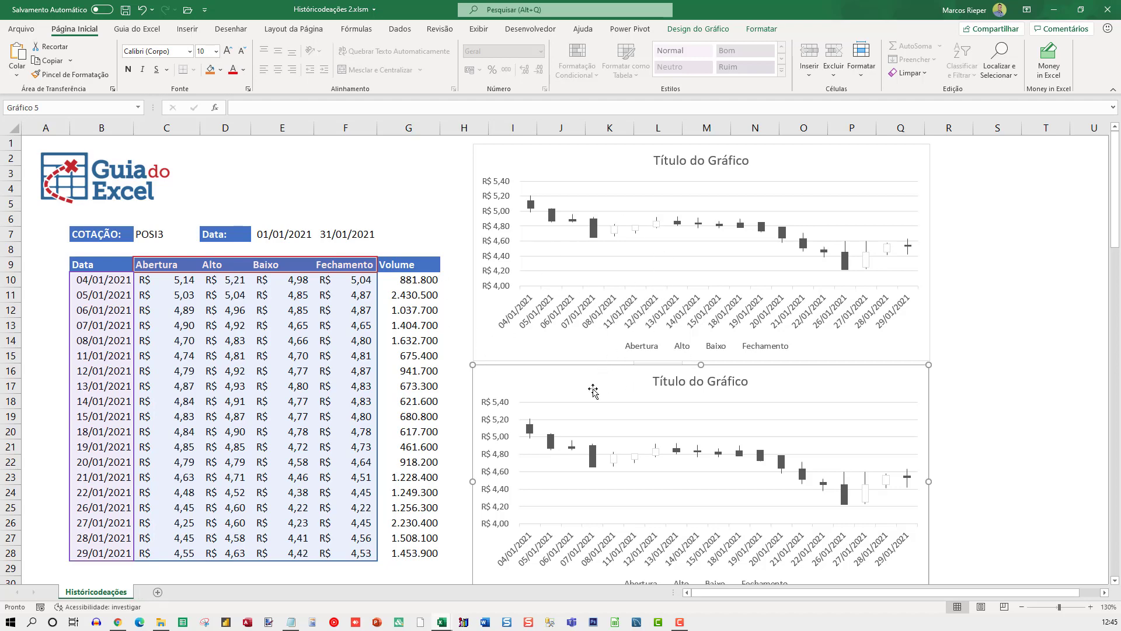
scroll(584, 394, "down", 5)
left_click(497, 403)
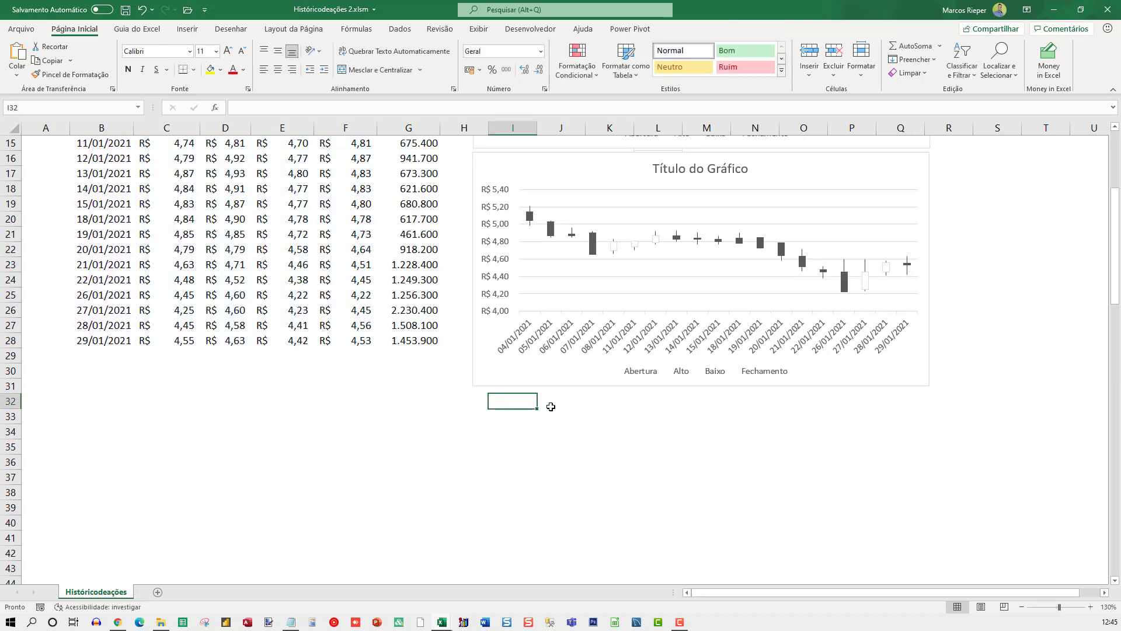
key("Down")
key("Left")
key("Right")
type("=m")
key("BackSpace")
key("BackSpace")
type("Mínimo")
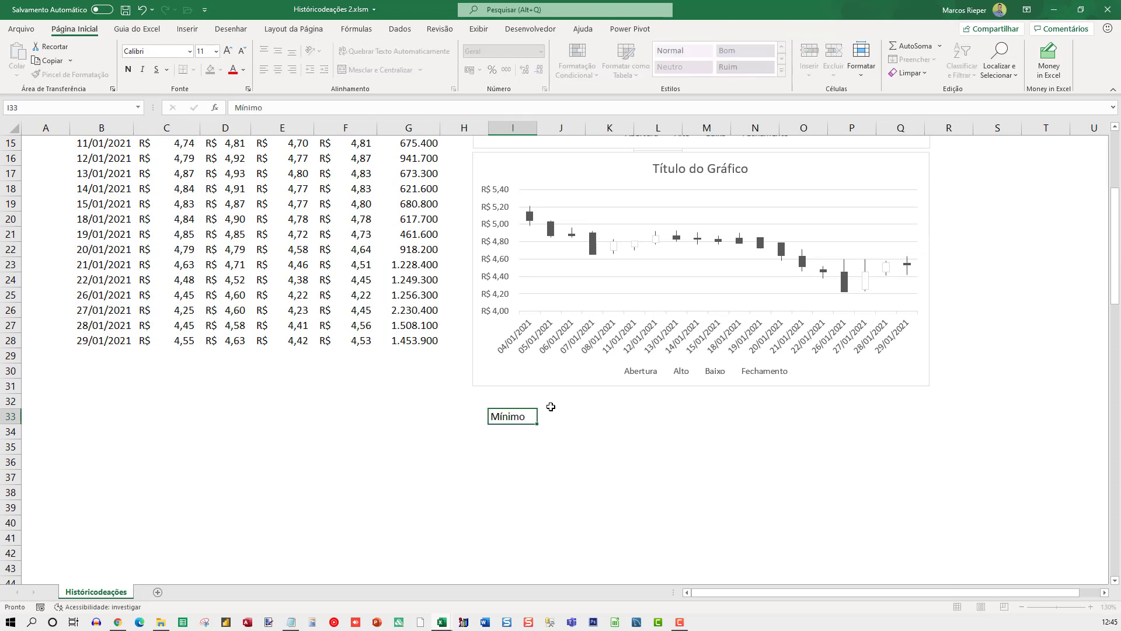
key("Return")
type("Máximo:")
key("Up")
key("F2")
type(":")
key("Return")
Enter =MÍNIMO(C10:F28) in J33 to calculate the lowest quote price
key("Up")
key("Right")
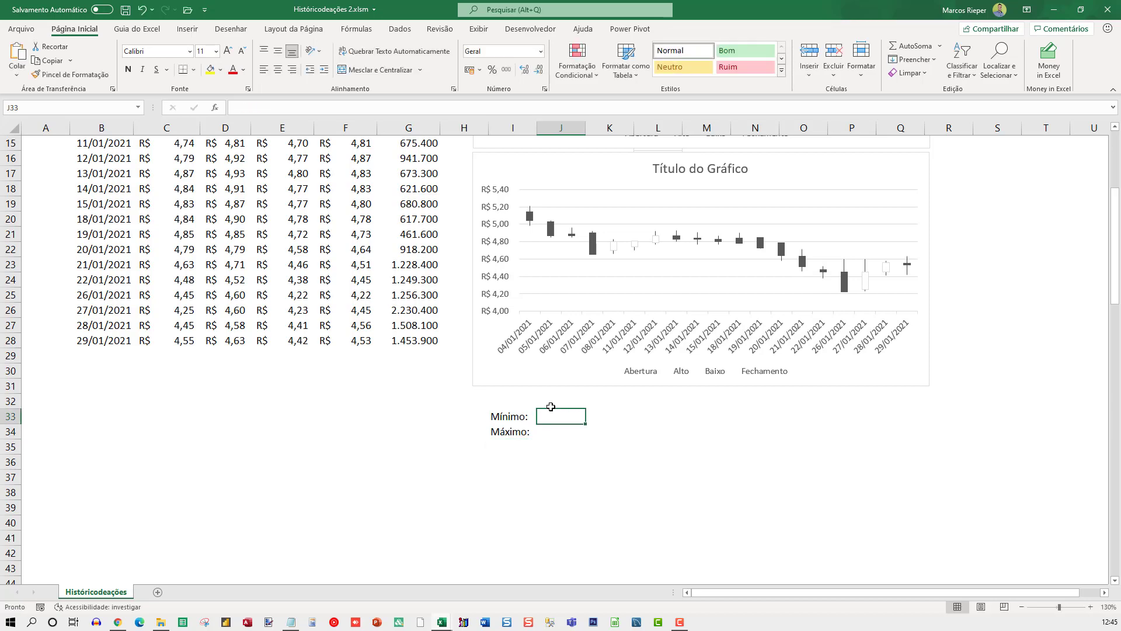
scroll(550, 405, "up", 2)
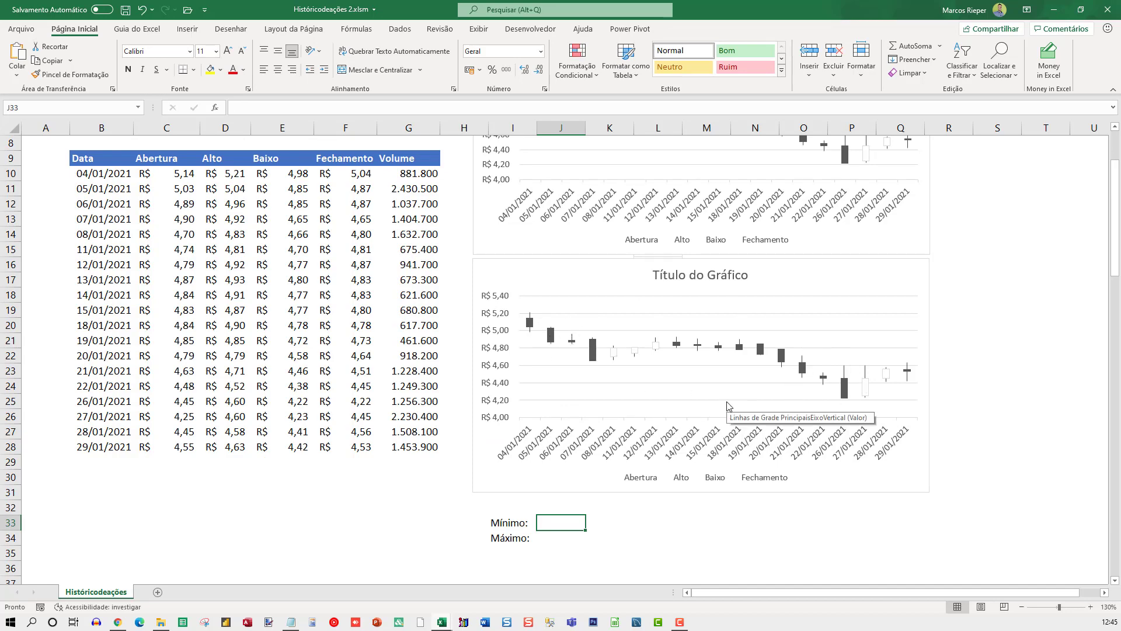
scroll(727, 406, "down", 2)
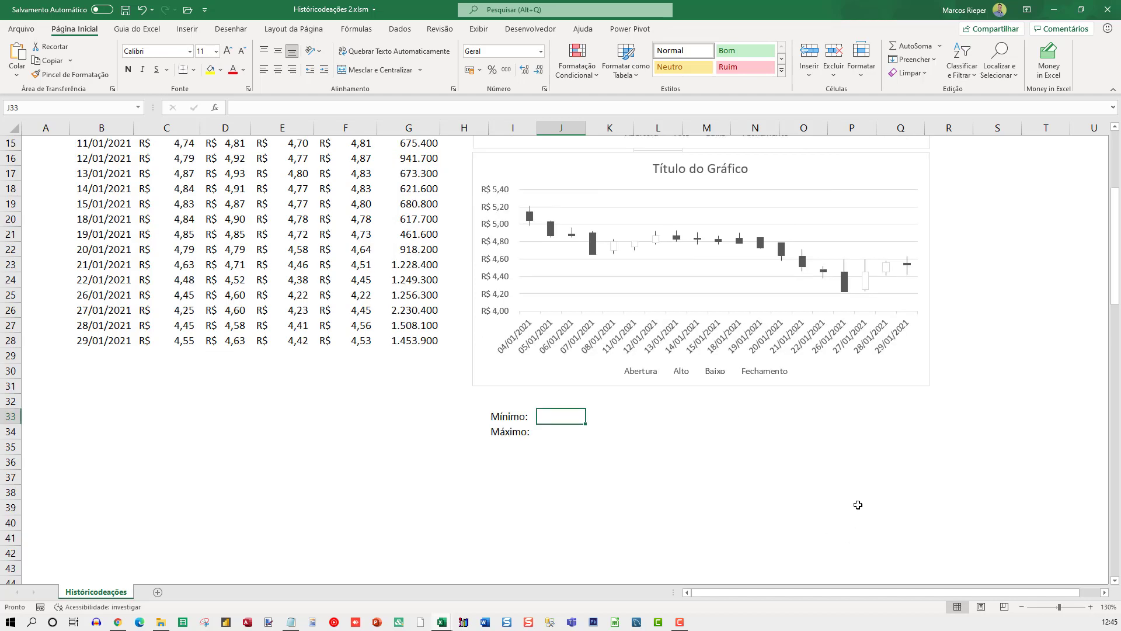
scroll(858, 505, "up", 5)
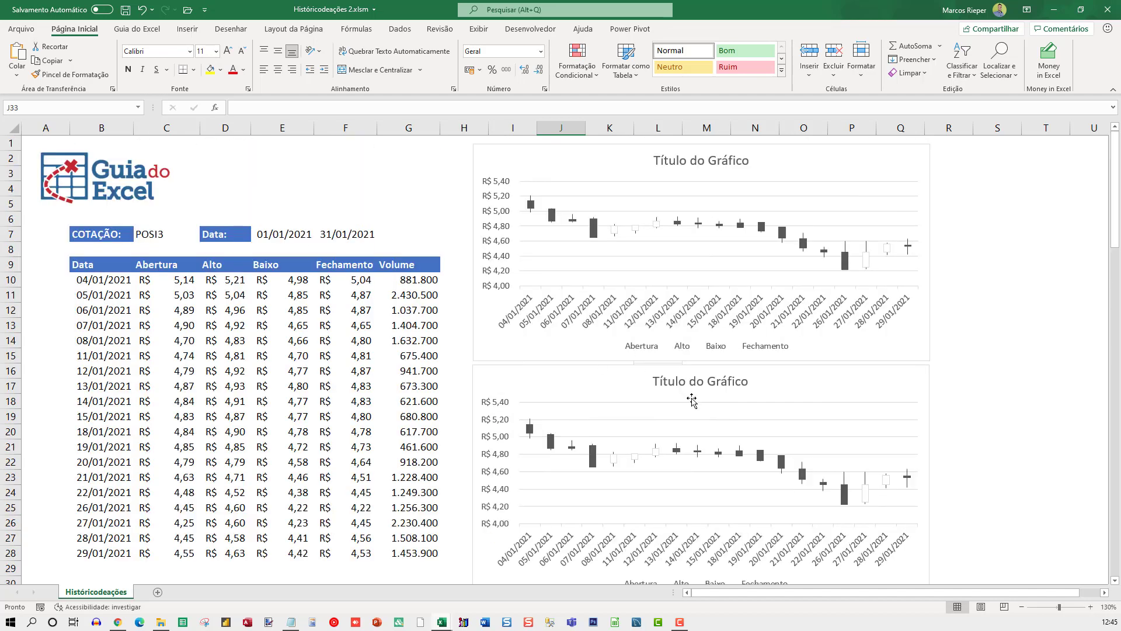
scroll(689, 398, "down", 2)
type("=")
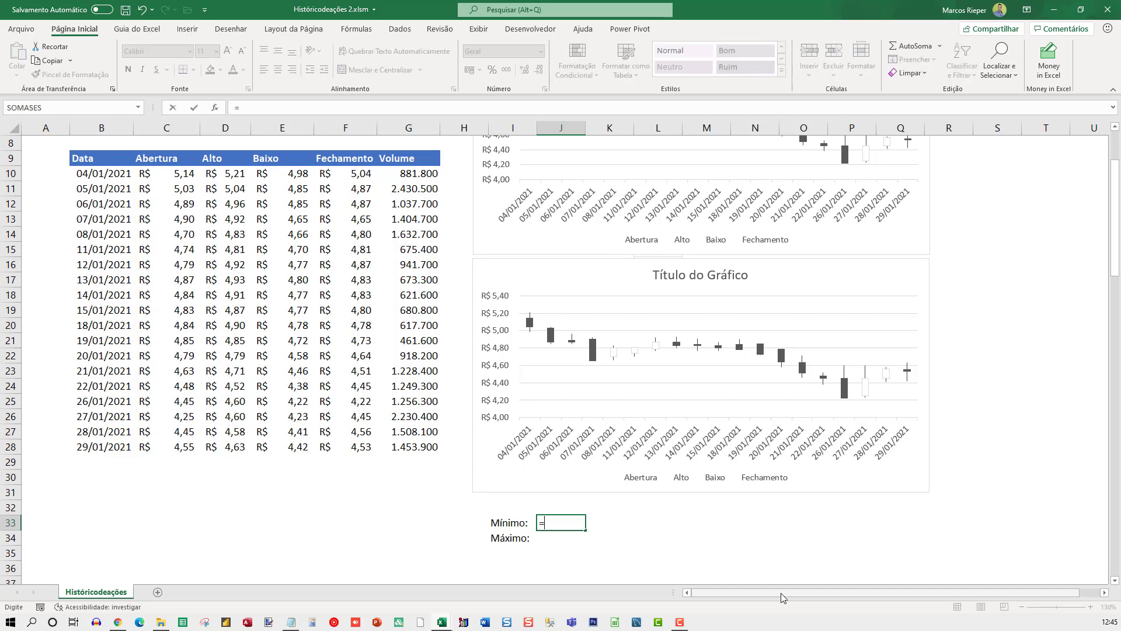
type("mínimo(")
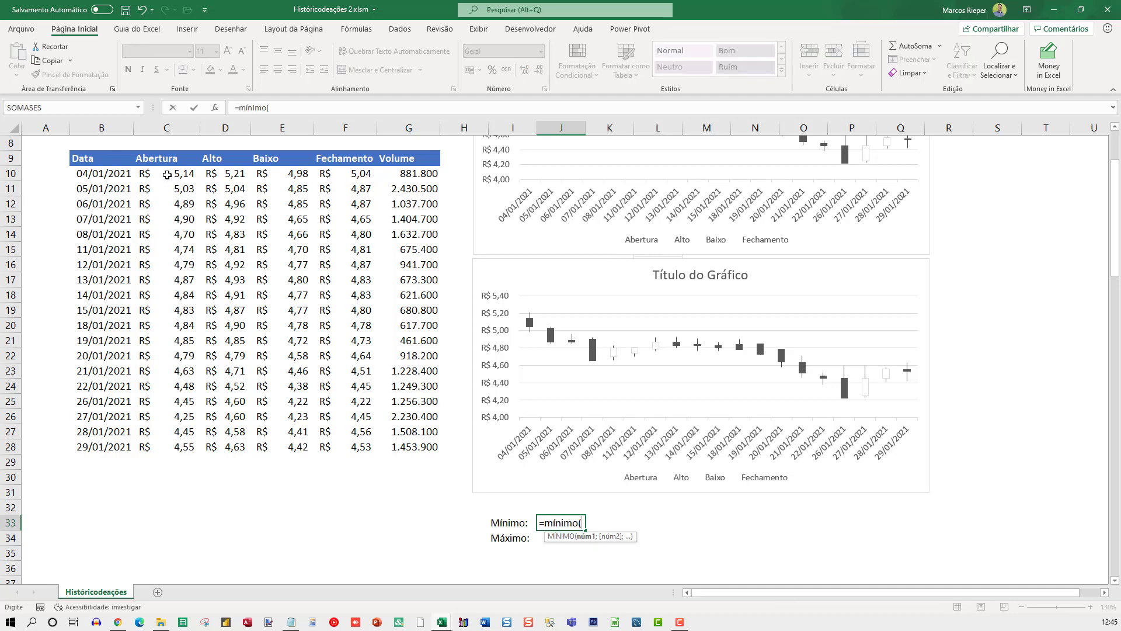
left_click_drag(167, 174, 360, 448)
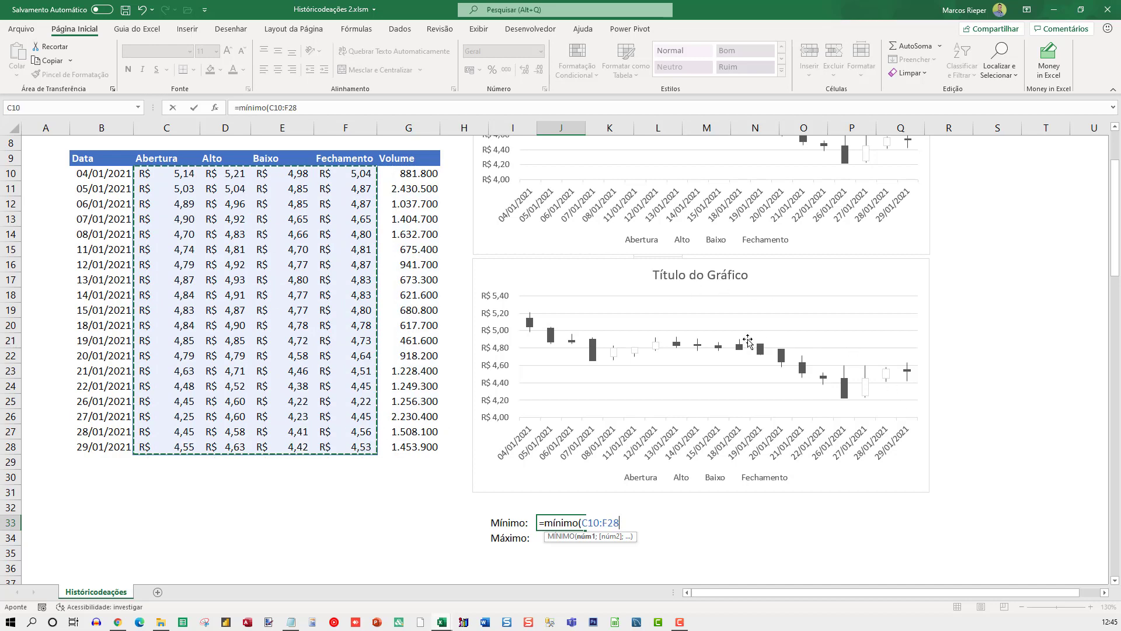
type(")")
key("ctrl+Return")
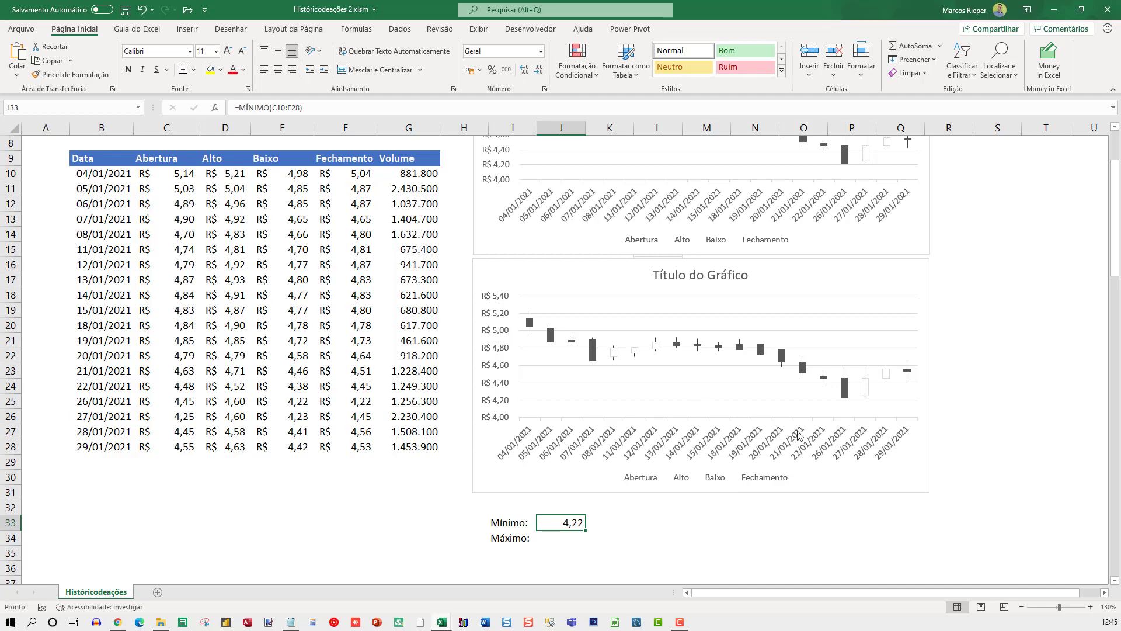
Enter =MÁXIMO(C10:F28) in J34 to calculate the highest quote price
left_click(569, 538)
type("=máximo(")
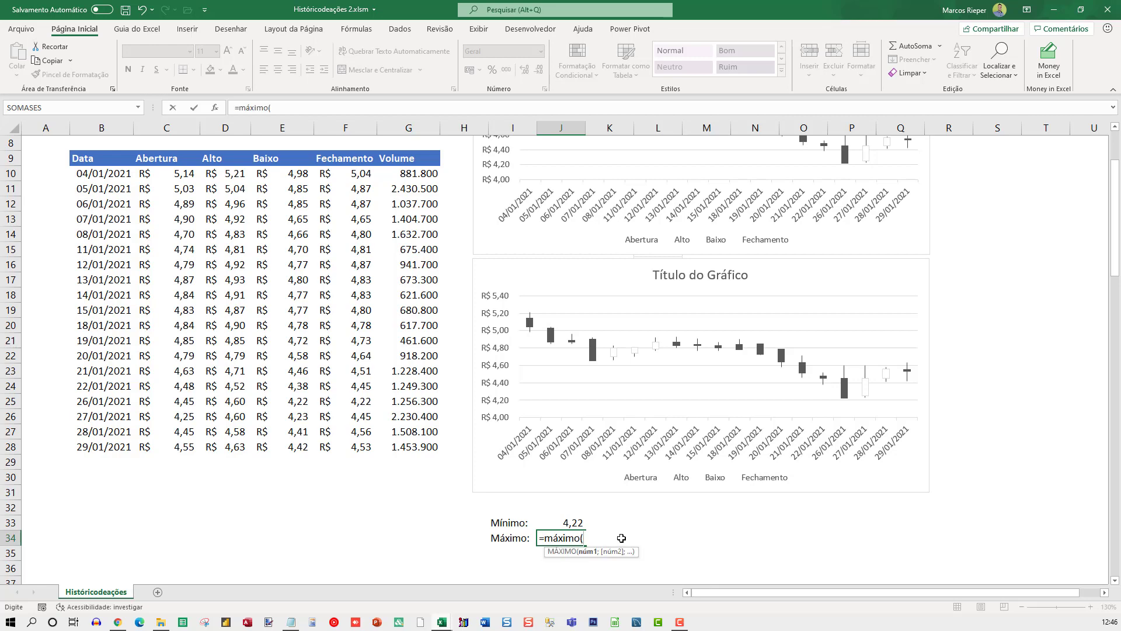
left_click_drag(169, 171, 339, 447)
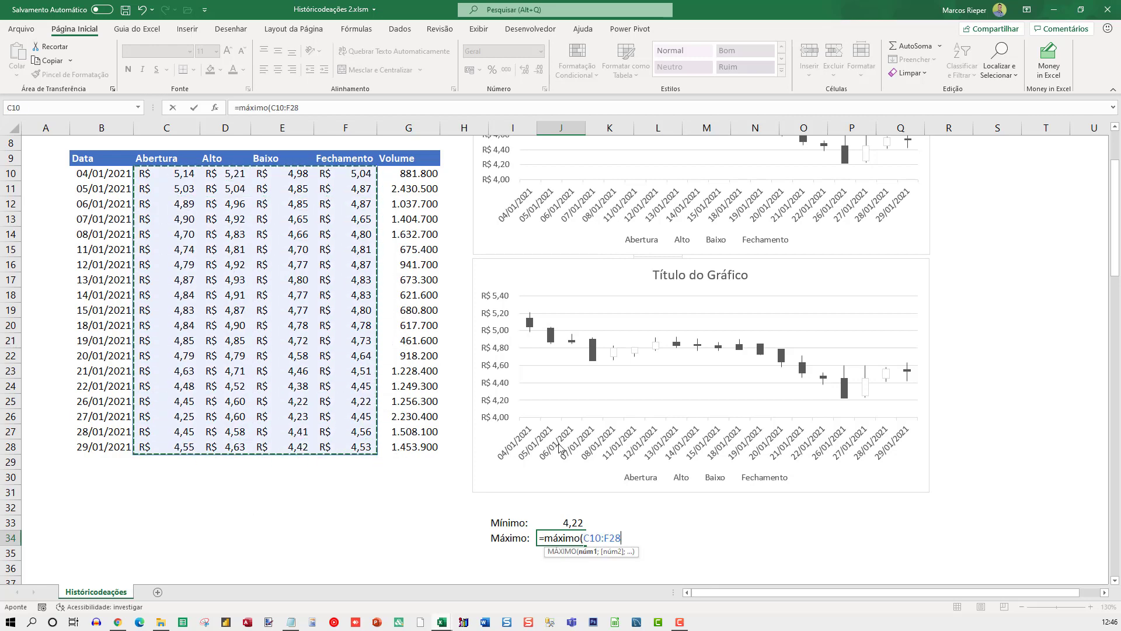
type(")")
key("ctrl+Return")
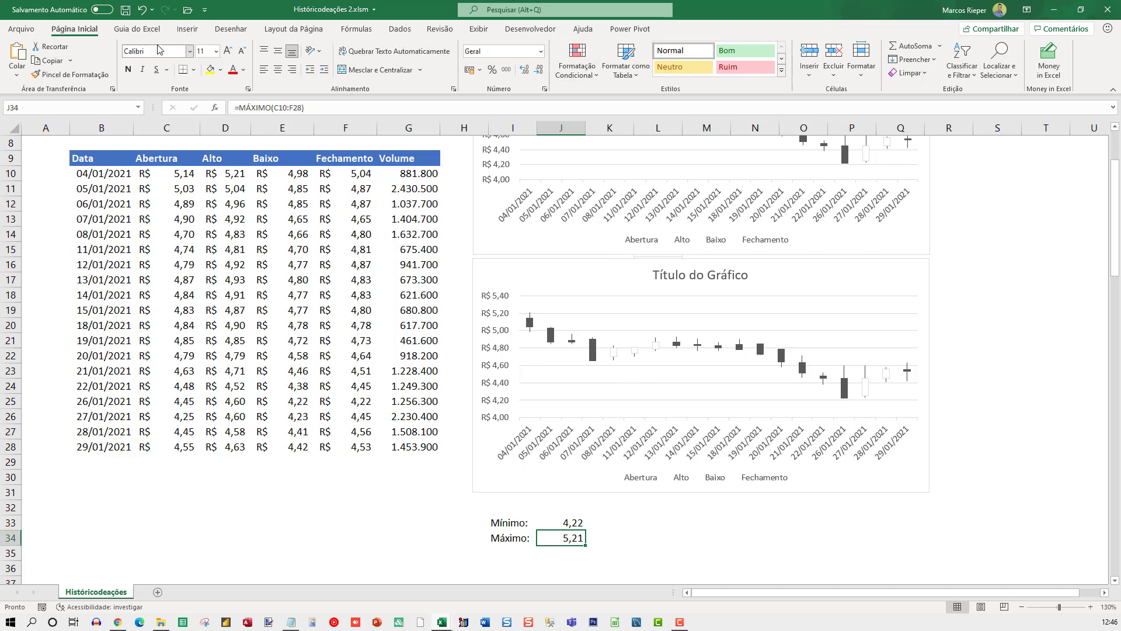
Check the Desenvolvedor entry among the main tabs in the ribbon customization options, then close them without saving changes
right_click(1097, 64)
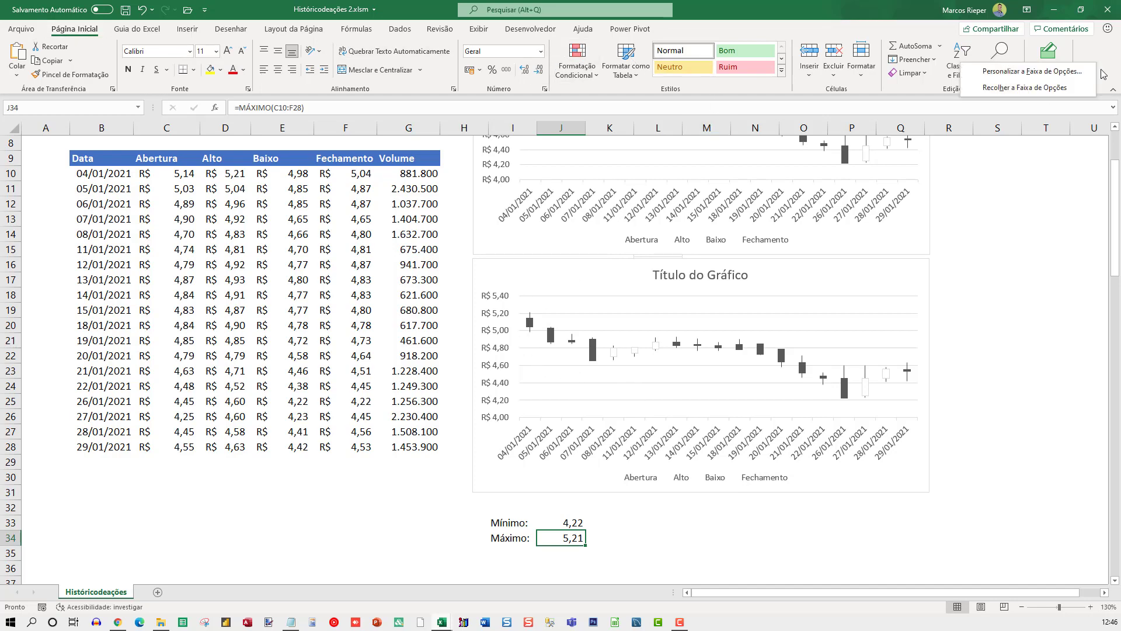
left_click(1032, 71)
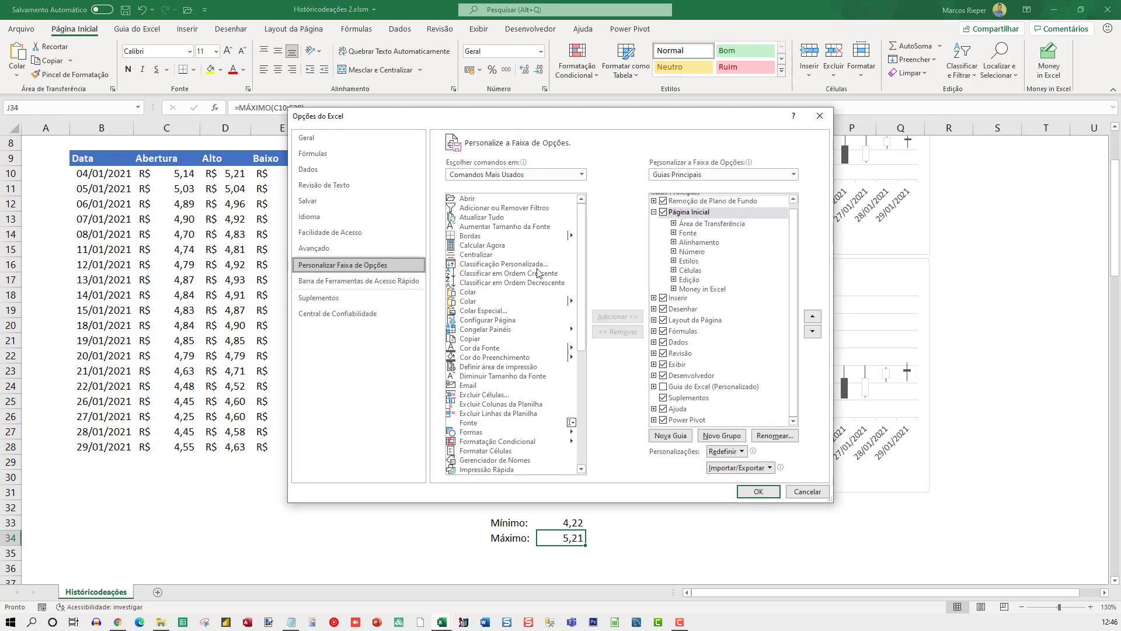
left_click(687, 377)
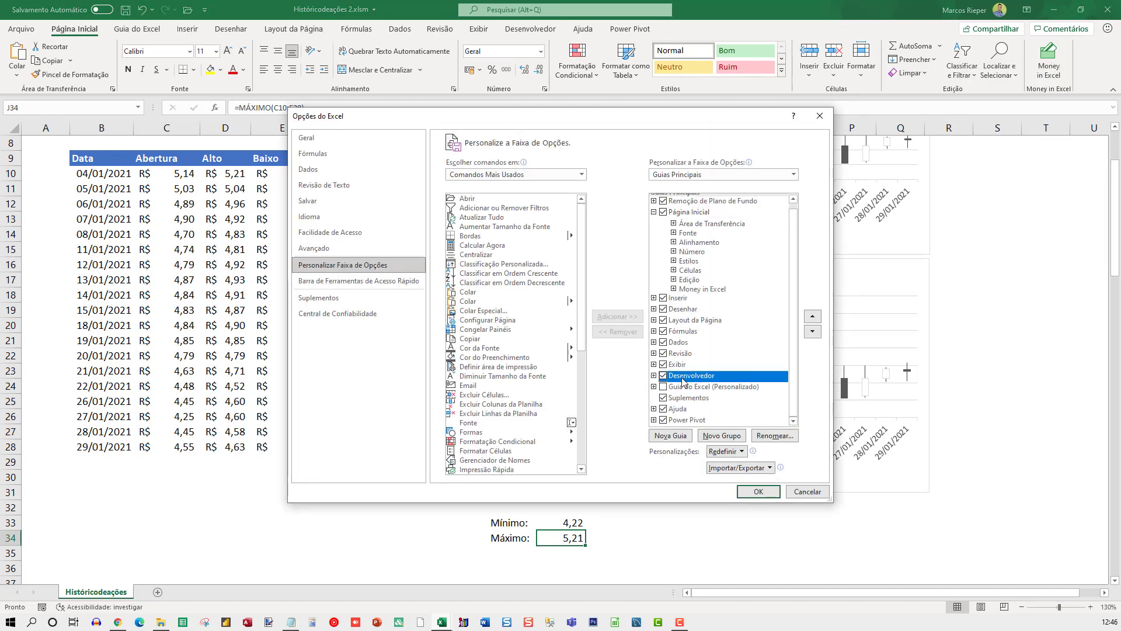
left_click(808, 492)
Start recording a macro stored in this workbook, keeping the suggested name and assigning no shortcut
left_click(521, 35)
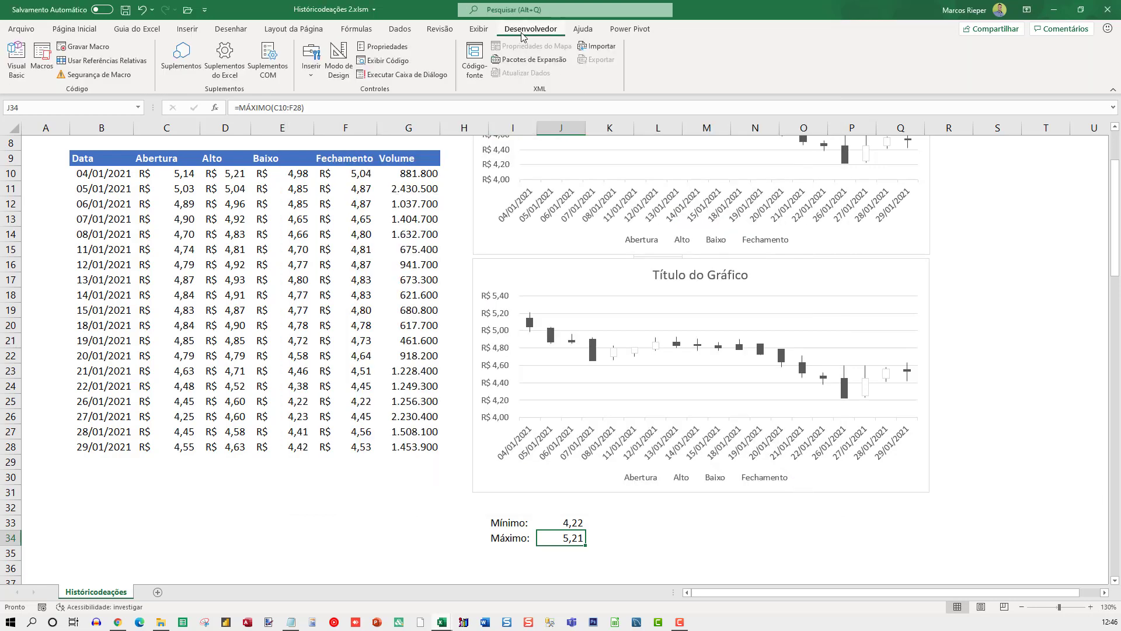
left_click(82, 49)
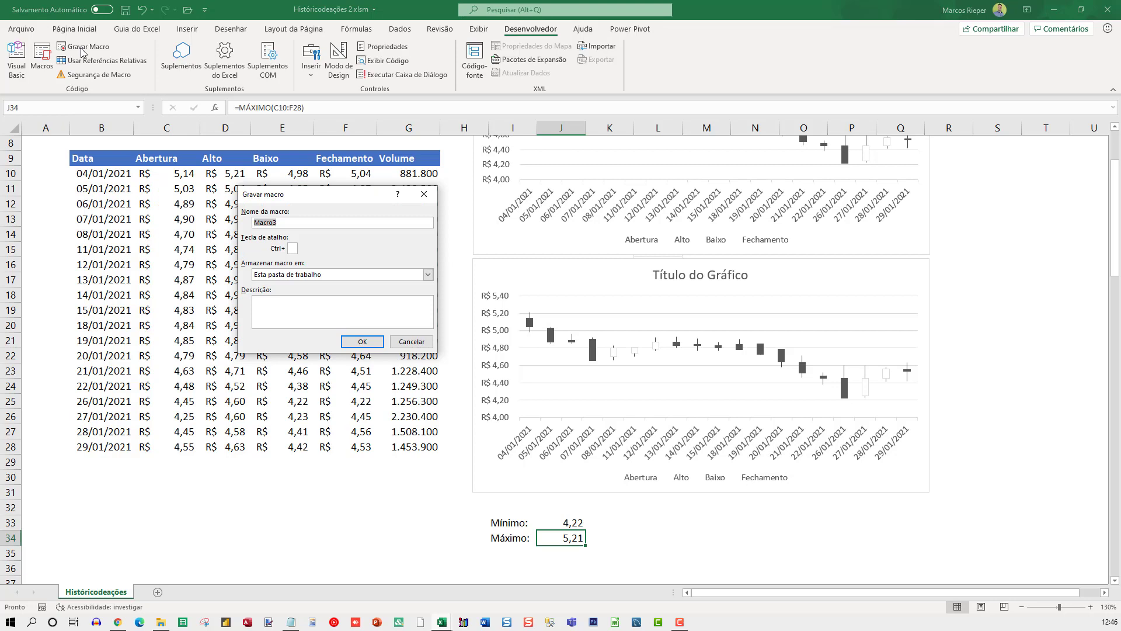
key("Return")
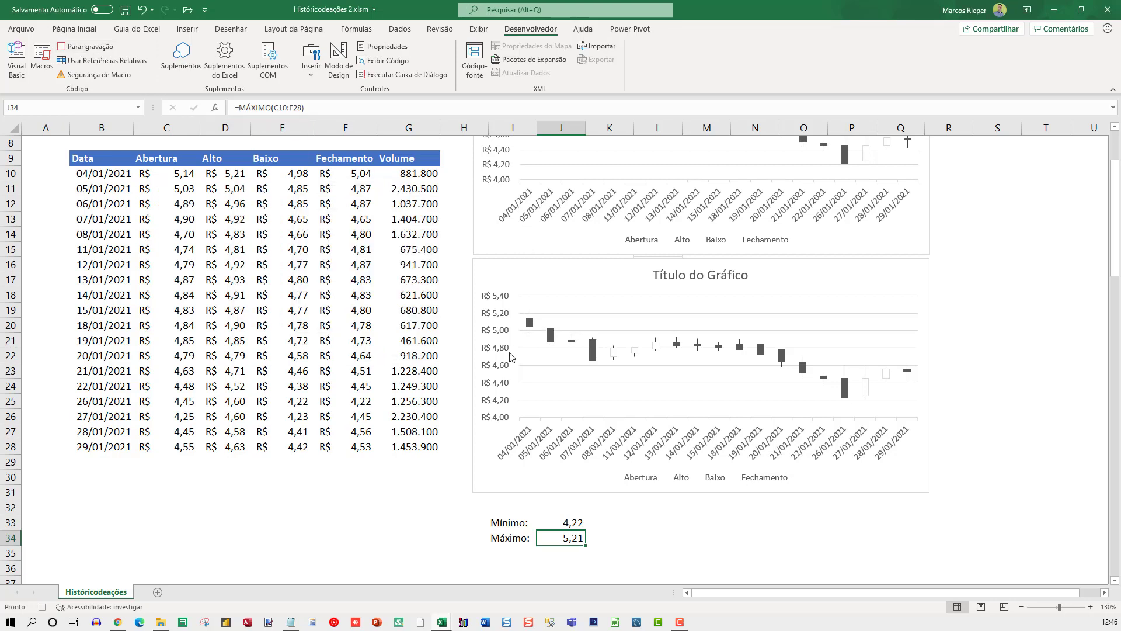
Set the second chart's vertical axis bounds to a minimum of 4,10 and a maximum of 5,30, and close the axis formatting
right_click(501, 320)
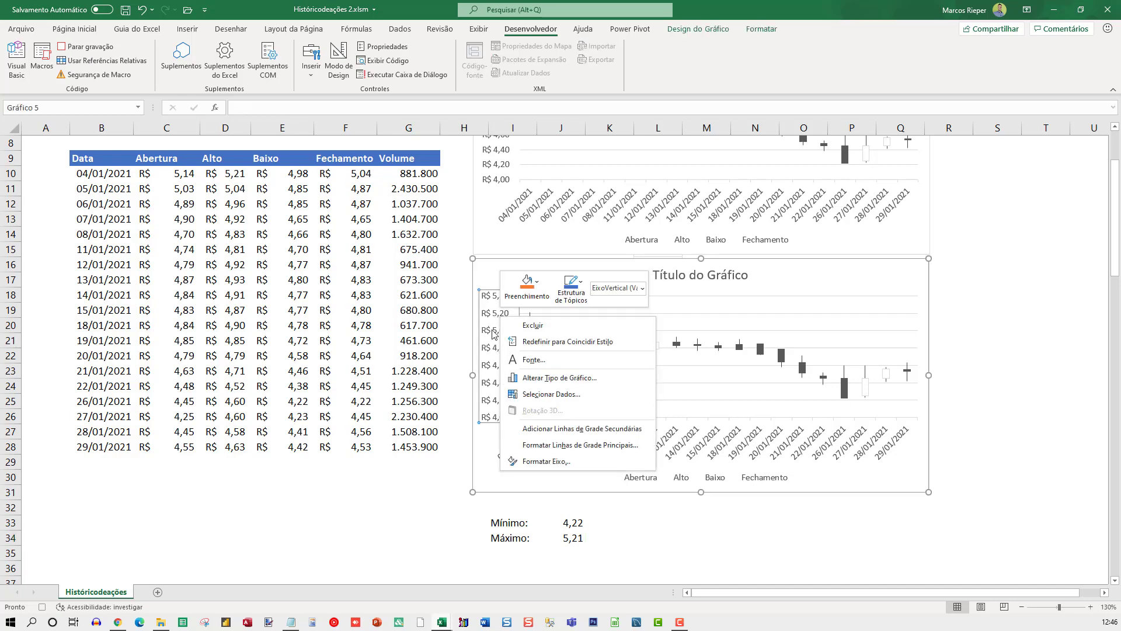
left_click(546, 461)
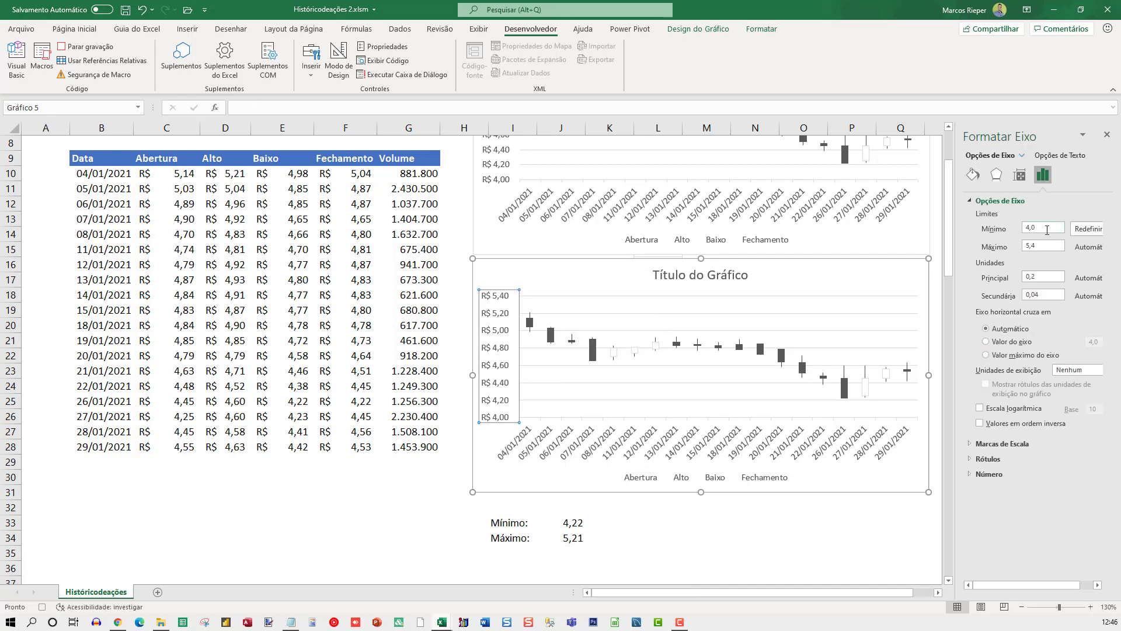
left_click_drag(1047, 230, 1019, 227)
type("4,10")
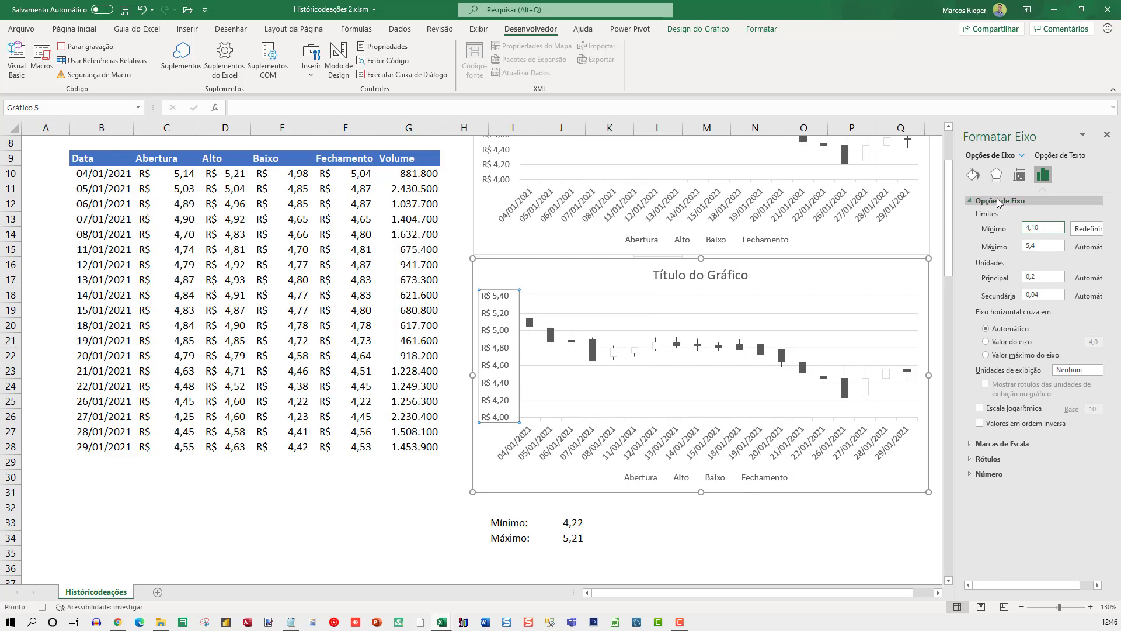
left_click(1045, 245)
type("5,3")
key("Return")
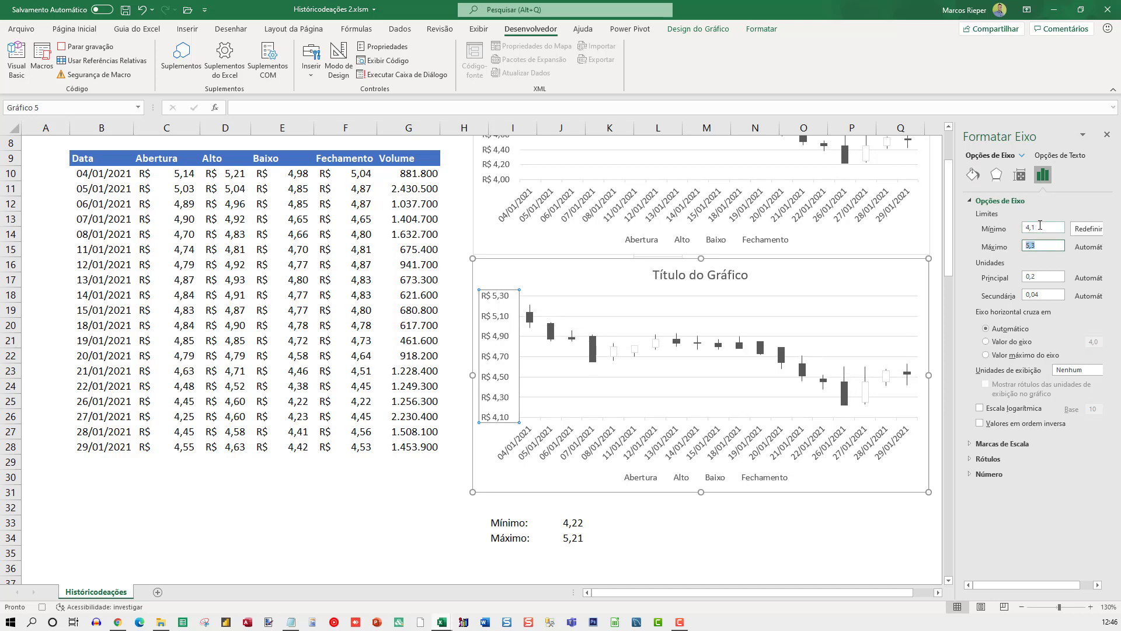
type("5,30")
key("Return")
left_click(1106, 136)
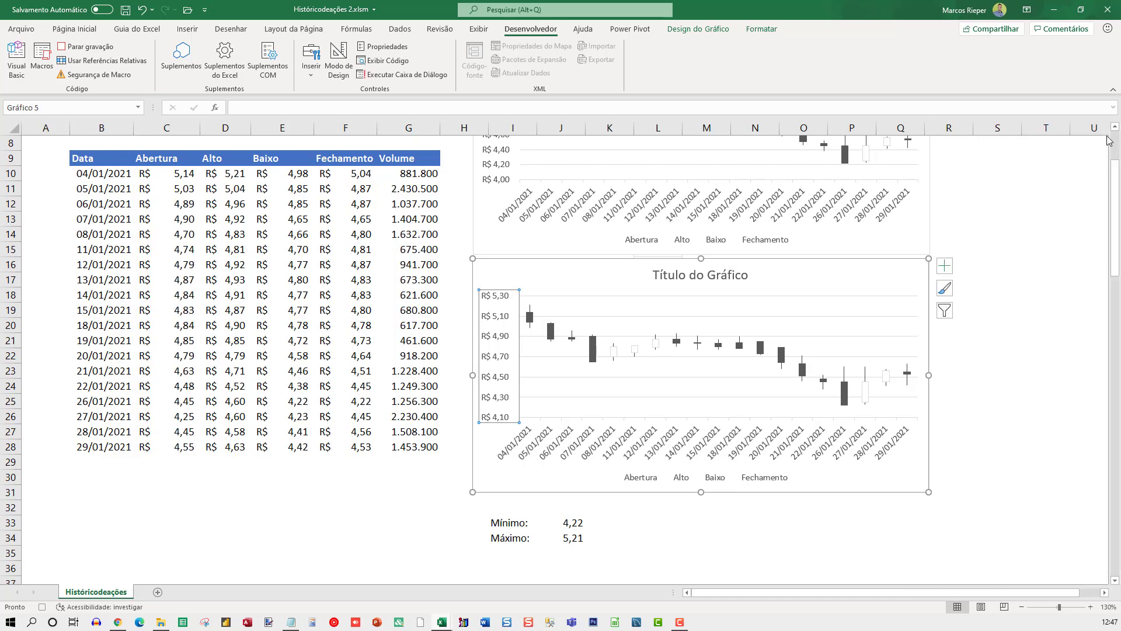
Select the ticker cell C7 and stop recording the macro
scroll(189, 169, "up", 3)
left_click(164, 234)
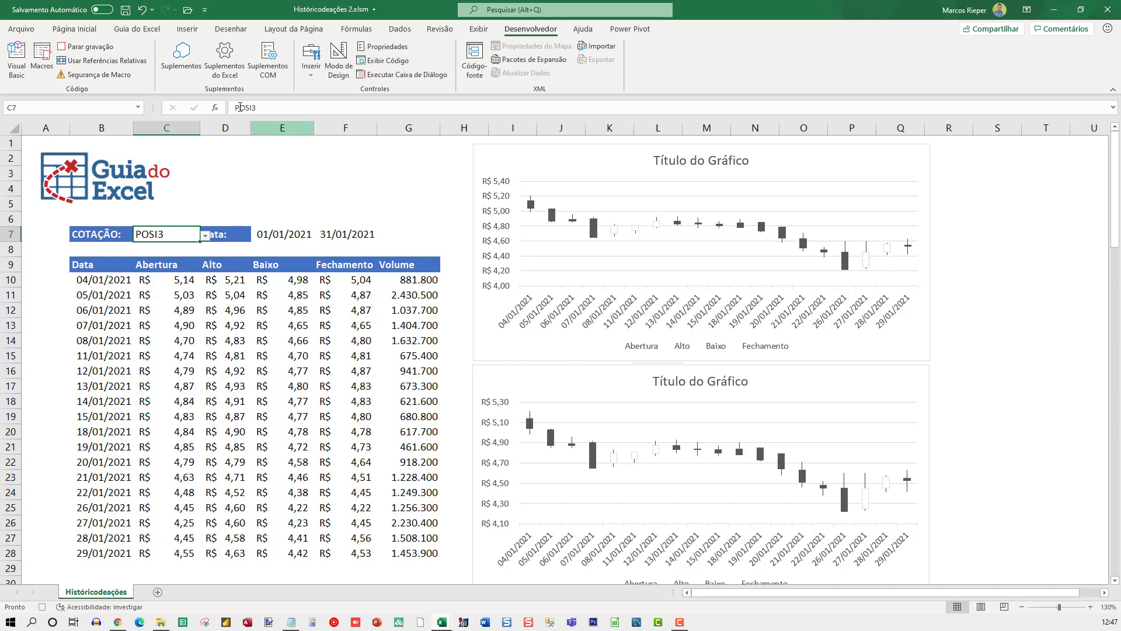
left_click(86, 46)
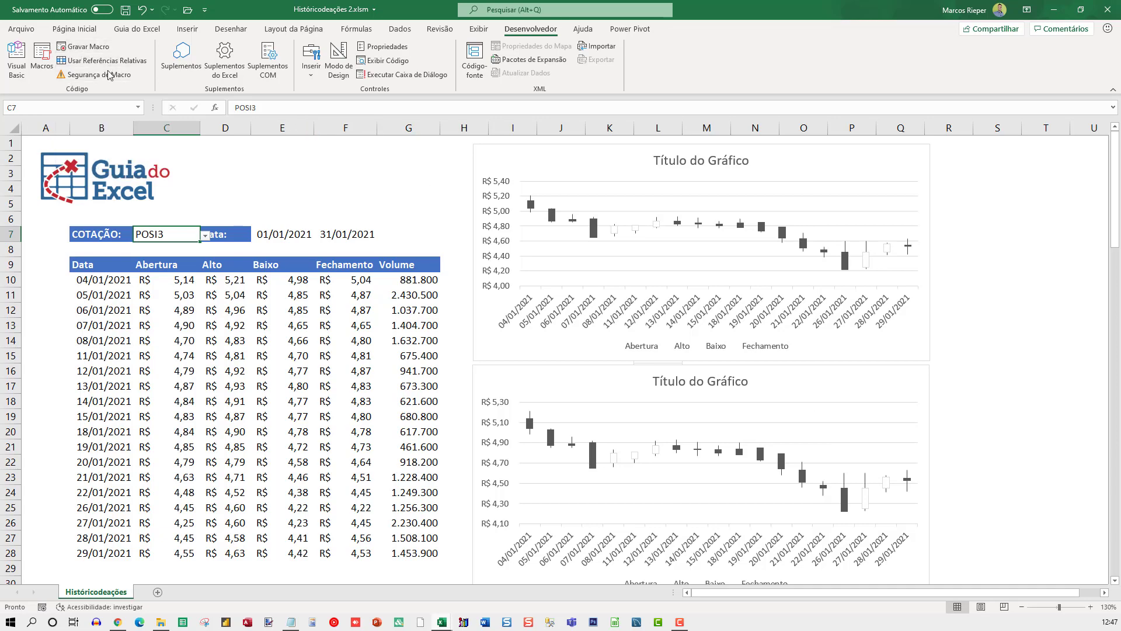
Open Módulo1 of the Históricodeações 2.xlsm project in the Visual Basic editor and collapse the PERSONAL.XLSB project
scroll(572, 395, "down", 2)
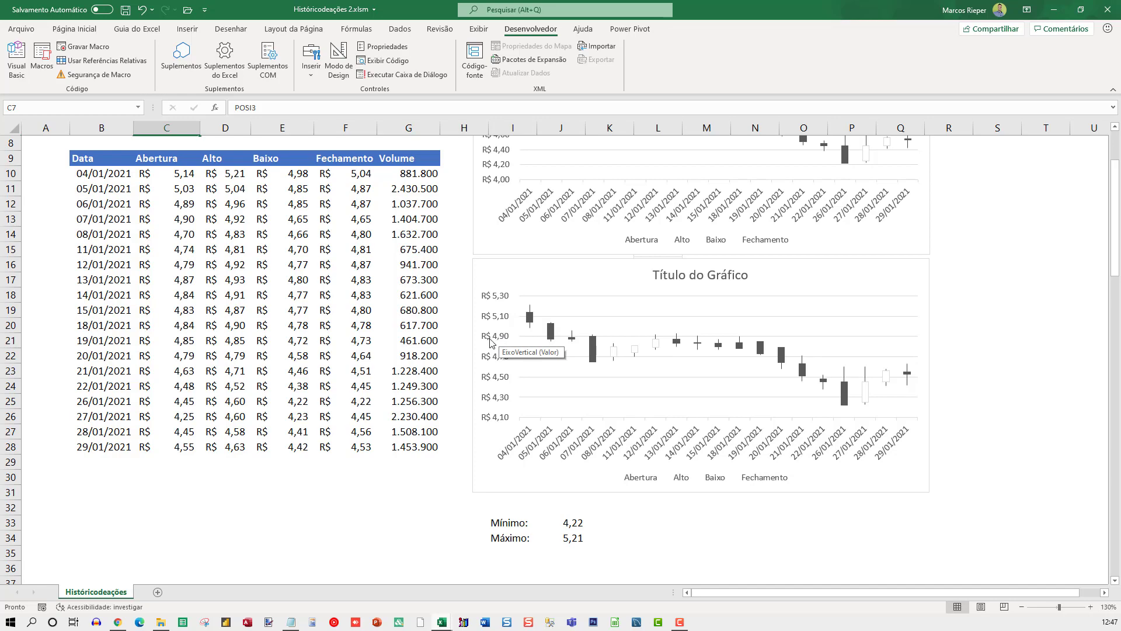
left_click(417, 325)
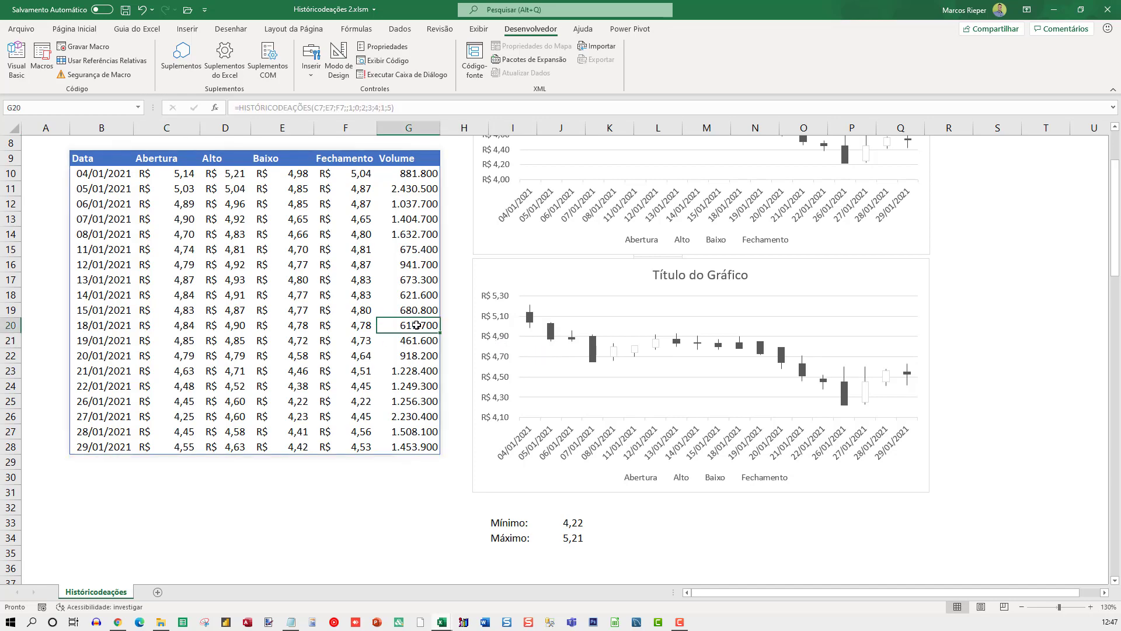
key("alt+F11")
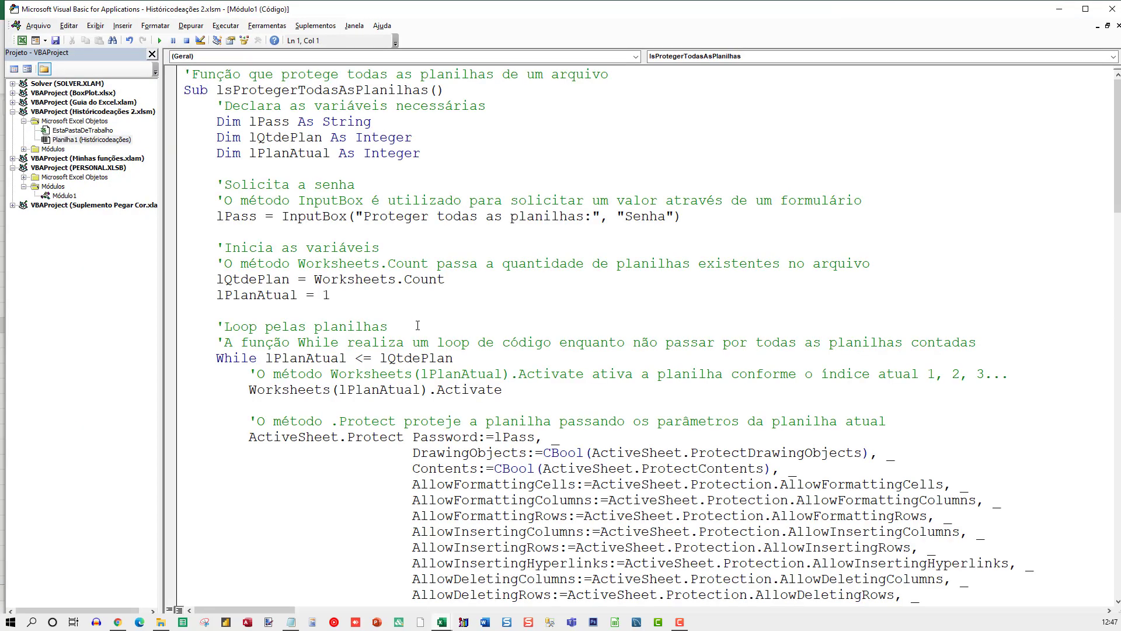
left_click(51, 149)
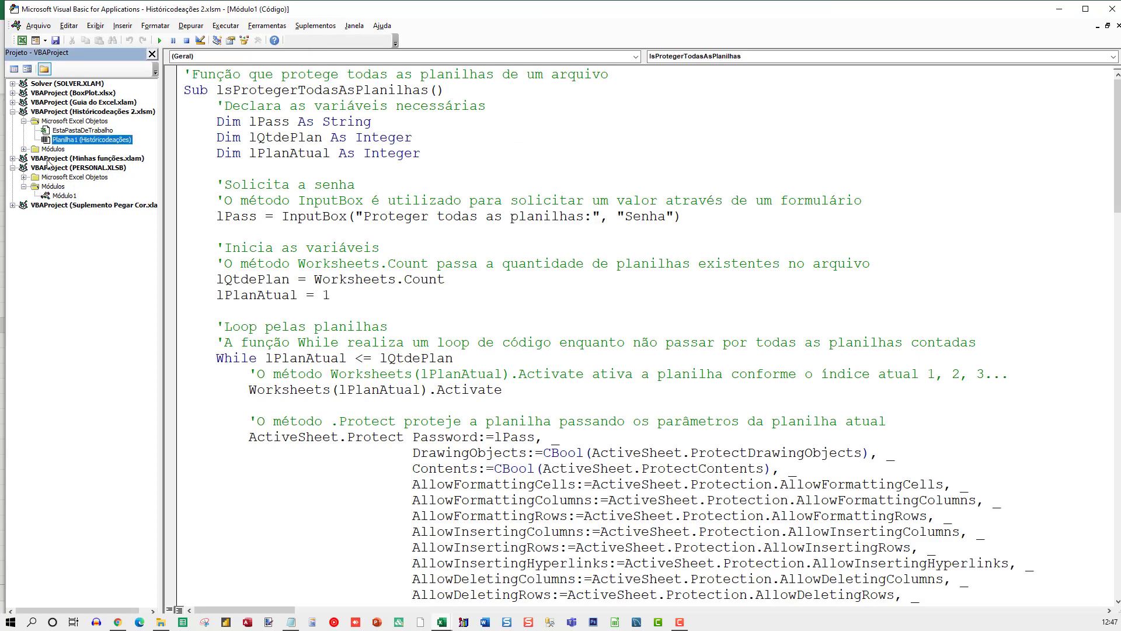
double_click(49, 150)
double_click(64, 159)
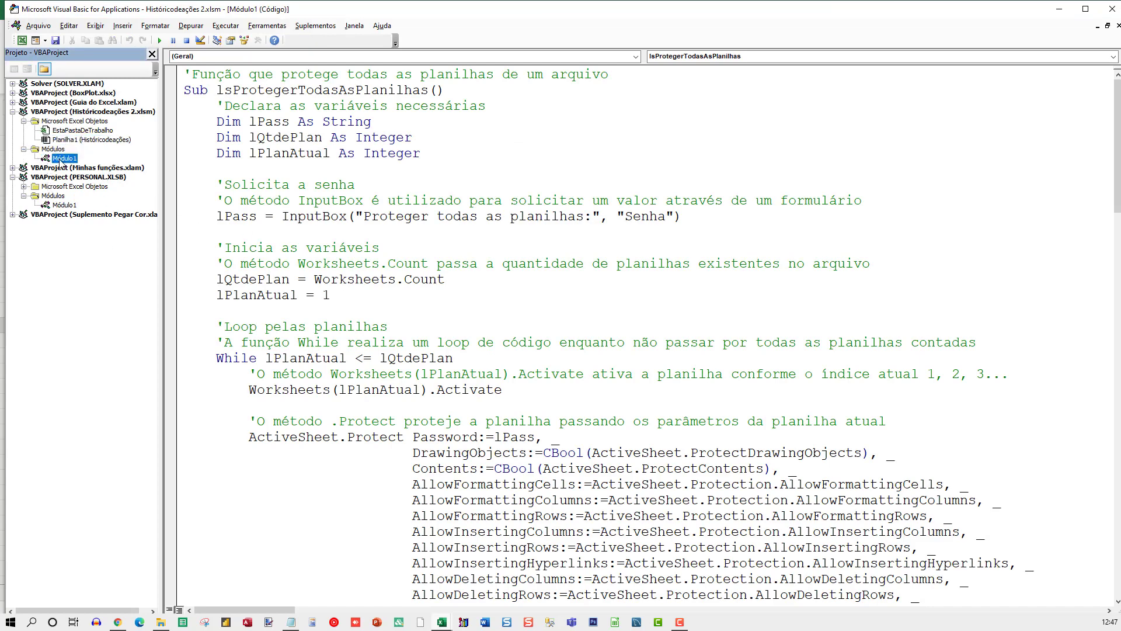
left_click(11, 179)
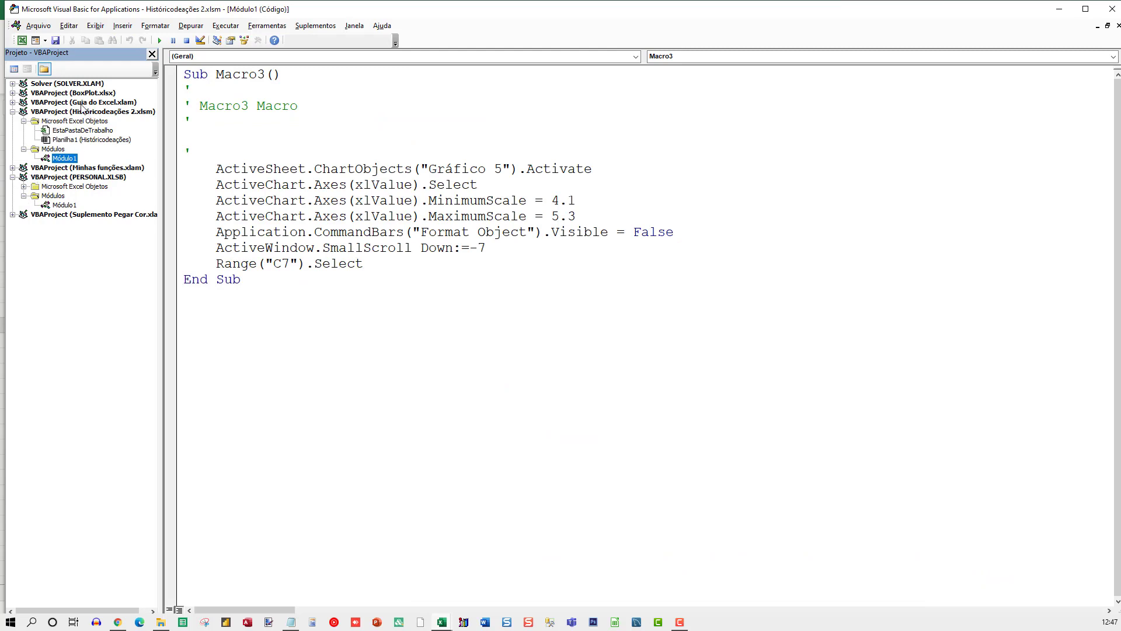
left_click(12, 177)
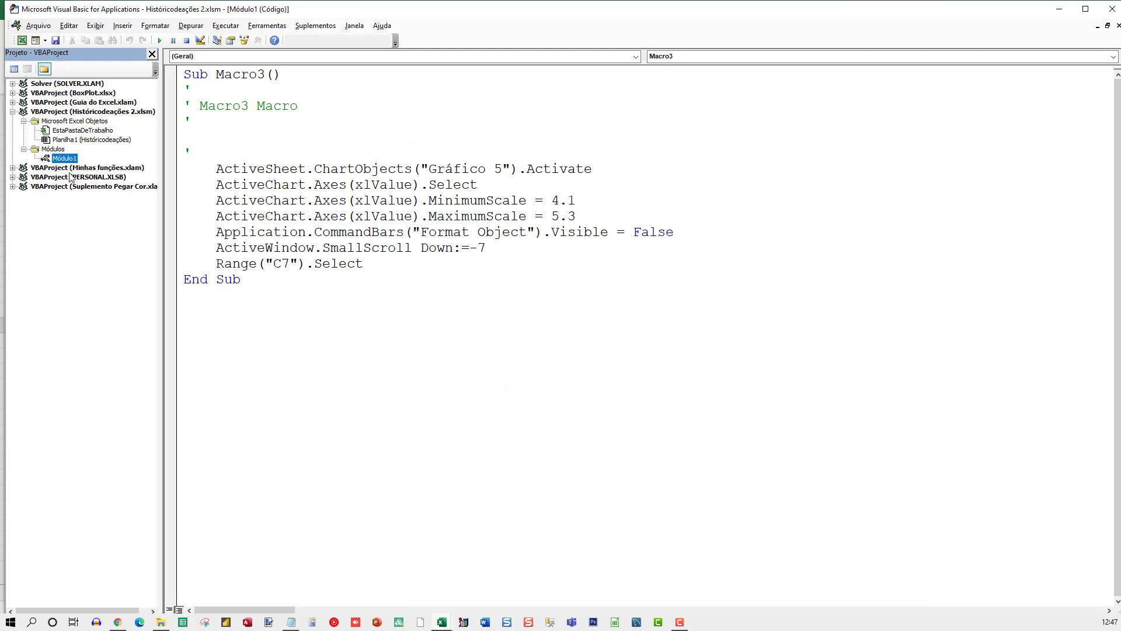
double_click(63, 160)
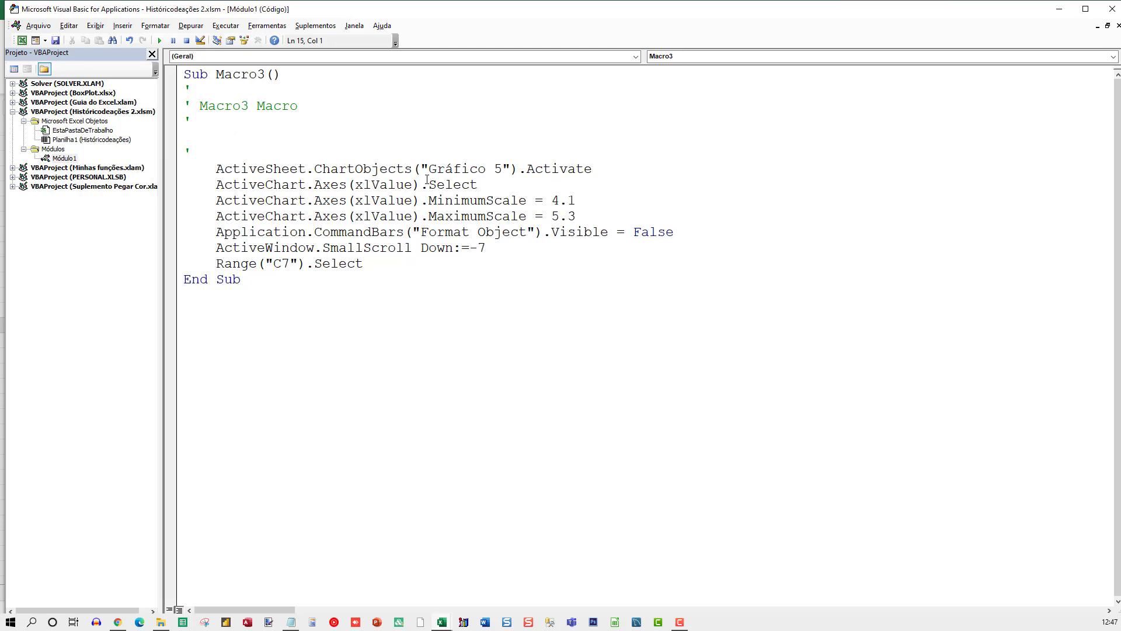
Delete the comment lines below the Sub Macro3() header in the recorded code
left_click_drag(208, 153, 184, 87)
key("BackSpace")
key("BackSpace")
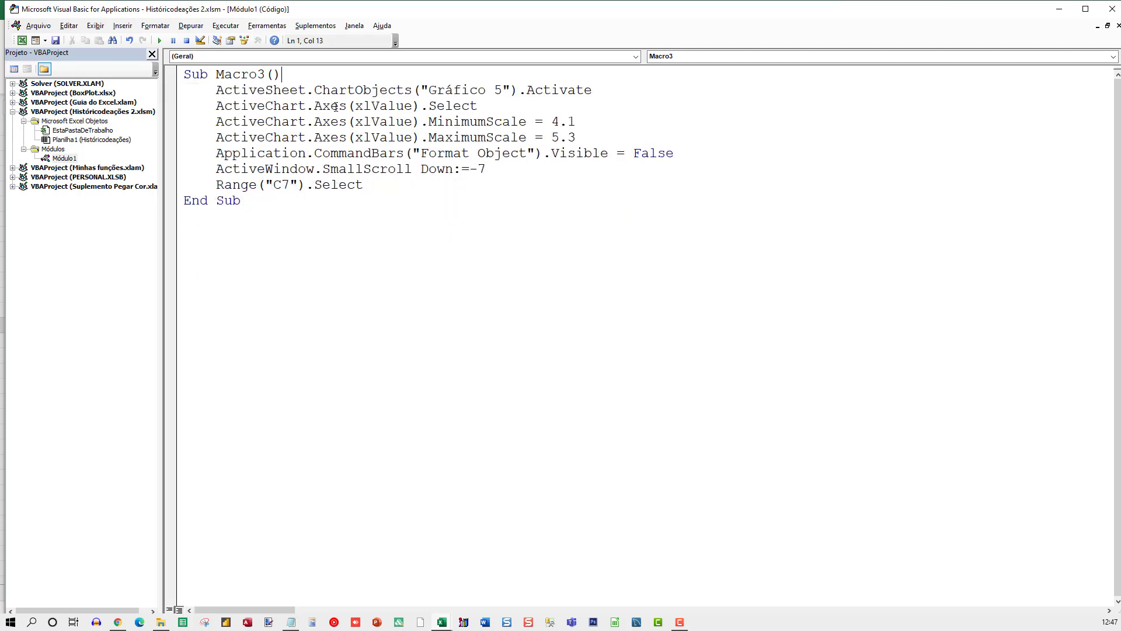
Add On Error Resume Next as the first line of Macro3, followed by a blank line
key("Return")
key("Up")
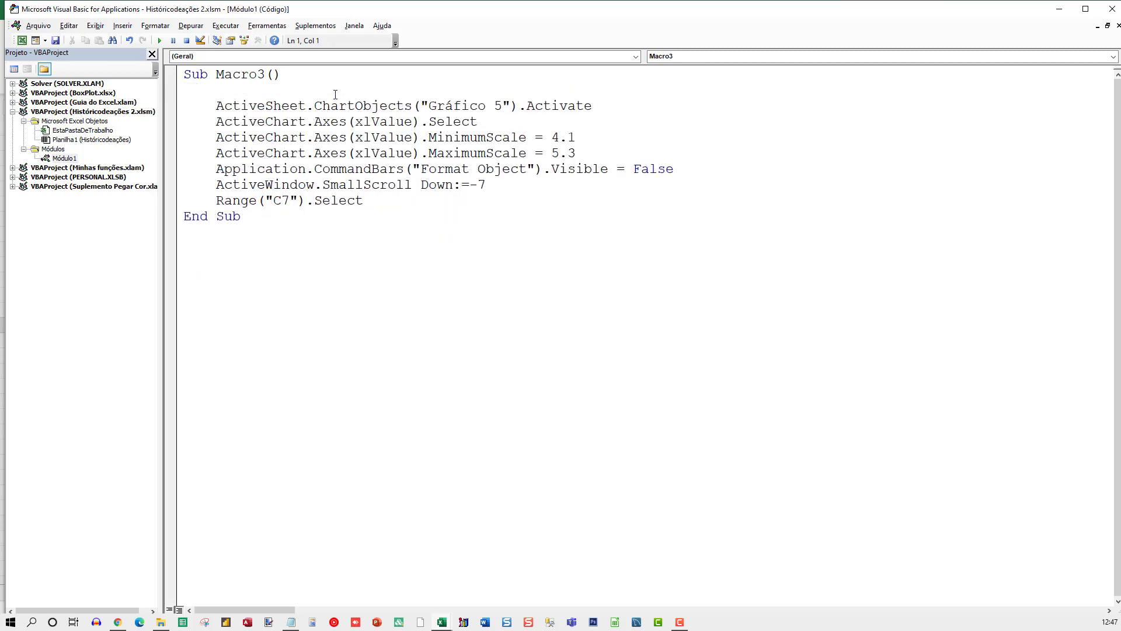
key("End")
key("Return")
type("on e")
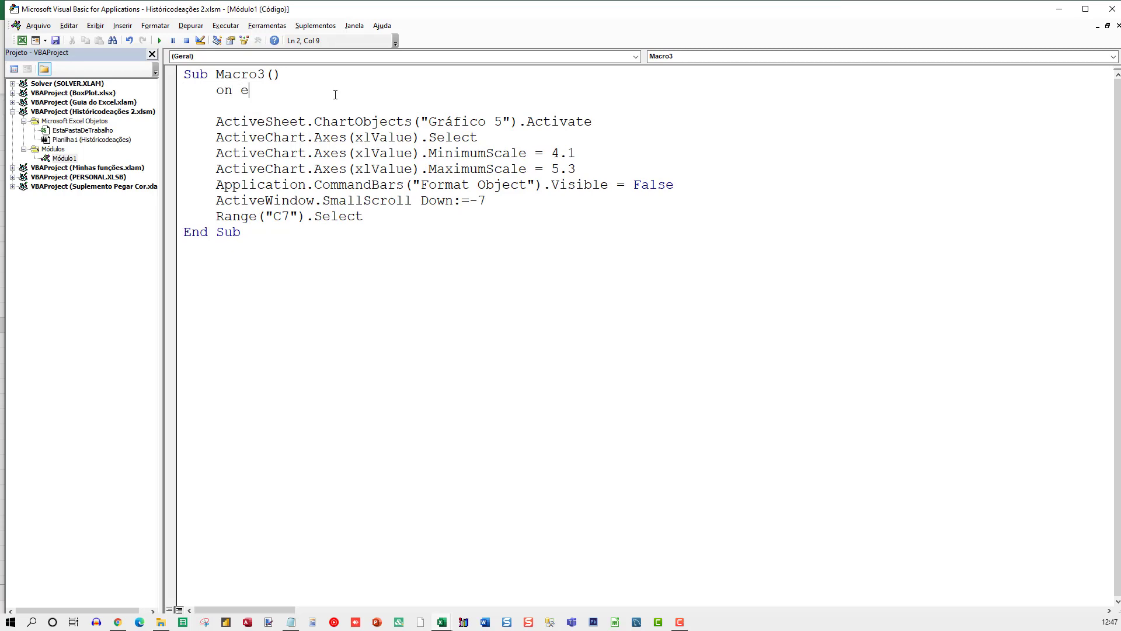
type("rror resump")
key("BackSpace")
type("e next")
left_click(388, 137)
Return to the worksheet and check the object name of the second chart
key("alt+F11")
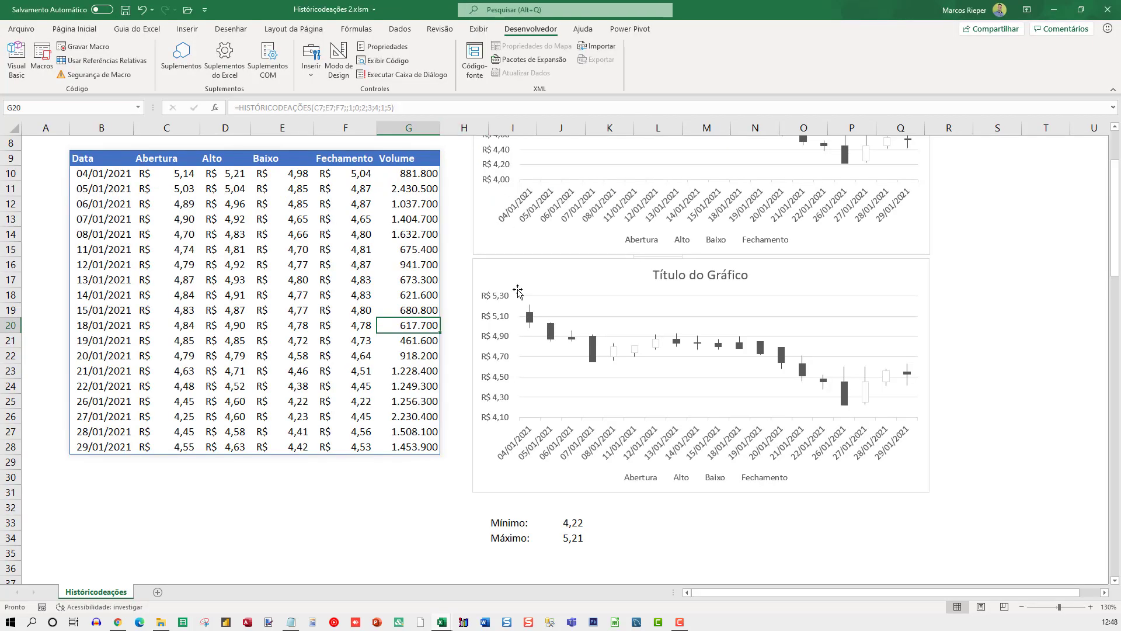
left_click(499, 269)
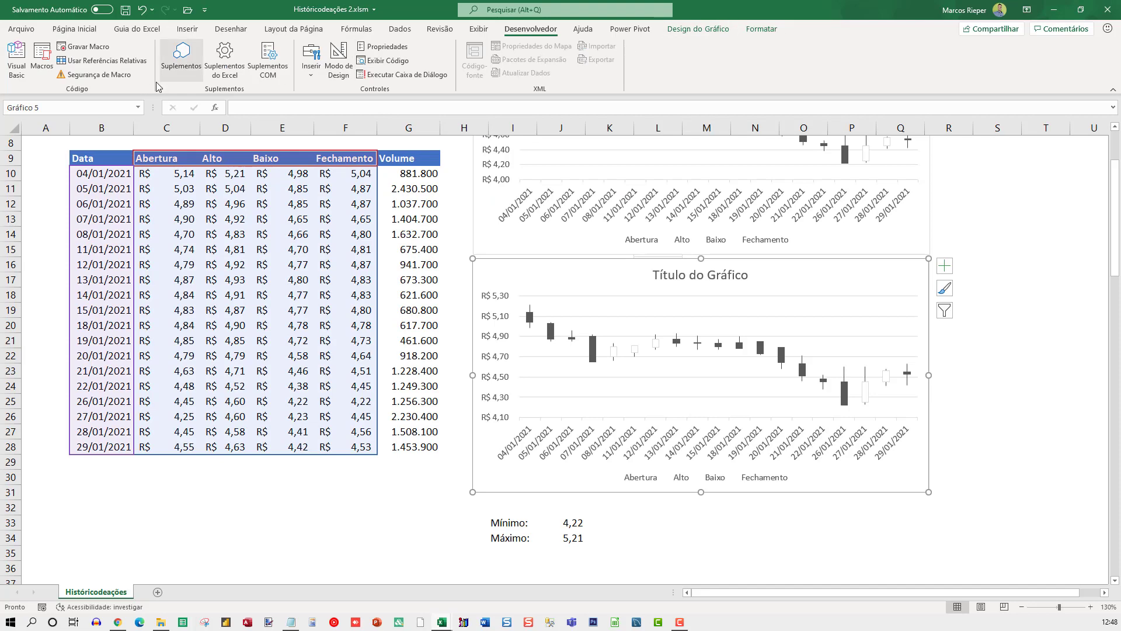
left_click(762, 30)
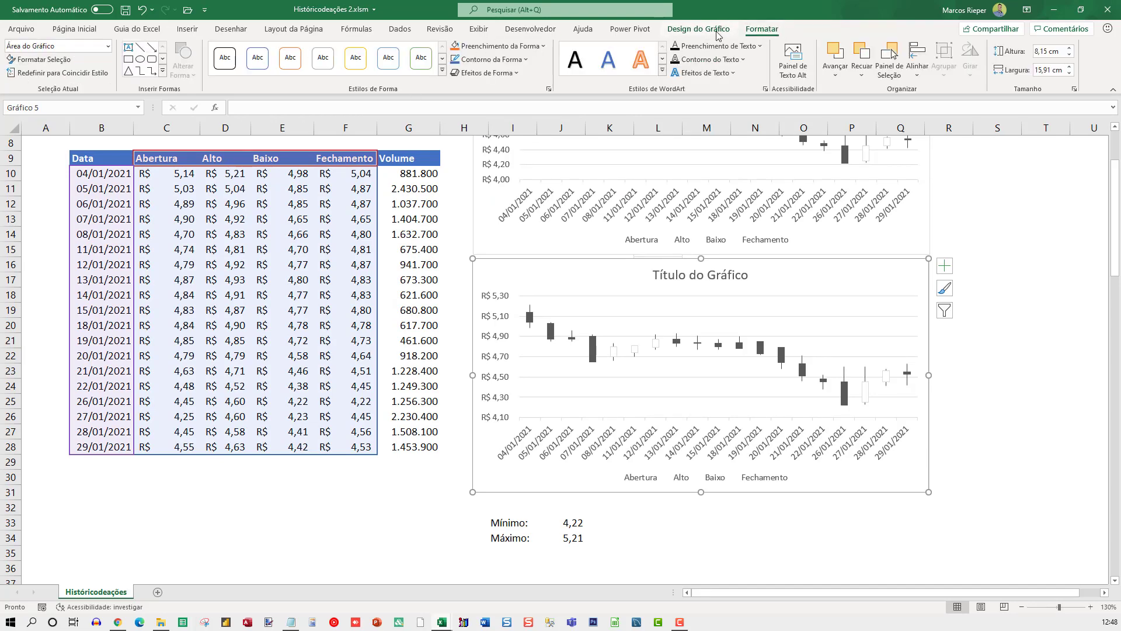
left_click(686, 29)
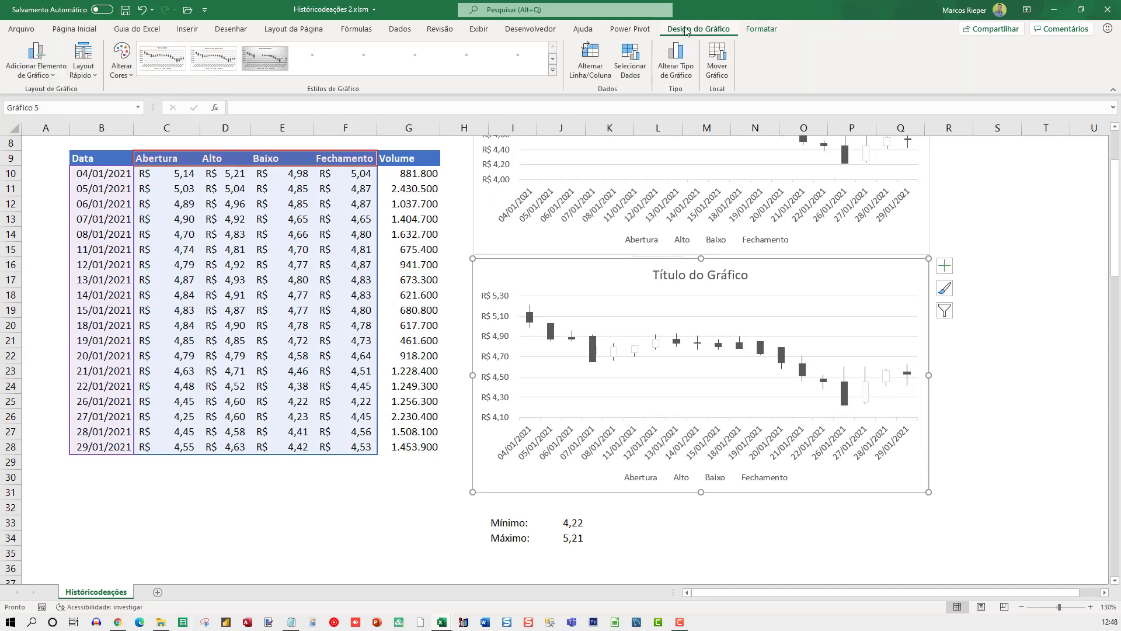
left_click(764, 32)
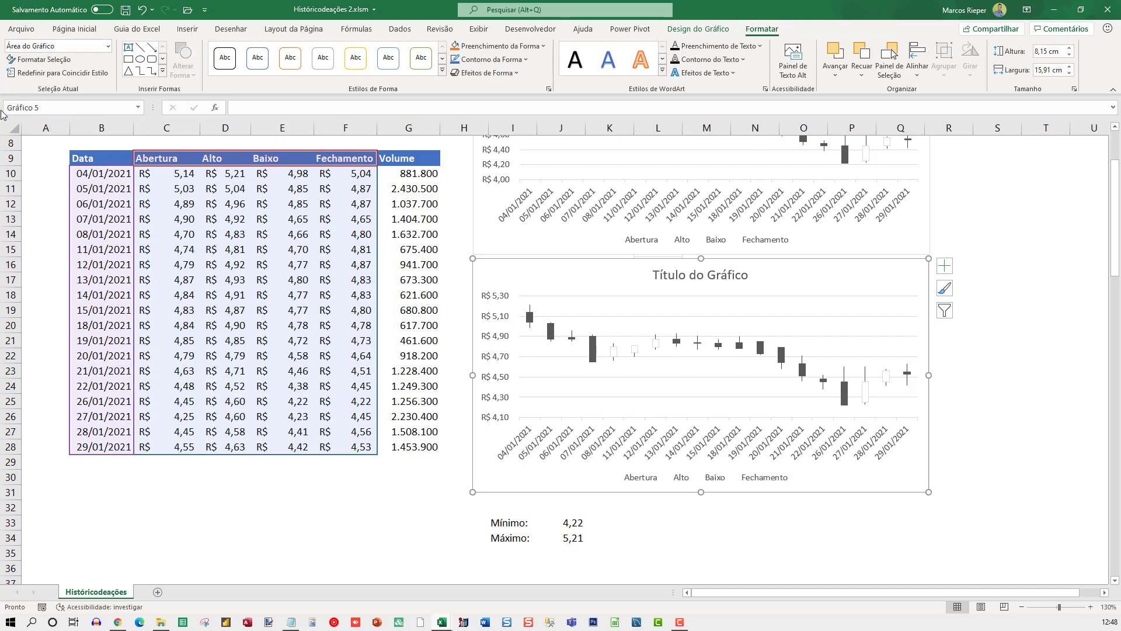
left_click(503, 246)
left_click(506, 272)
Go back to the Macro3 code and examine the chart activation, value axis selection and MinimumScale statements
key("alt+F11")
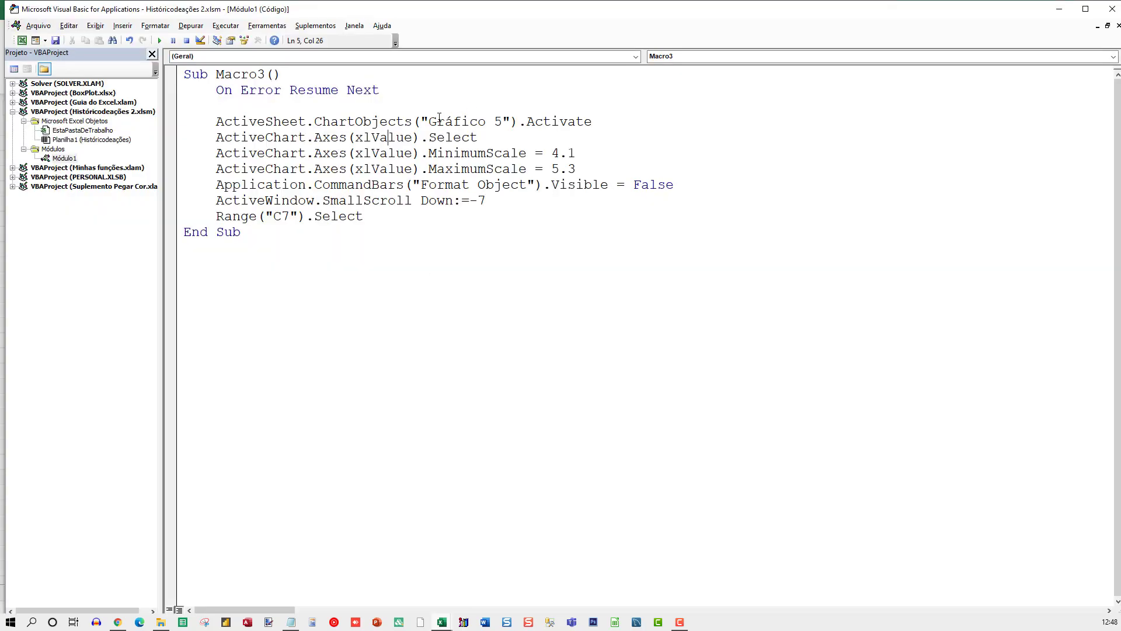
left_click(543, 121)
double_click(543, 121)
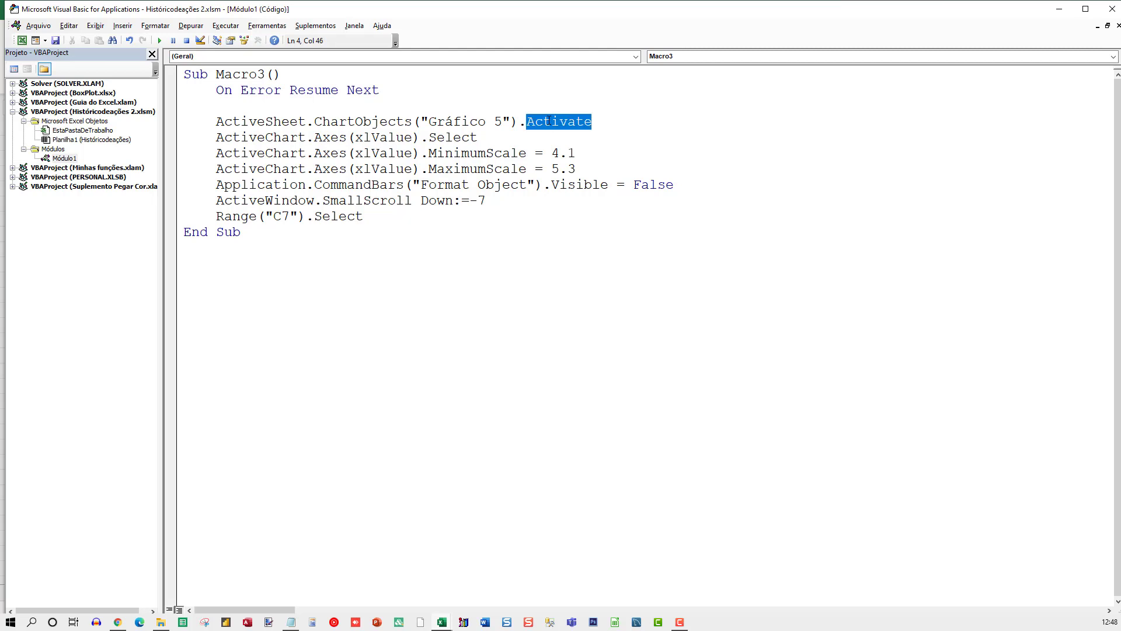
double_click(262, 137)
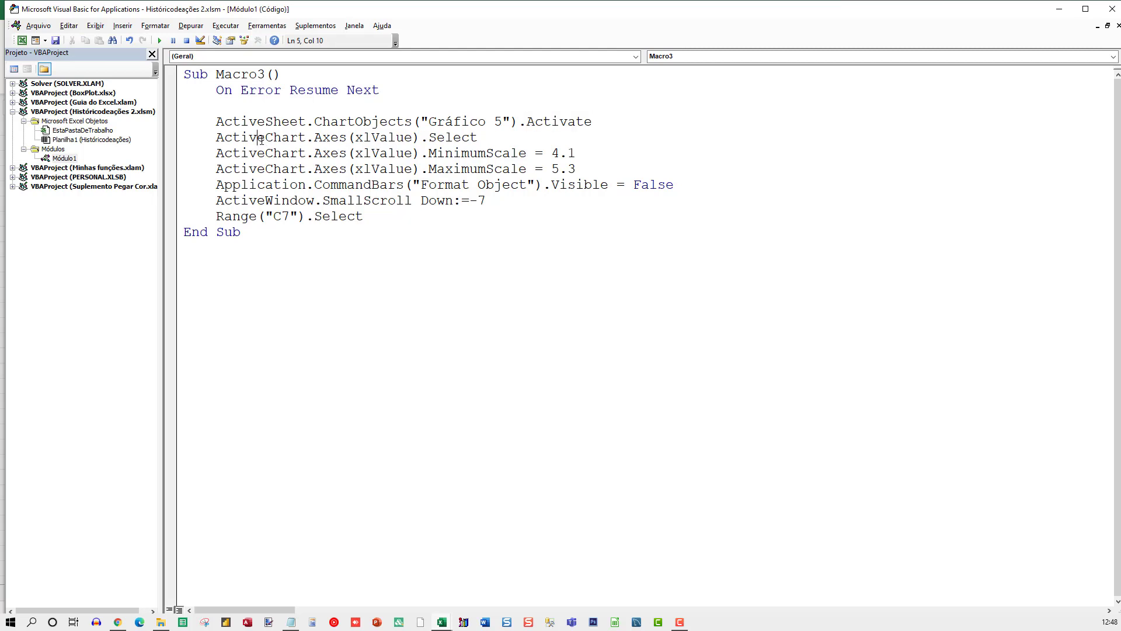
double_click(330, 137)
left_click(382, 137)
double_click(382, 137)
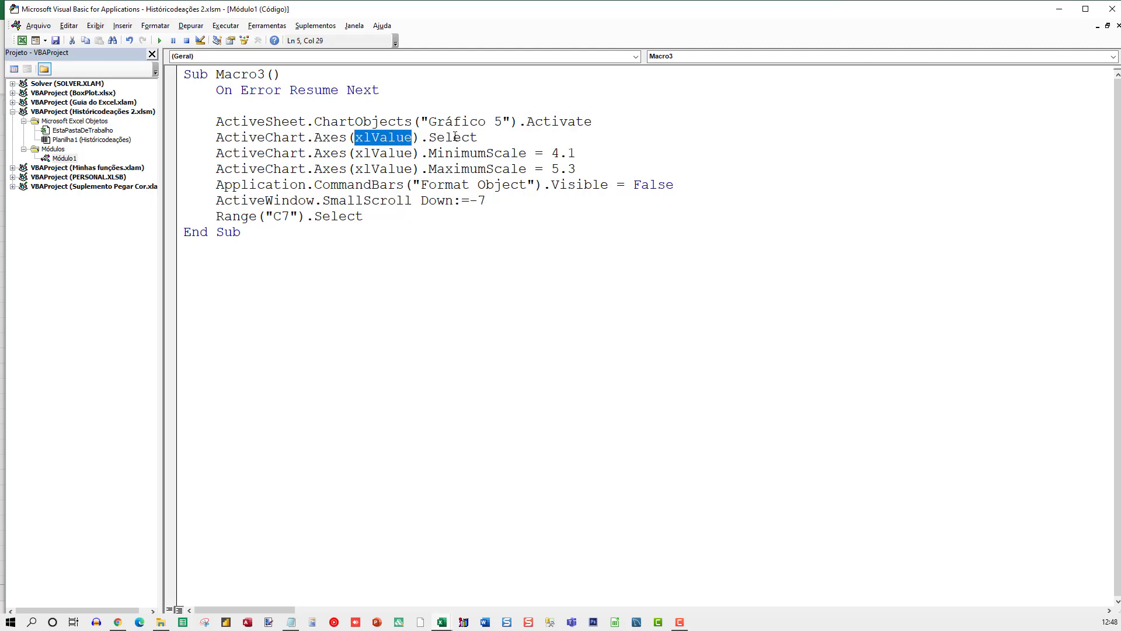
double_click(455, 136)
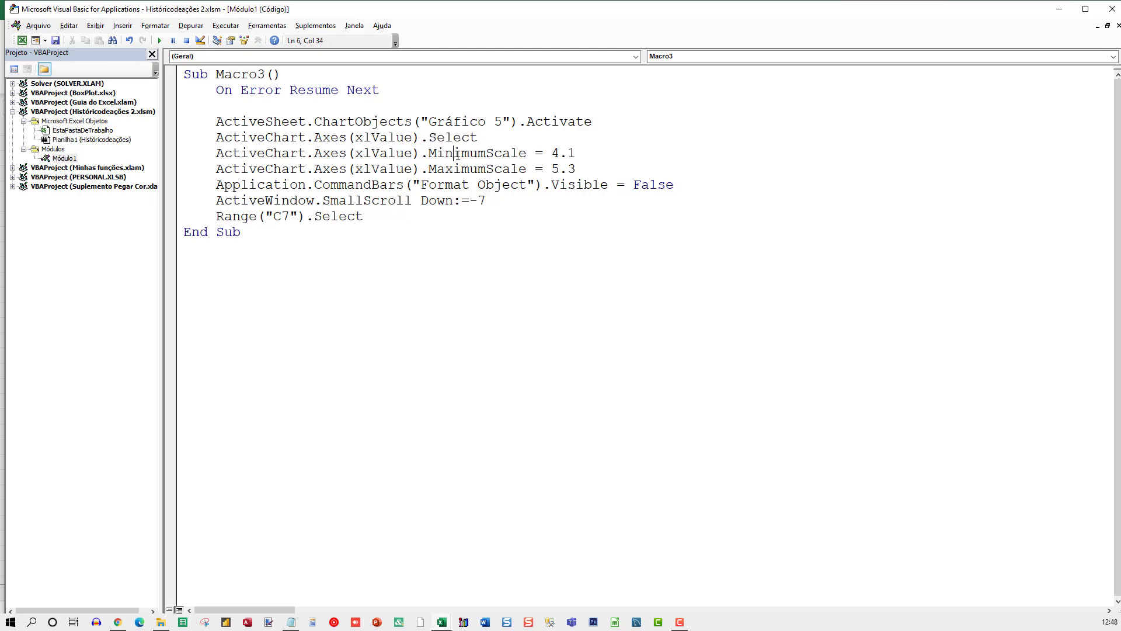
double_click(465, 154)
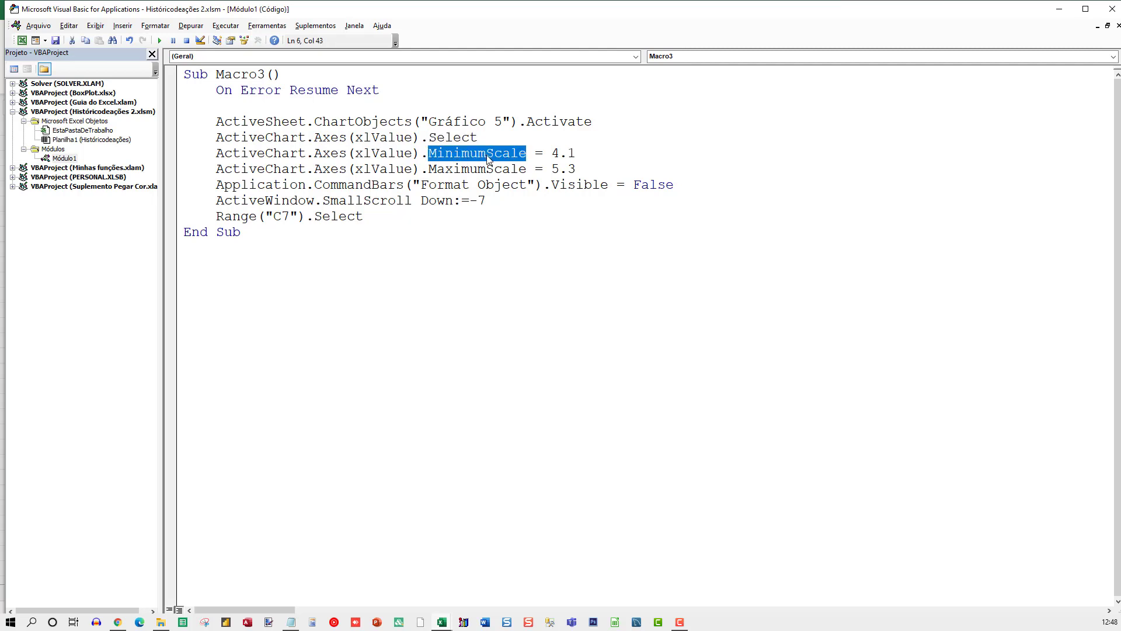
Delete the Application.CommandBars and ActiveWindow.SmallScroll lines below the MaximumScale statement in Macro3
double_click(456, 169)
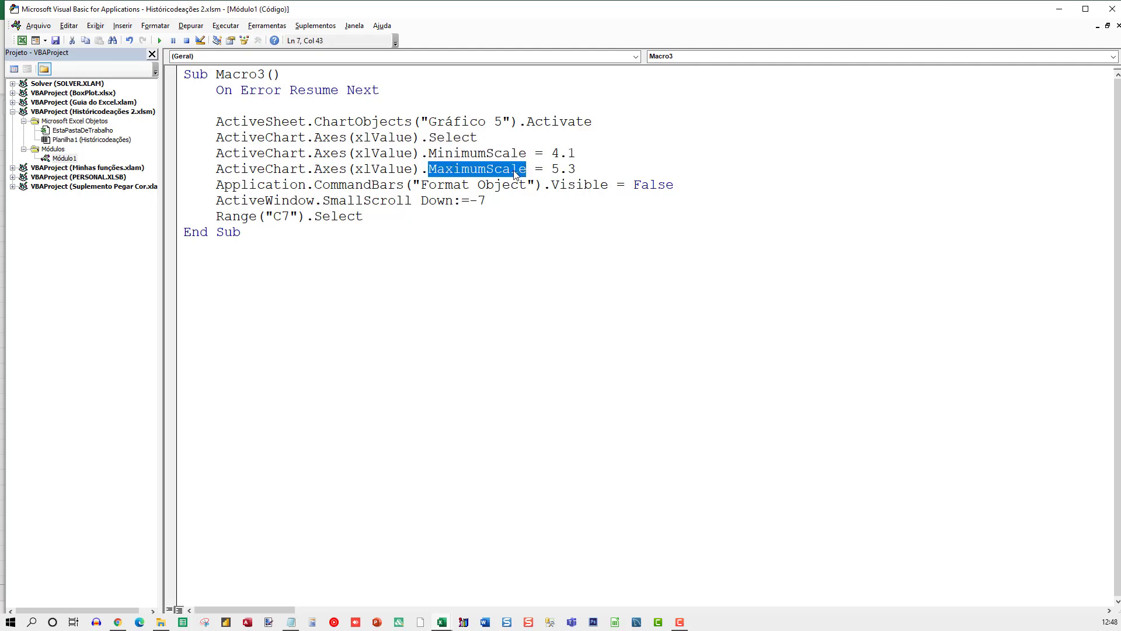
left_click(533, 185)
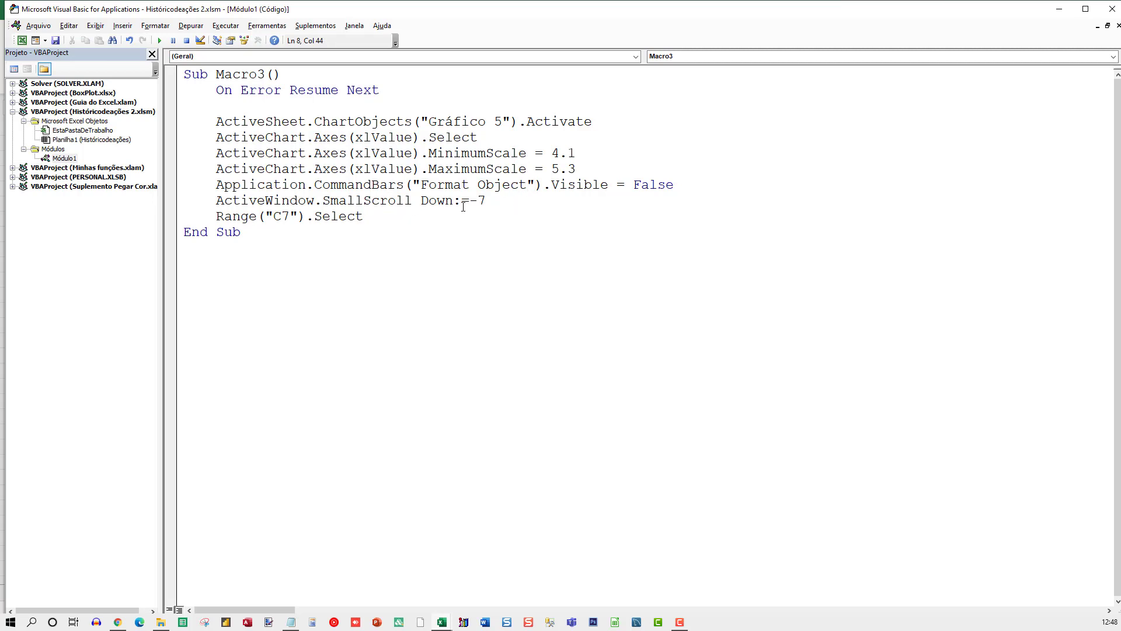
left_click_drag(505, 200, 157, 178)
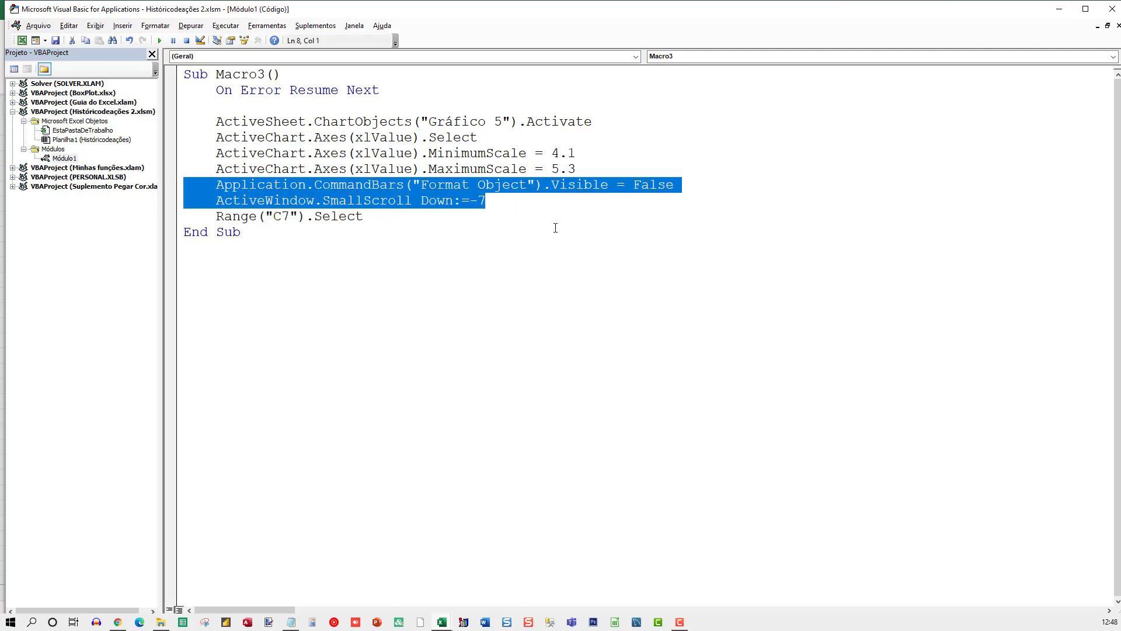
key("Delete")
key("BackSpace")
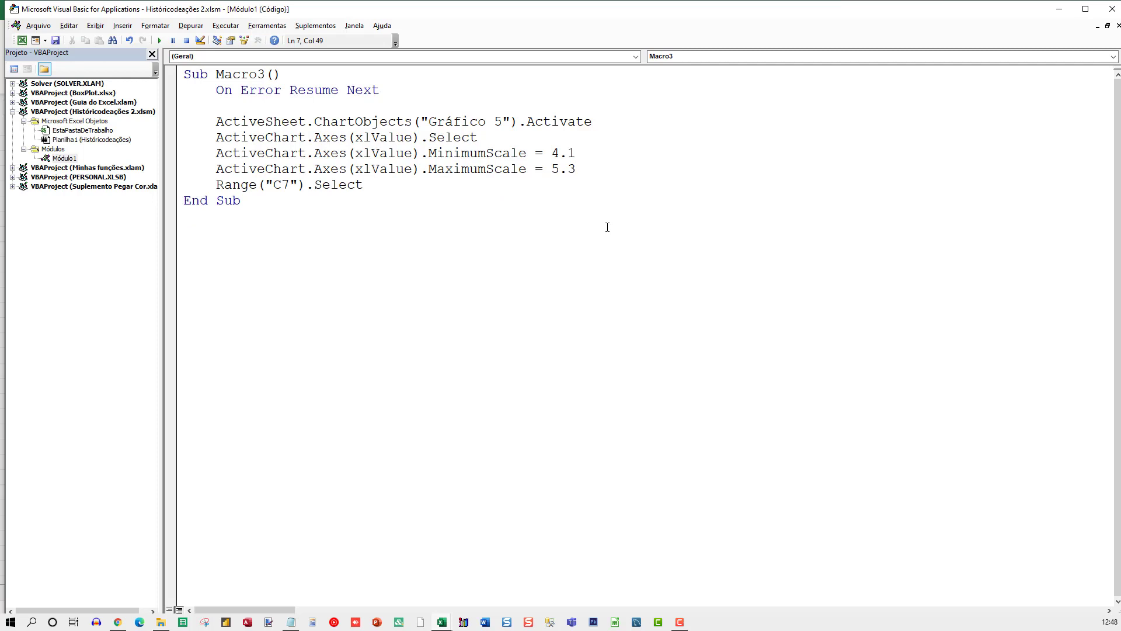
Check the second chart's value axis on the worksheet and delete the ActiveChart.Axes(xlValue).Select line from Macro3
left_click_drag(594, 167, 425, 155)
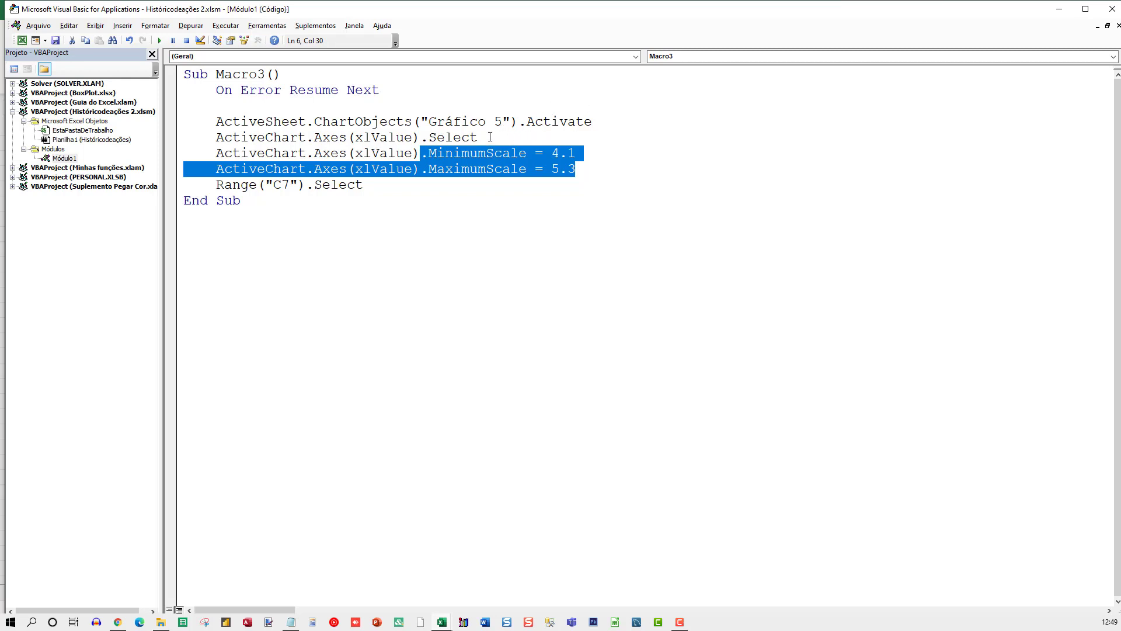
left_click(564, 129)
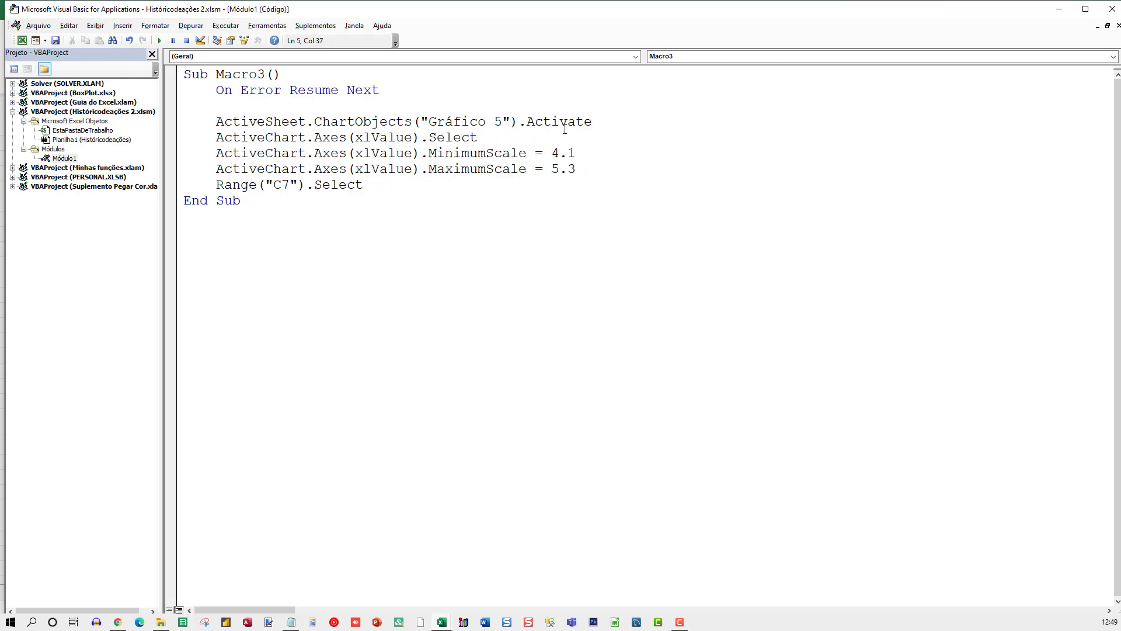
key("alt+F11")
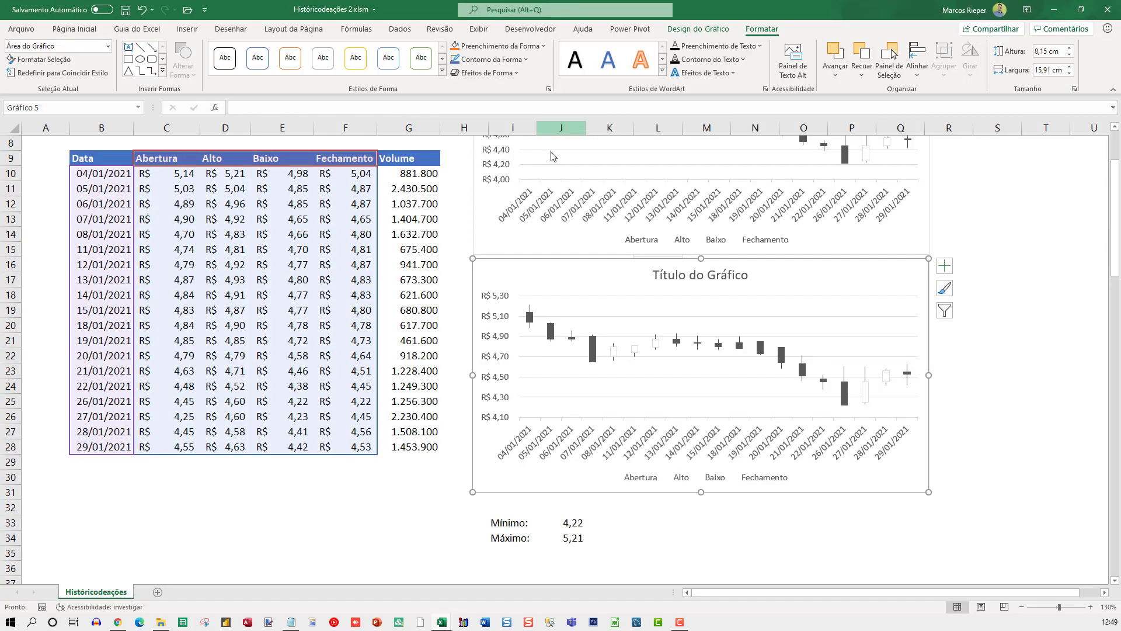
left_click(492, 325)
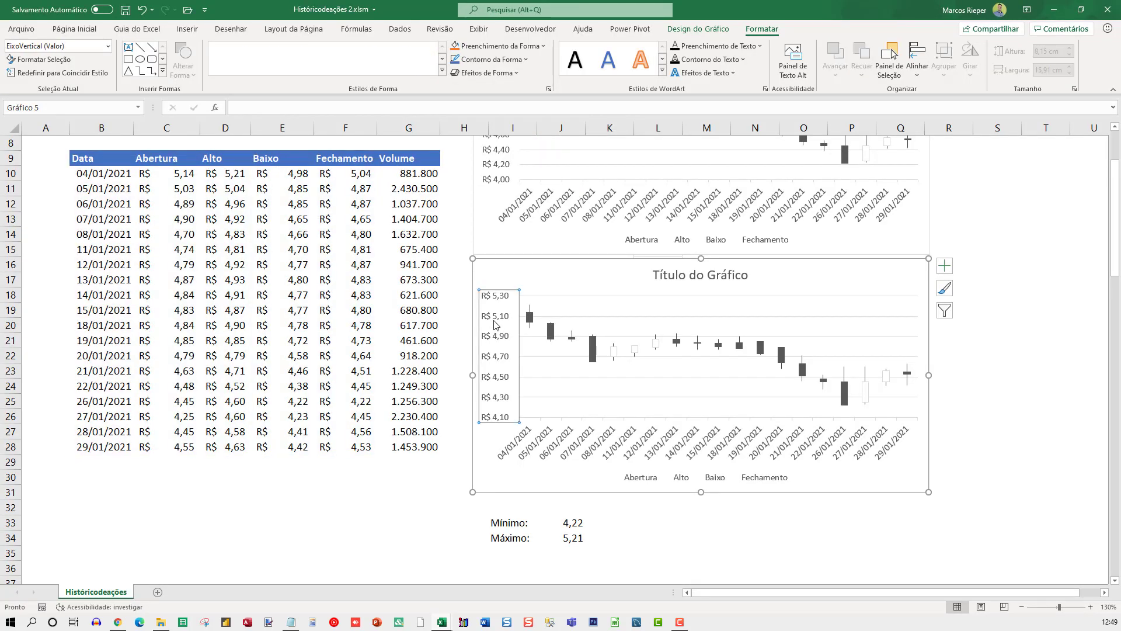
left_click(446, 283)
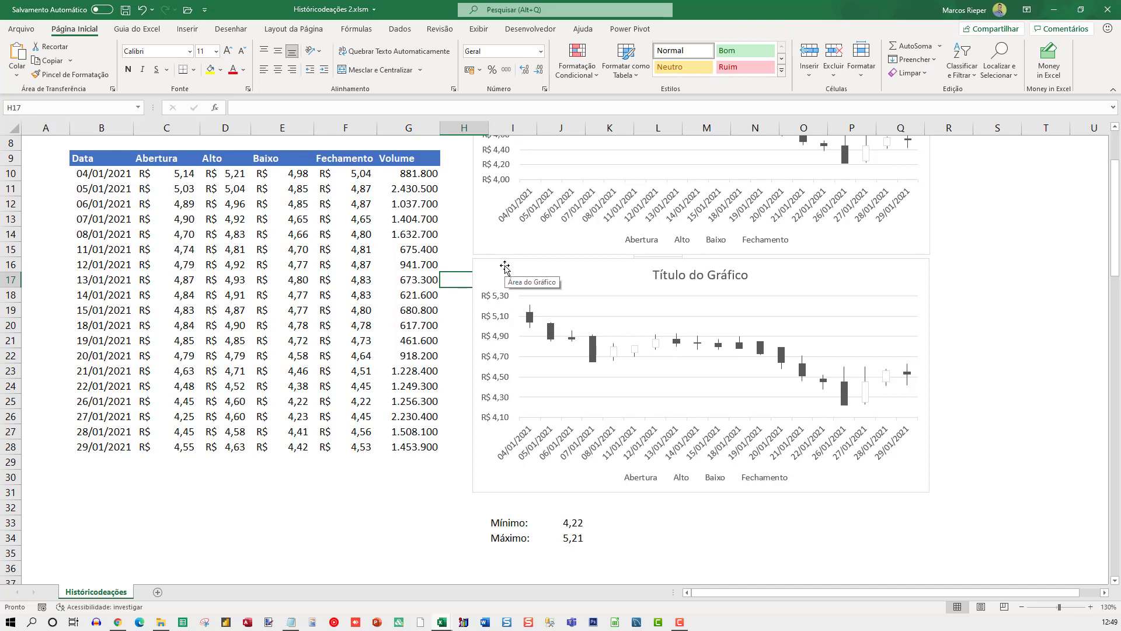
key("alt+F11")
key("shift+Home")
key("BackSpace")
key("BackSpace")
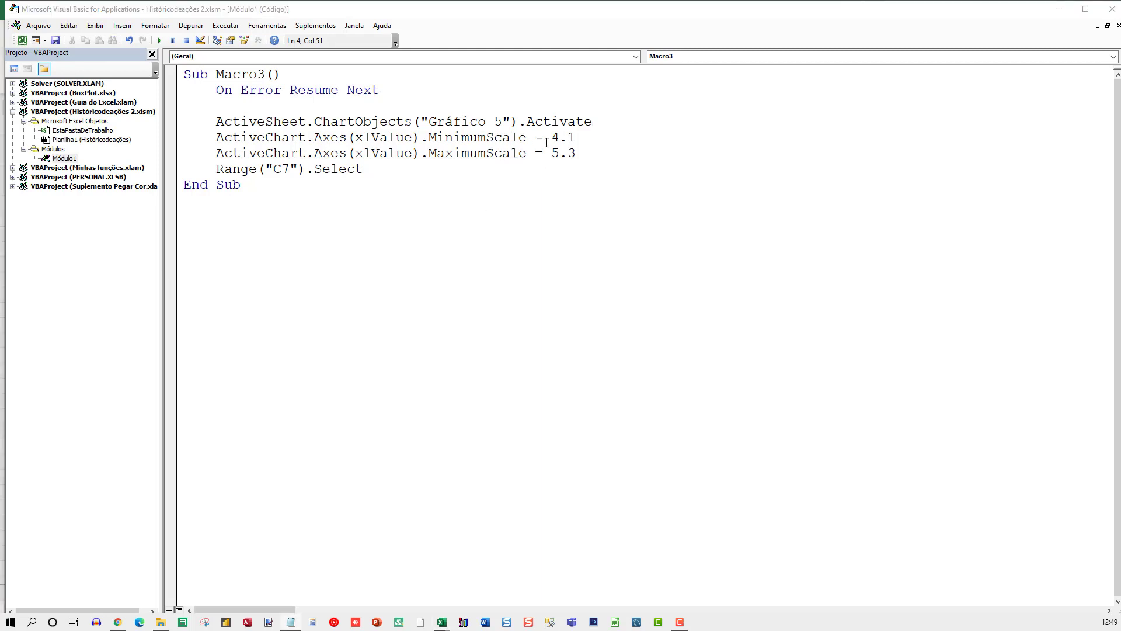
Return to the worksheet and name the Mínimo result cell J33 as minimo
left_click_drag(552, 138, 577, 153)
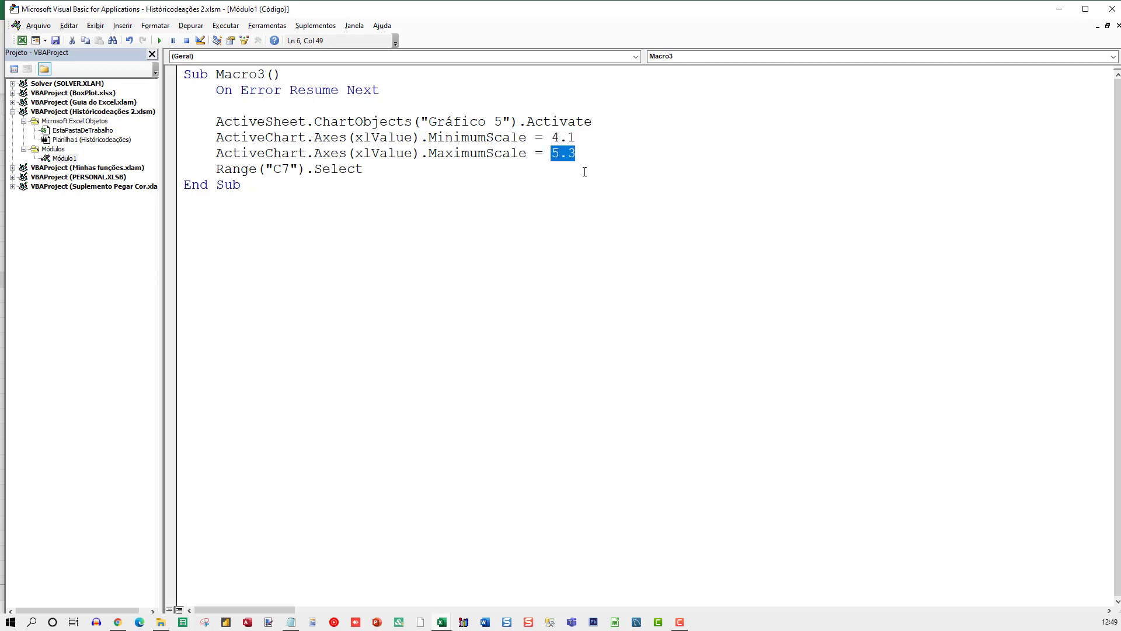
key("alt+F11")
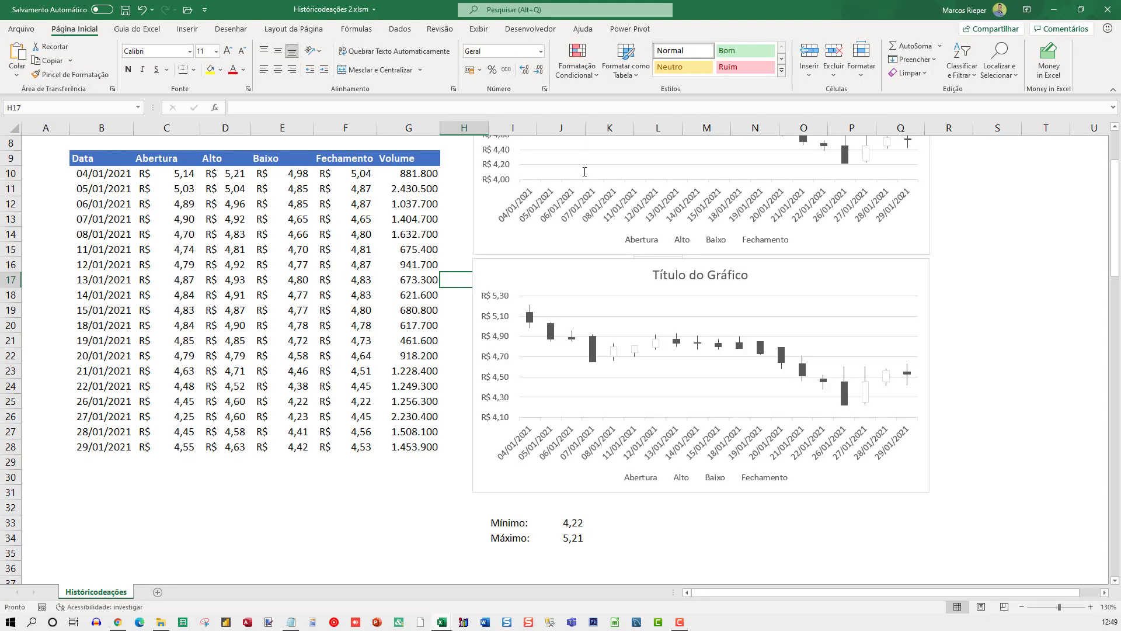
left_click(575, 523)
left_click(570, 536)
left_click(561, 520)
left_click(81, 108)
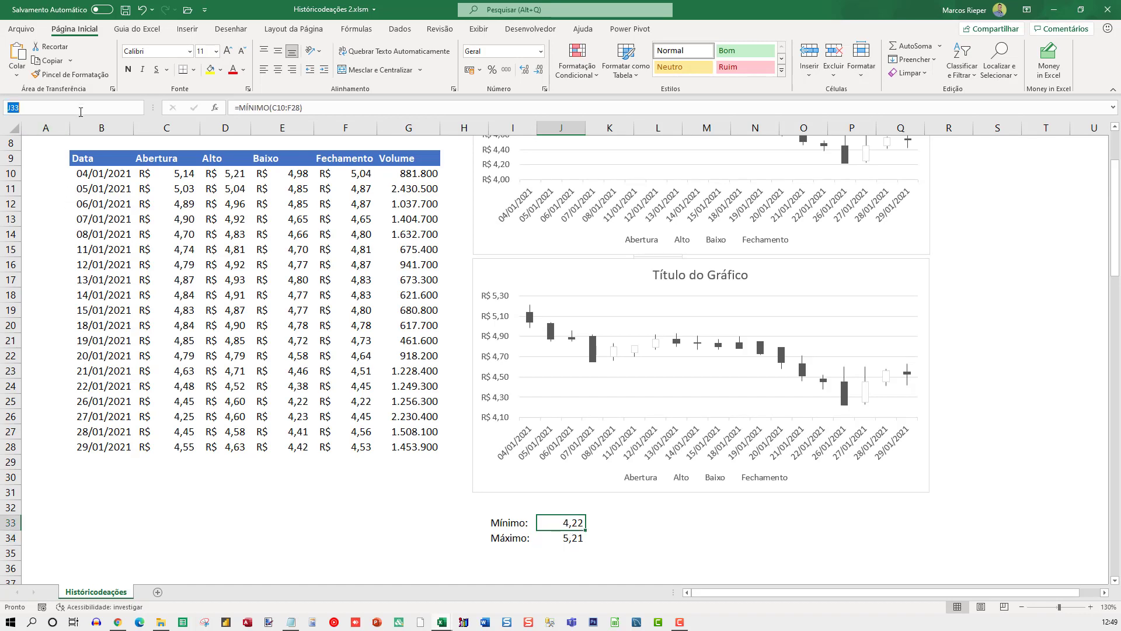
type("minimo")
key("Return")
Name the Máximo result cell J34 as maximo and check both named cells
left_click(569, 537)
left_click(110, 108)
type("maximo")
key("Return")
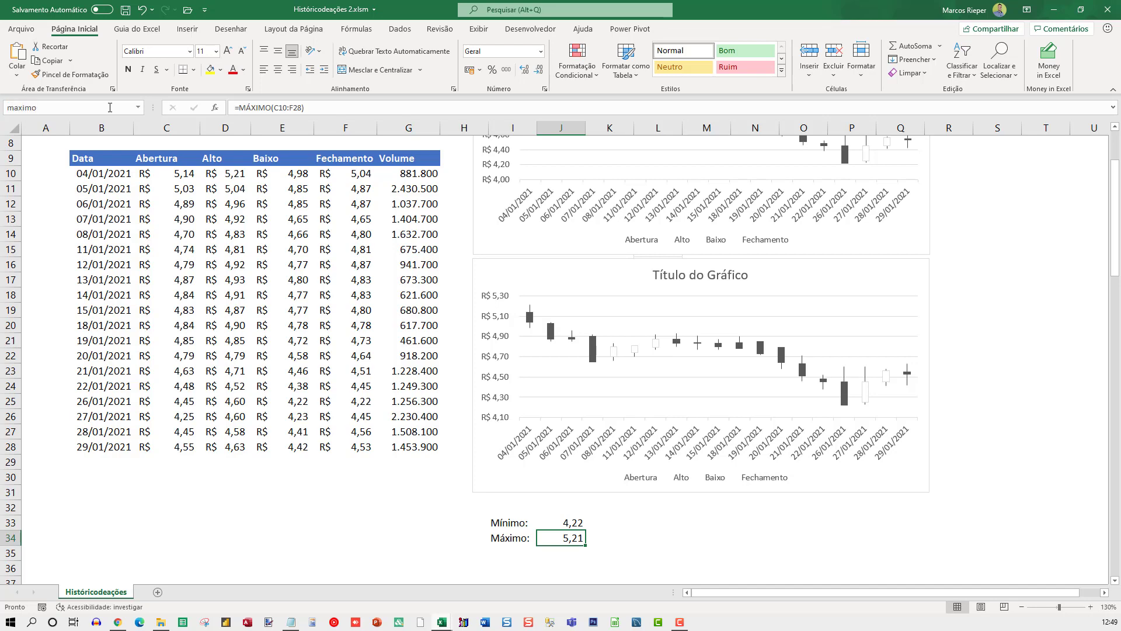
left_click(571, 522)
left_click(562, 537)
In the Macro3 code, replace the fixed MinimumScale value with ActiveSheet.Range("minimo").Value * 0.98 and review the expression
key("alt+F11")
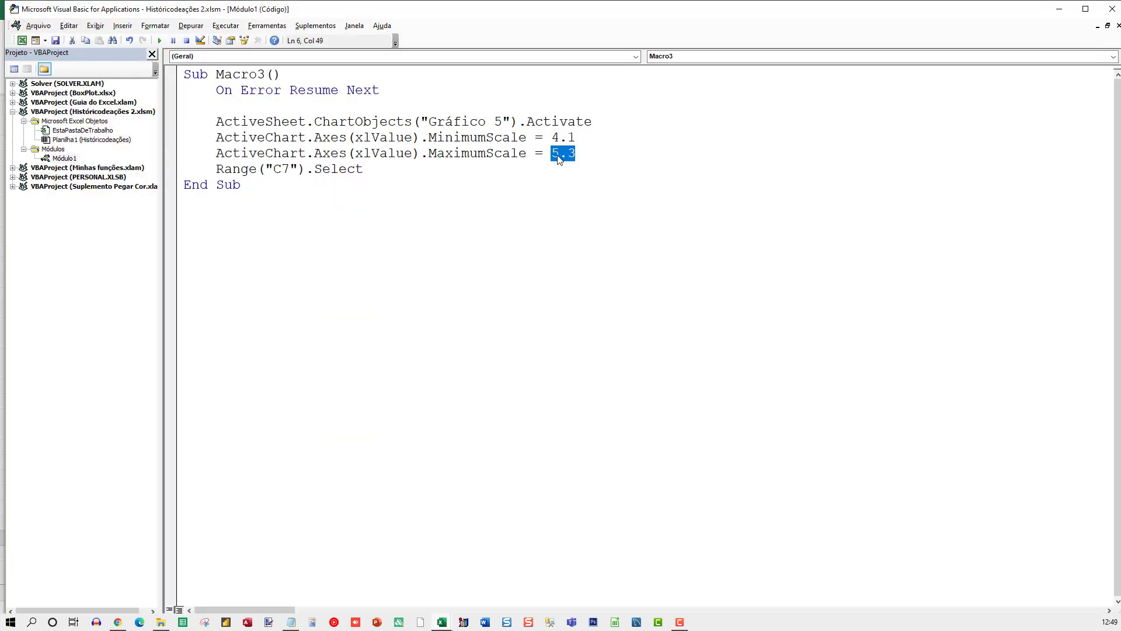
left_click_drag(551, 137, 576, 138)
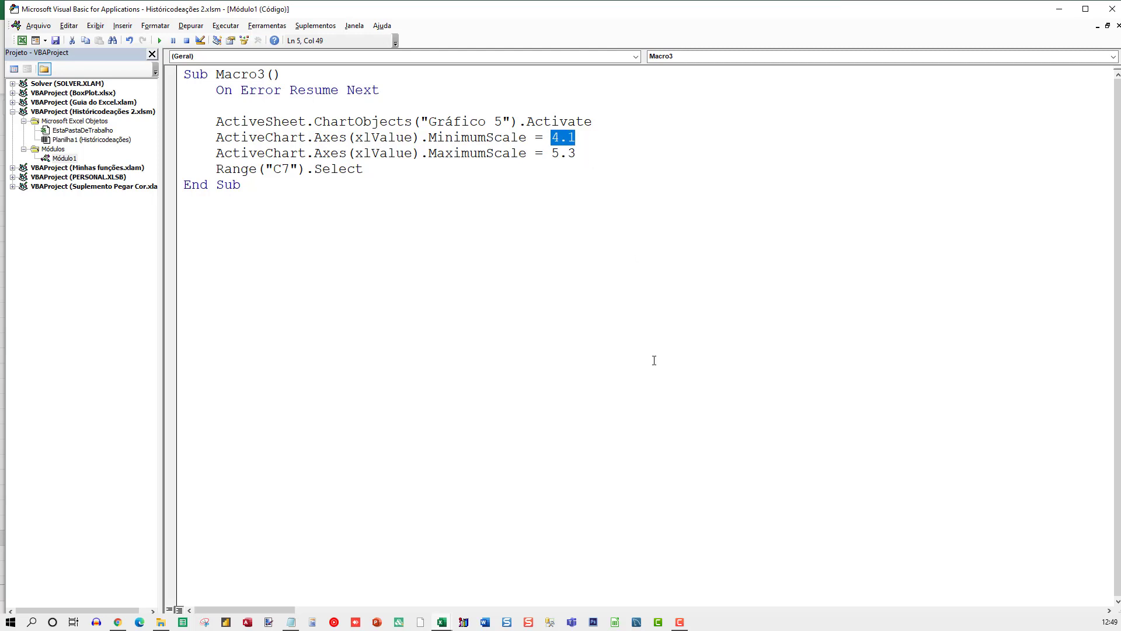
type("Activesheet")
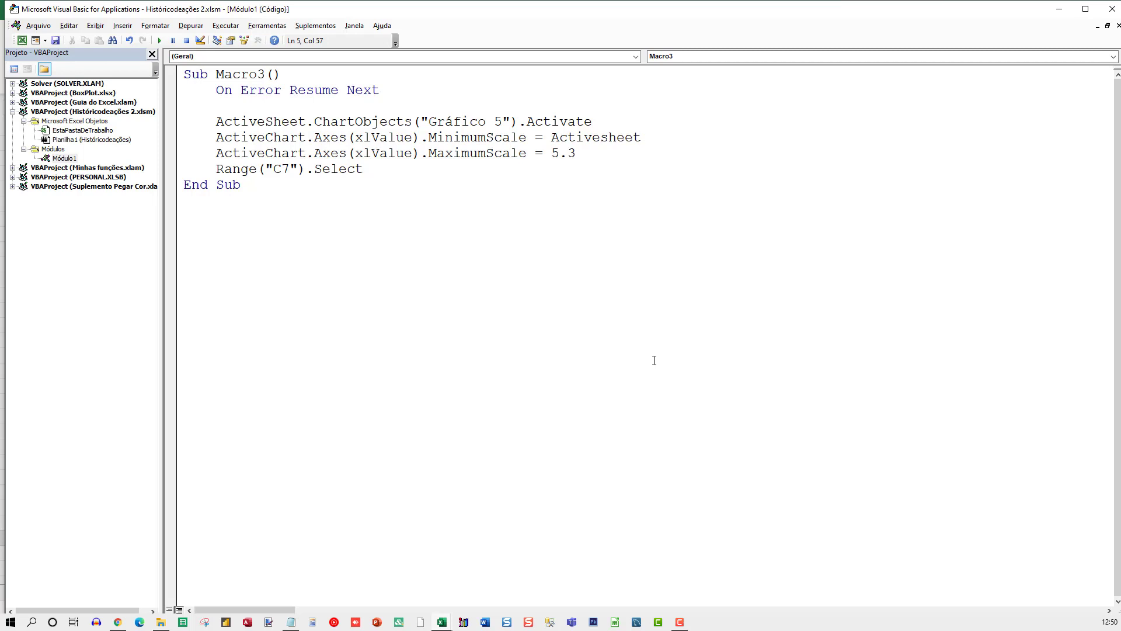
type(".Range")
type("(\"\")")
key("Left")
type("\"\"")
type("minimo")
type(".Value * 0,")
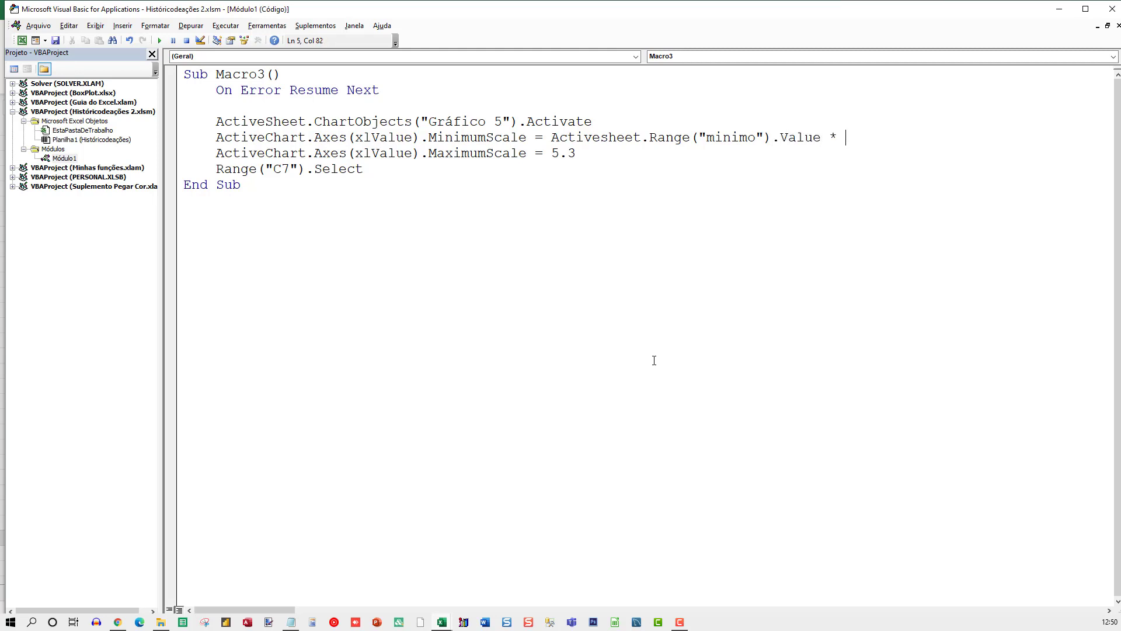
key("BackSpace")
type(".98")
left_click(590, 154)
double_click(592, 140)
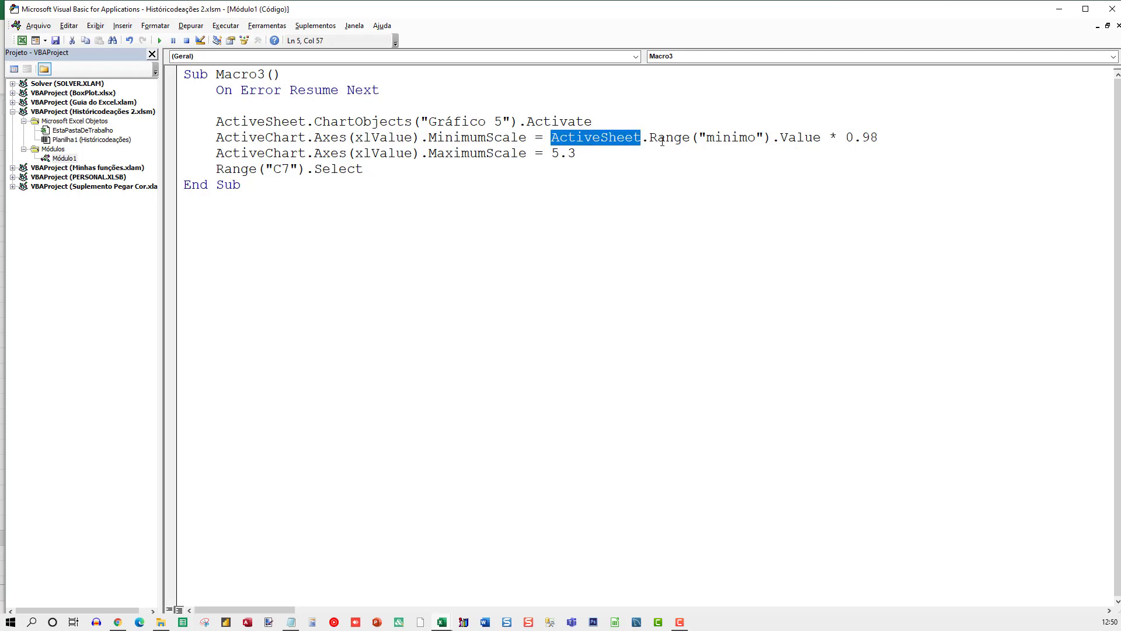
double_click(719, 137)
double_click(800, 137)
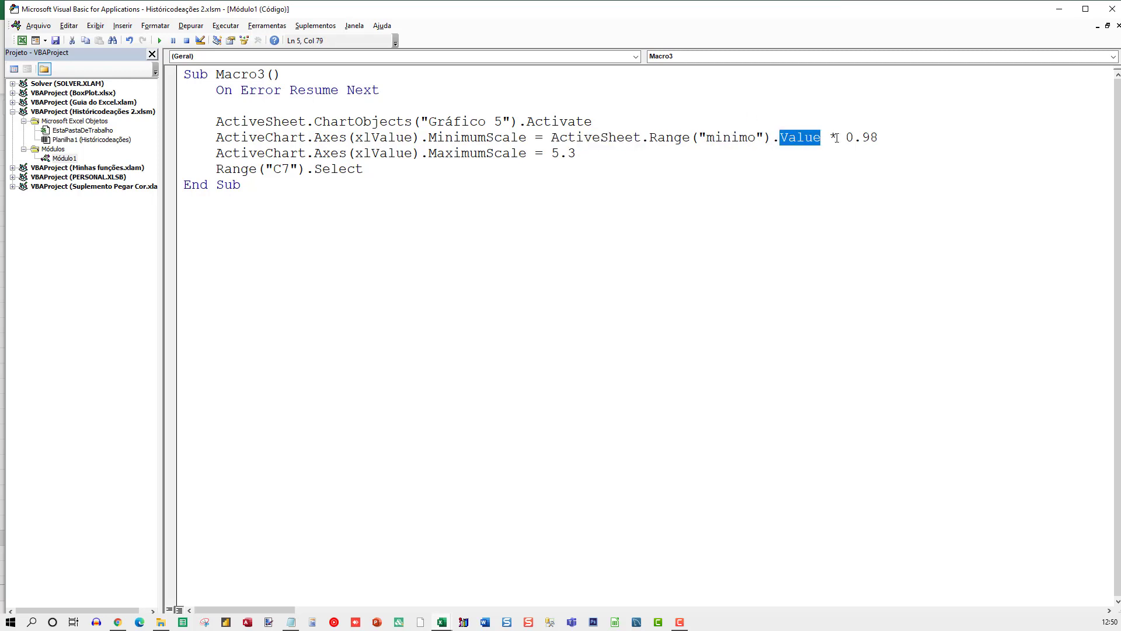
left_click_drag(880, 137, 846, 137)
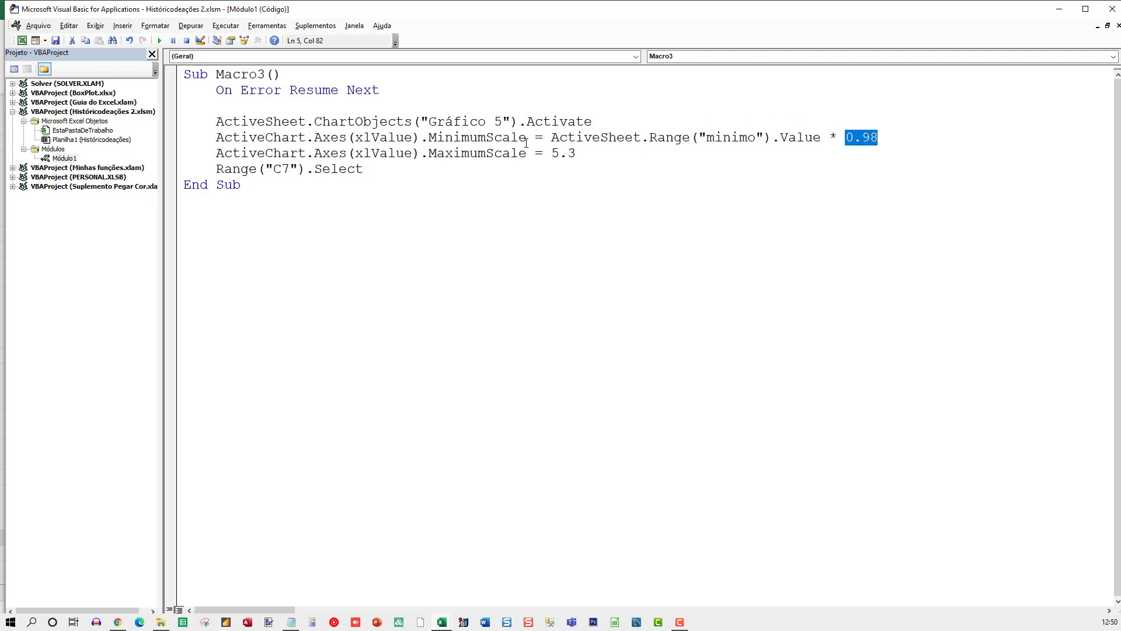
Replace the fixed MaximumScale value with ActiveSheet.Range("maximo").Value * 1.02
left_click(578, 153)
left_click_drag(577, 153, 551, 154)
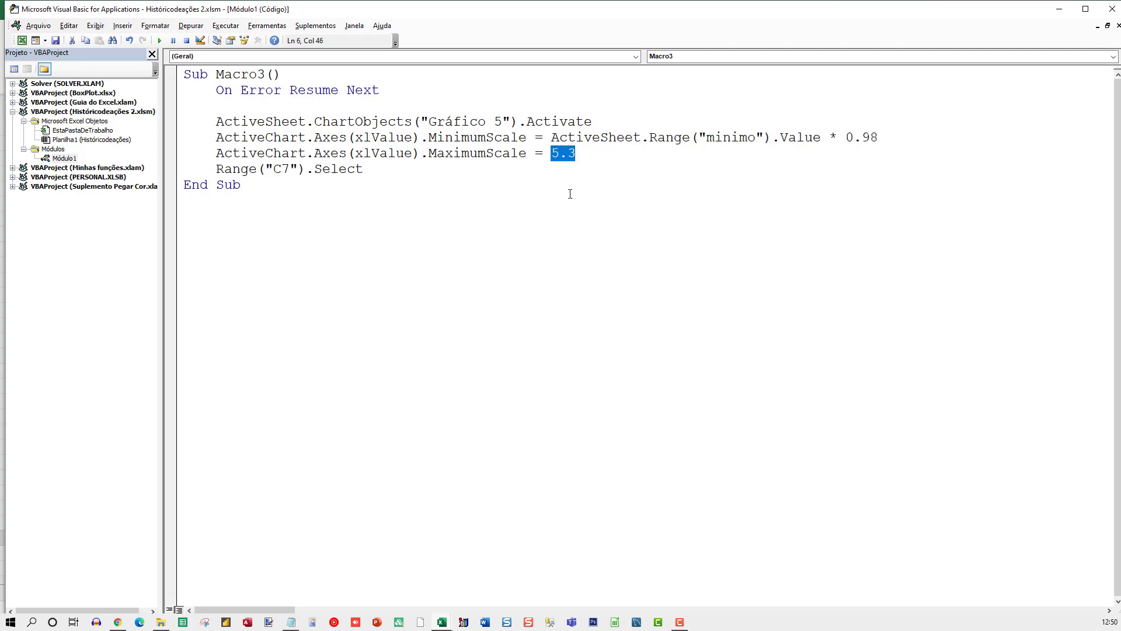
type("Activesheet.")
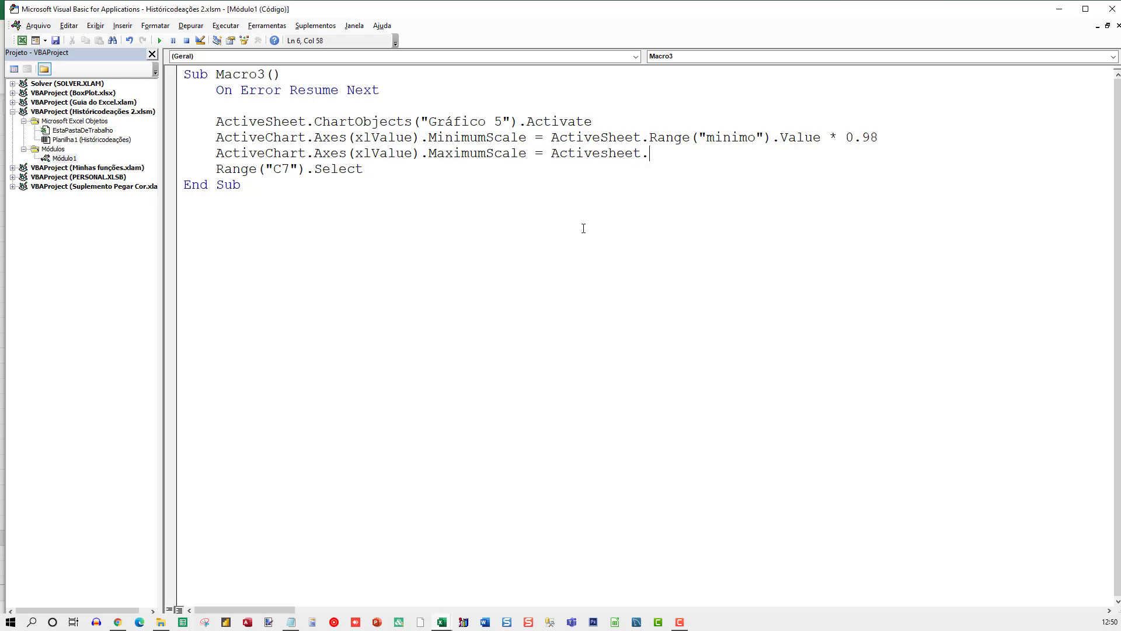
type("range(\"\")")
key("Left")
type("\"\"")
key("Left")
type("maximo\")")
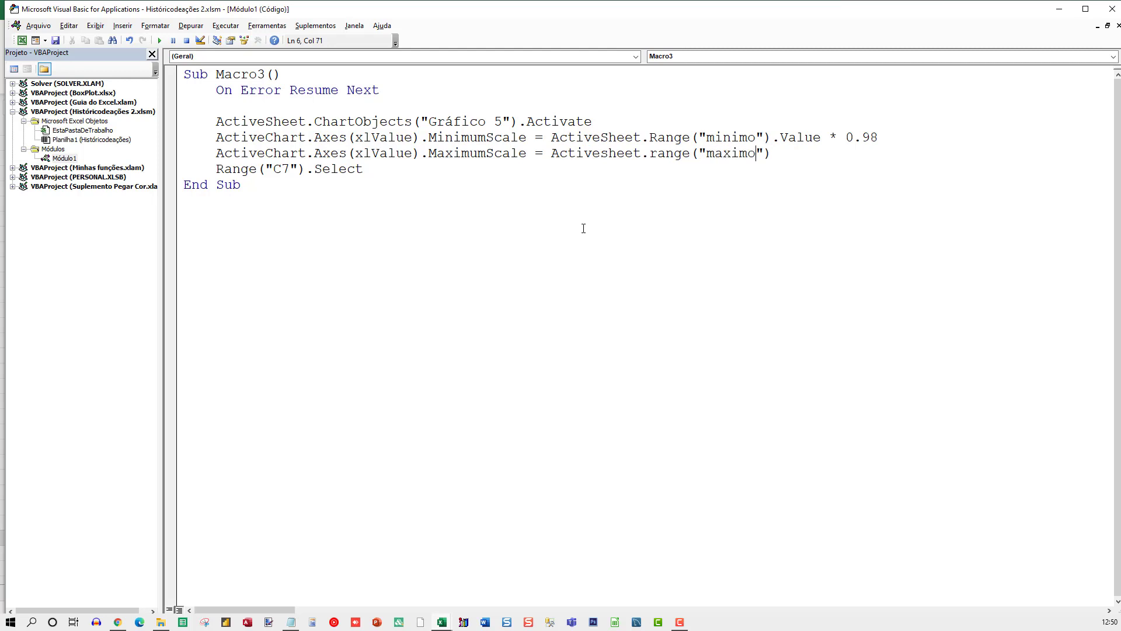
type(".Value * 1.02")
left_click(347, 170)
Rename the Macro3 procedure to lsAtualizarEixo
double_click(249, 74)
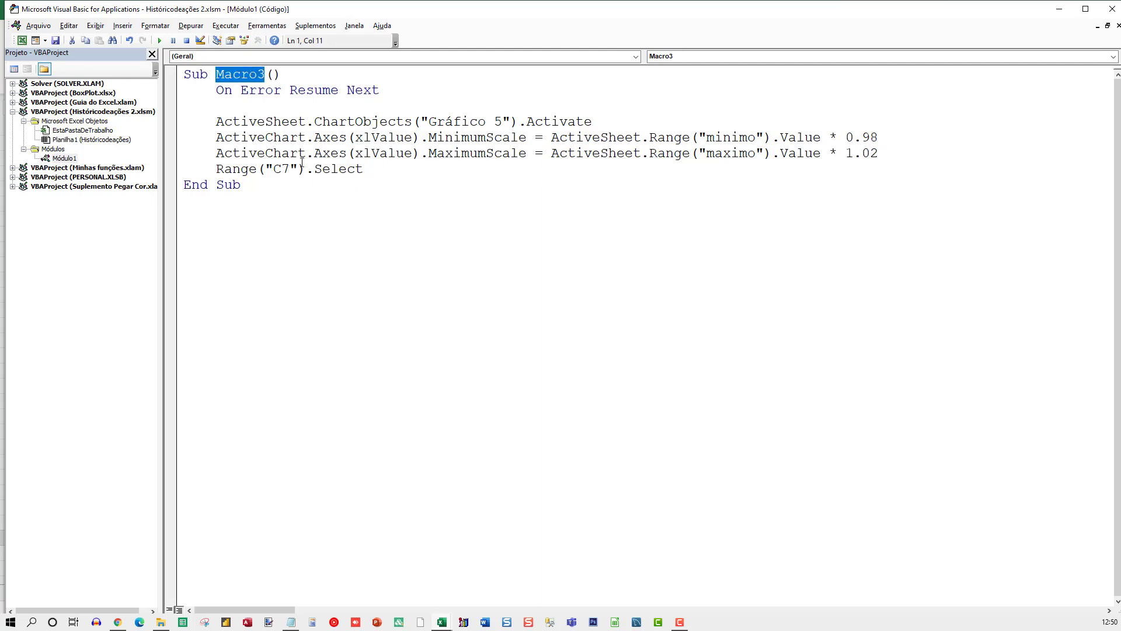
type("lsatualizar")
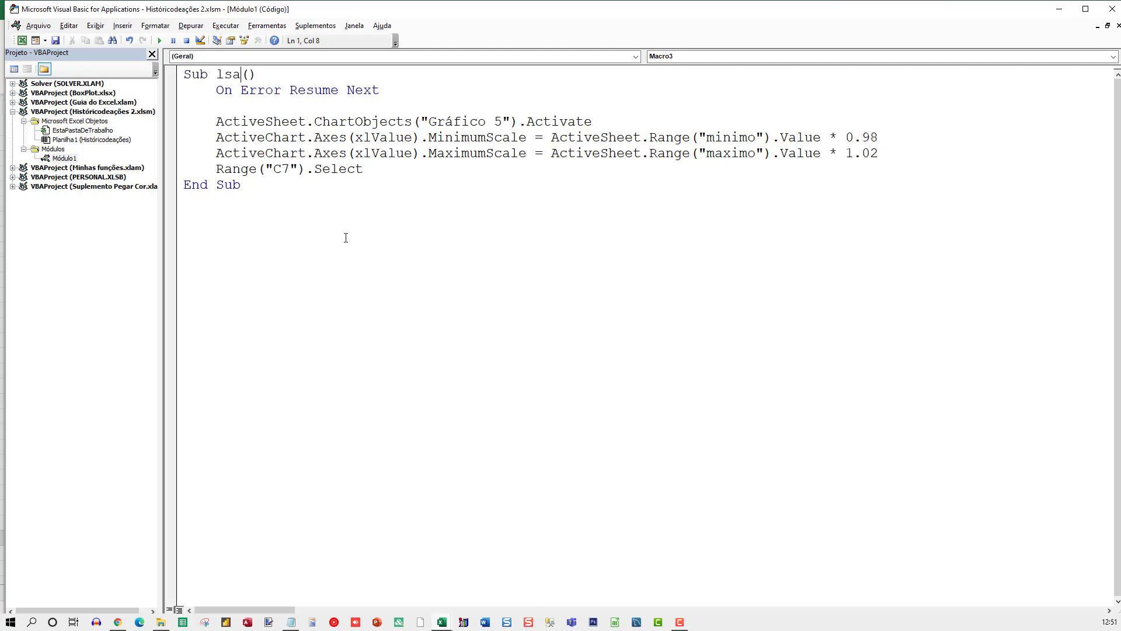
type("Eixo")
key("Home")
key("Delete")
type("A")
left_click(388, 139)
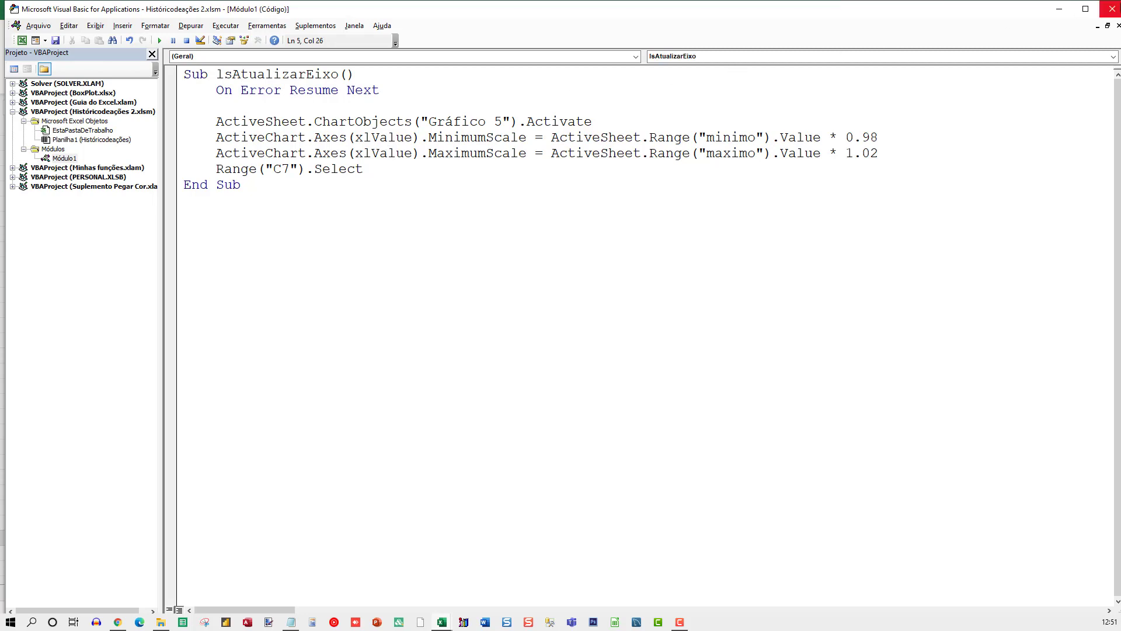
Close the code editor, insert a form control button above the date range in columns F–G, and assign it the lsAtualizarEixo macro
left_click(1111, 8)
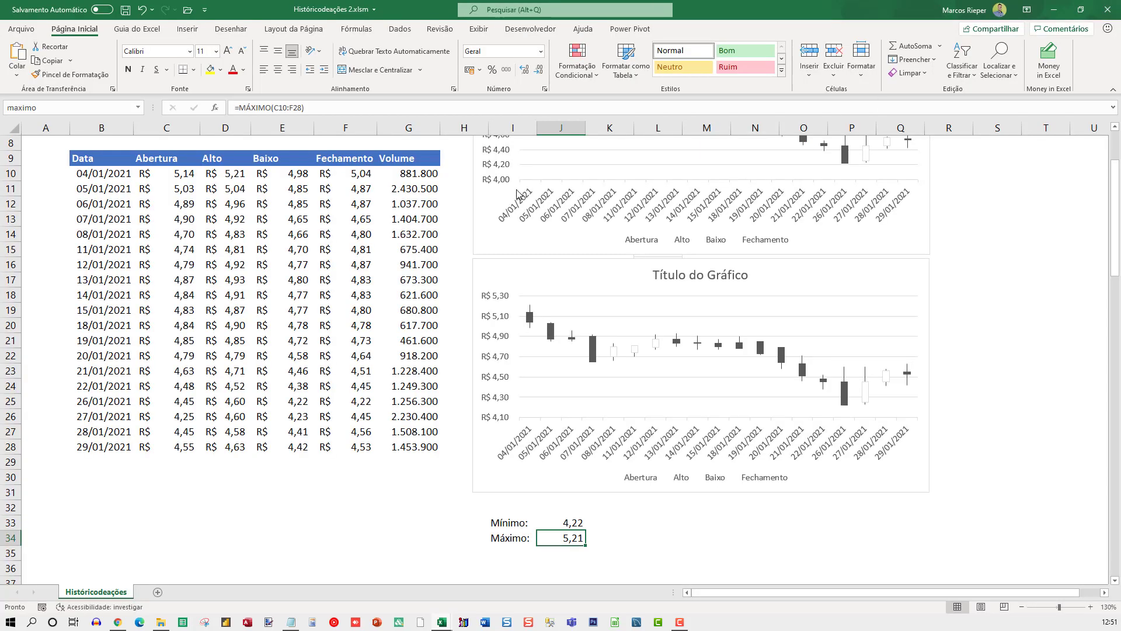
scroll(518, 206, "up", 3)
left_click(362, 176)
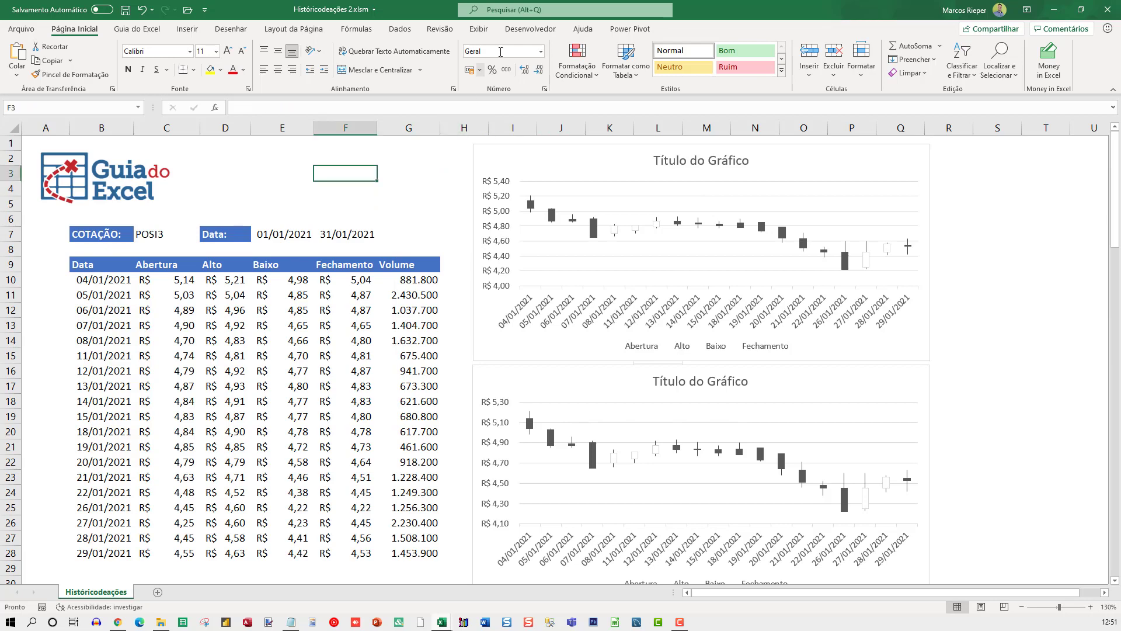
left_click(530, 28)
left_click(318, 73)
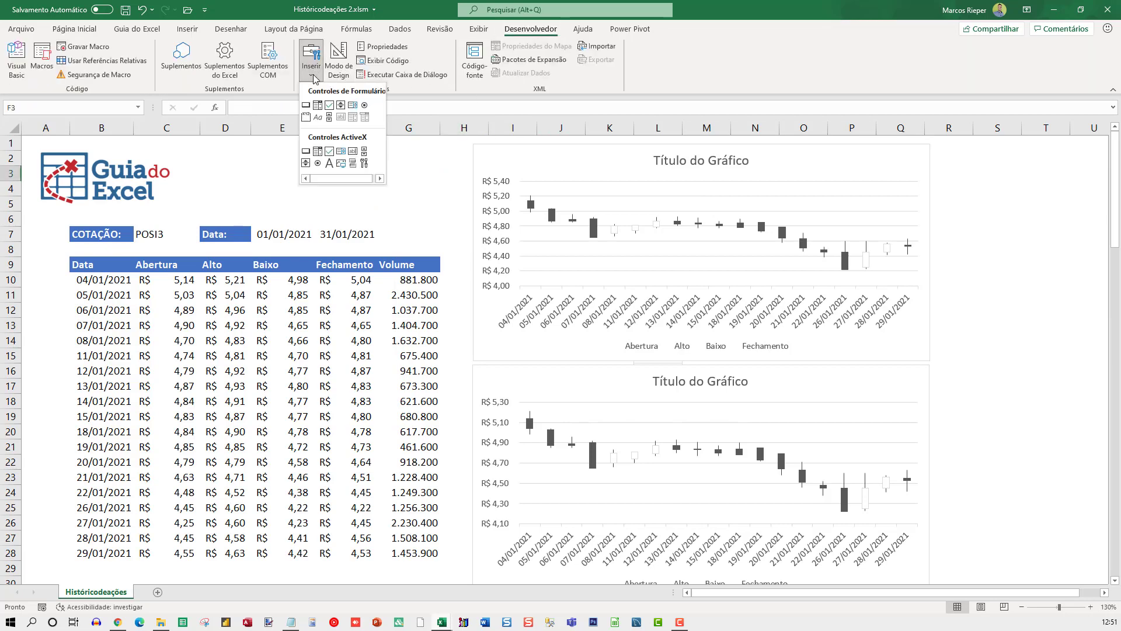
left_click(305, 105)
left_click_drag(336, 187, 418, 219)
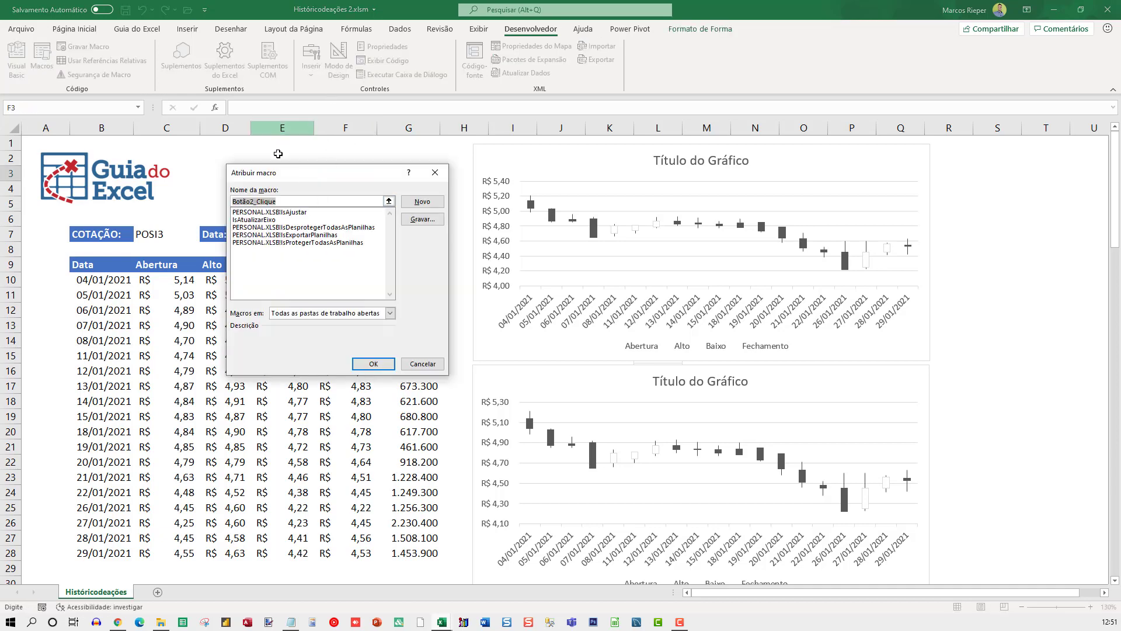
left_click(274, 222)
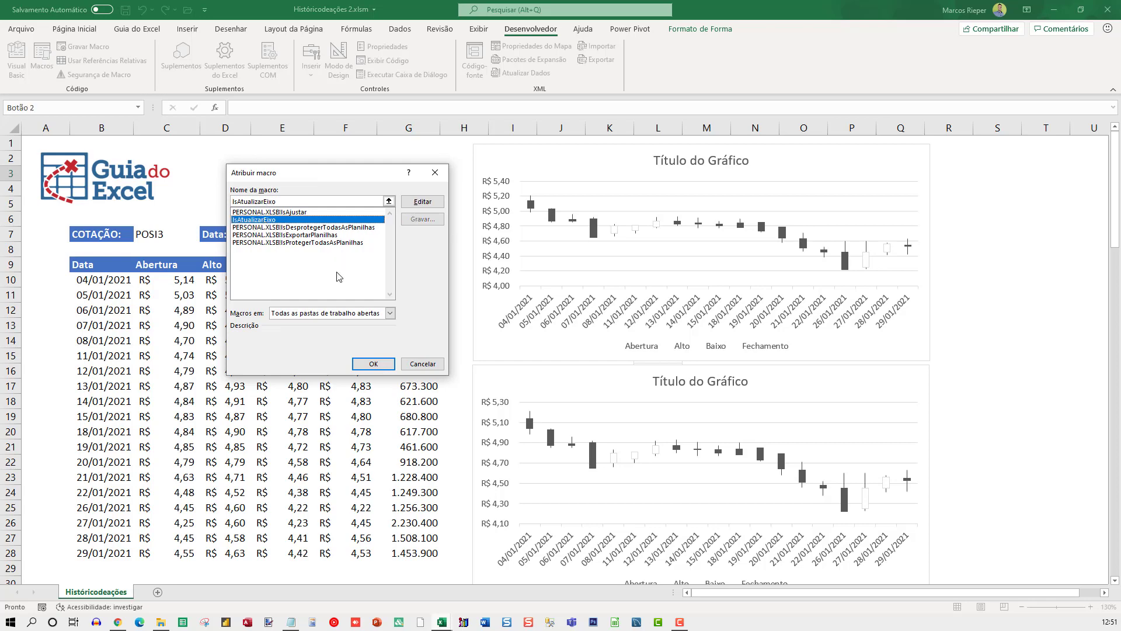
left_click(369, 364)
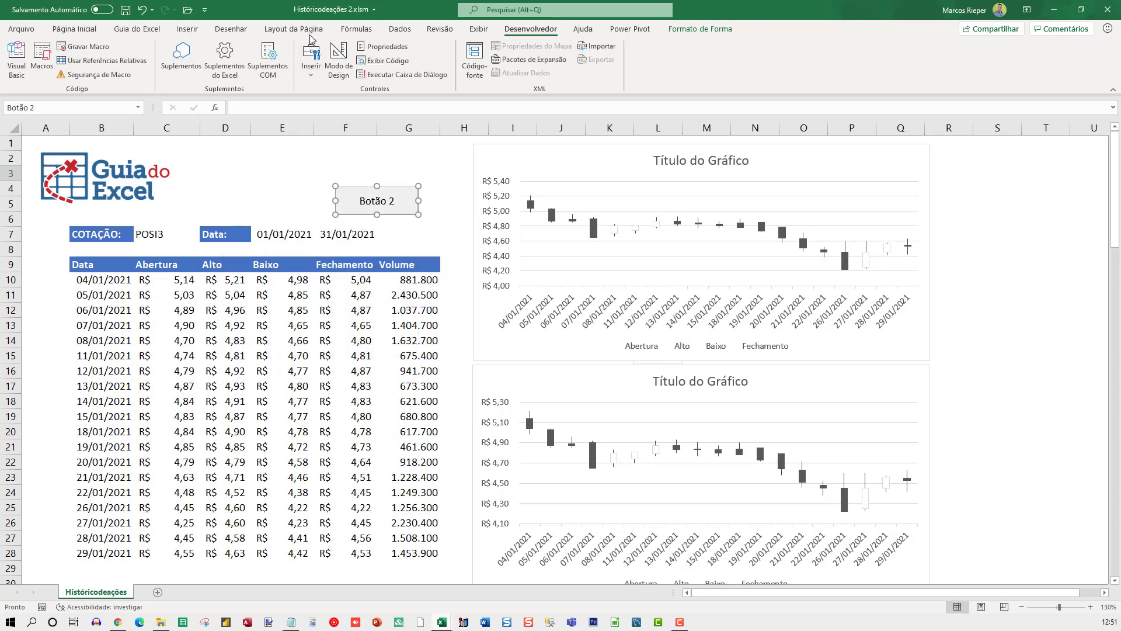
Label the form button above the date range "Atualizar eixo"
left_click(312, 71)
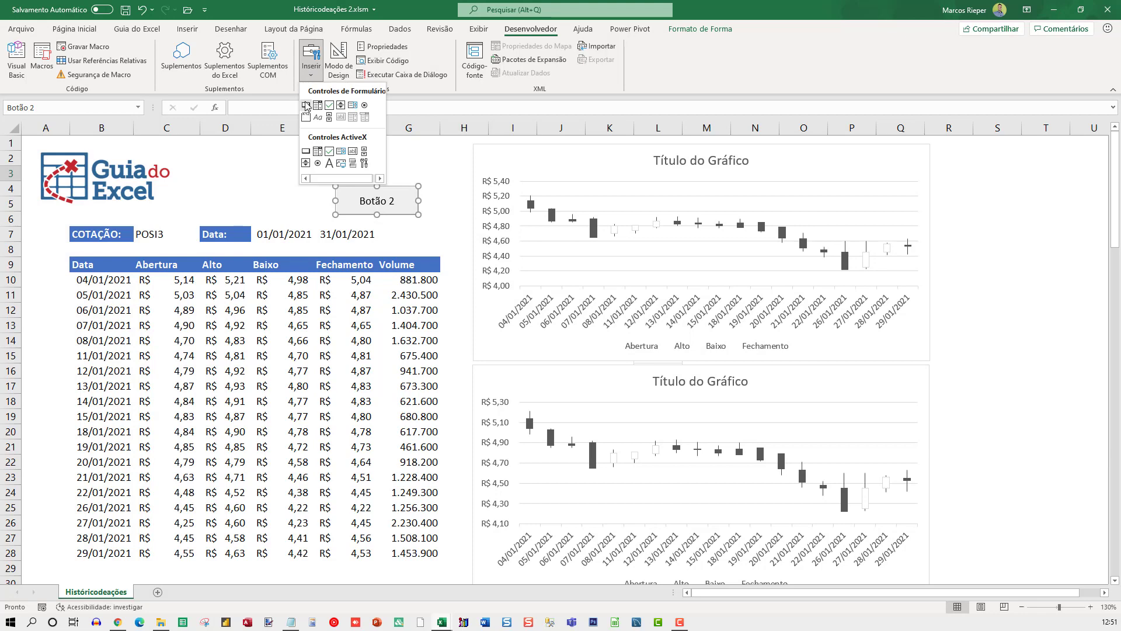
left_click(384, 191)
left_click(358, 202)
key("ctrl+a")
type("Atuali")
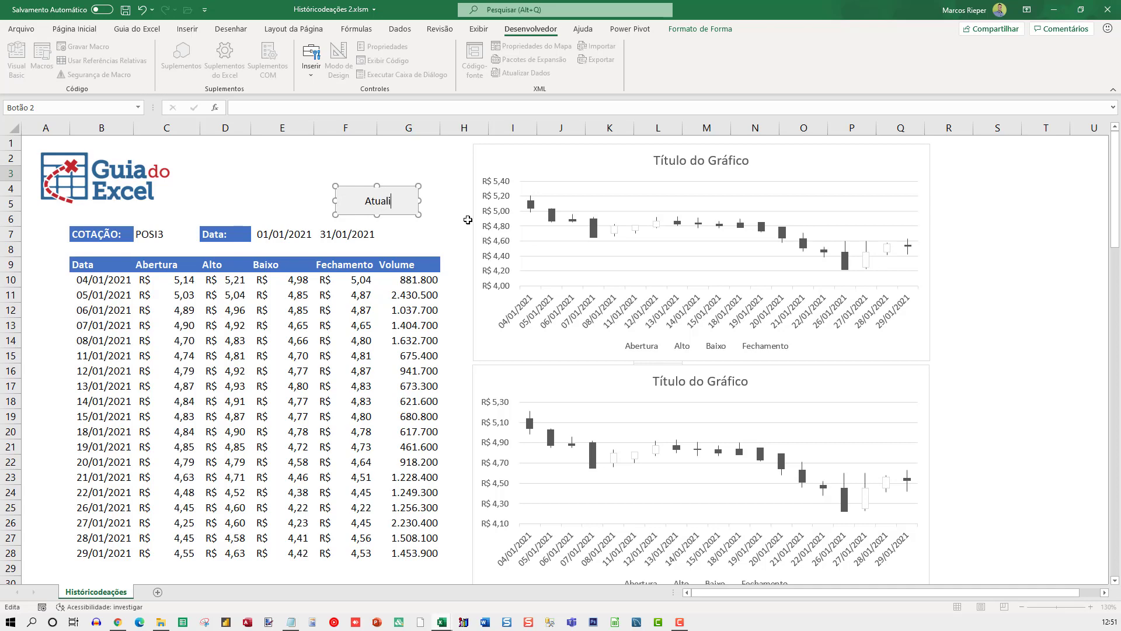
type("zar eixo")
left_click(279, 205)
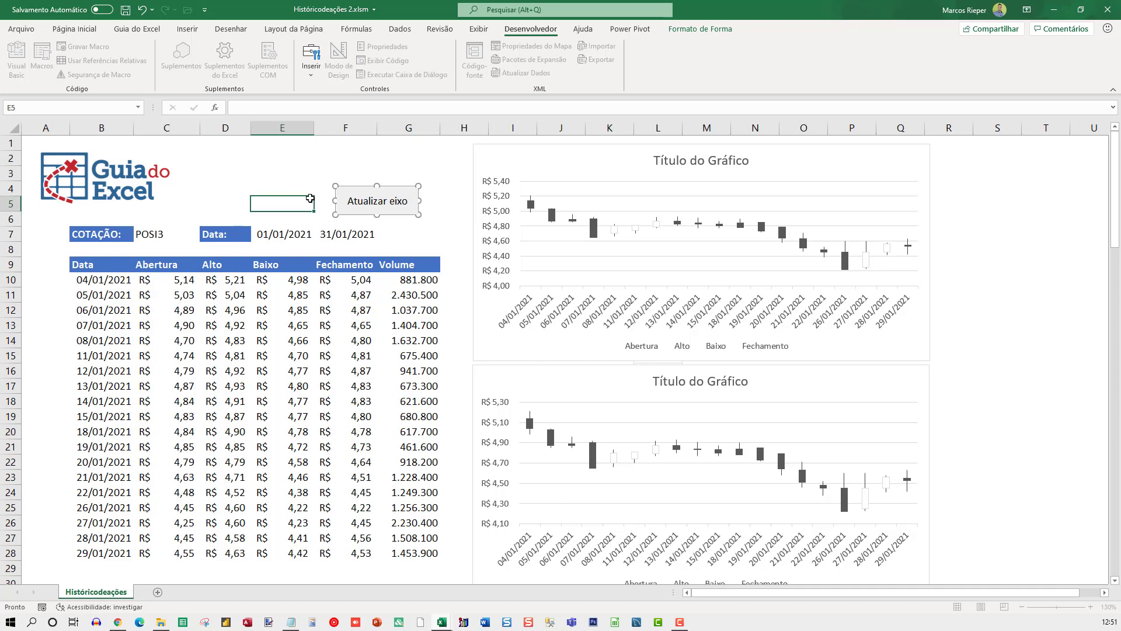
Run the axis update for POSI3 and compare the lower chart's vertical axis with the Mínimo and Máximo cells and the upper chart
left_click(361, 215)
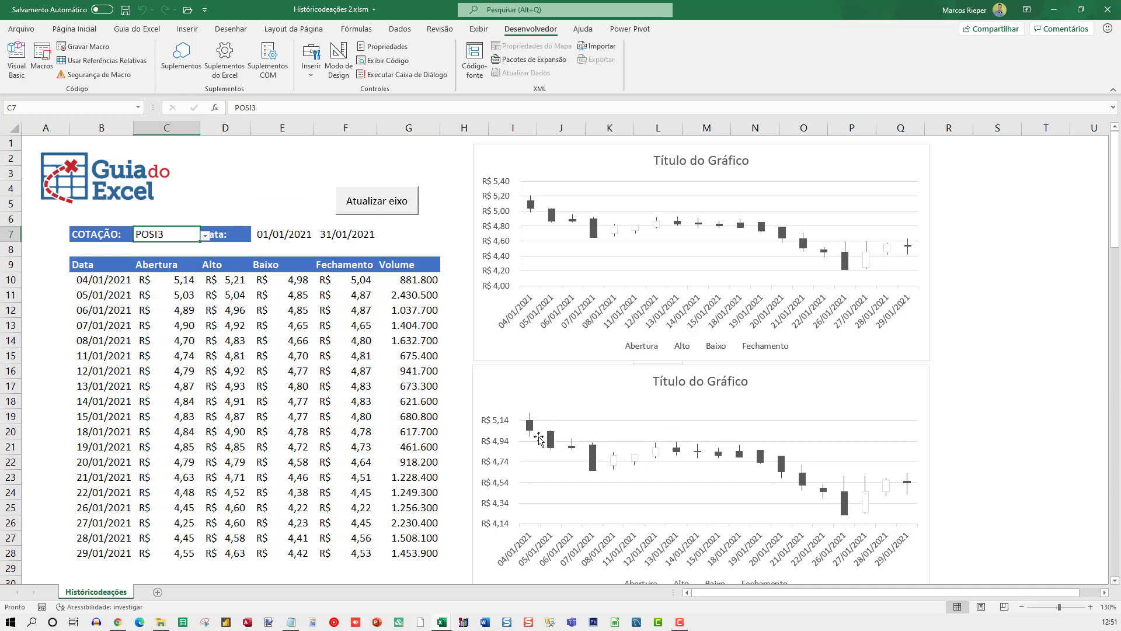
scroll(660, 453, "down", 2)
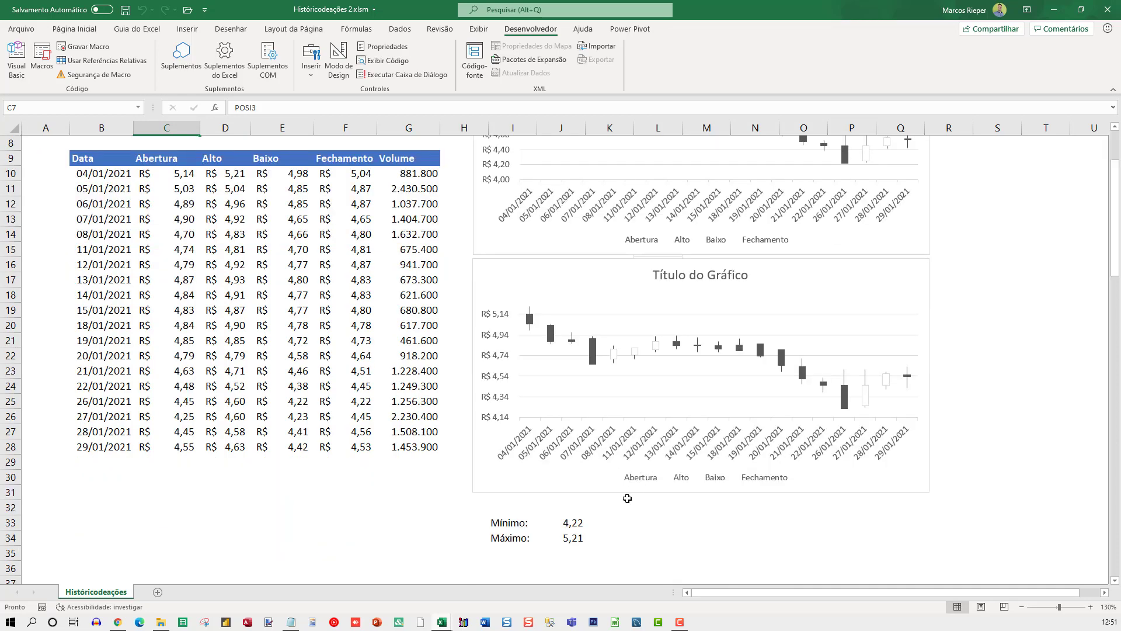
scroll(634, 494, "up", 2)
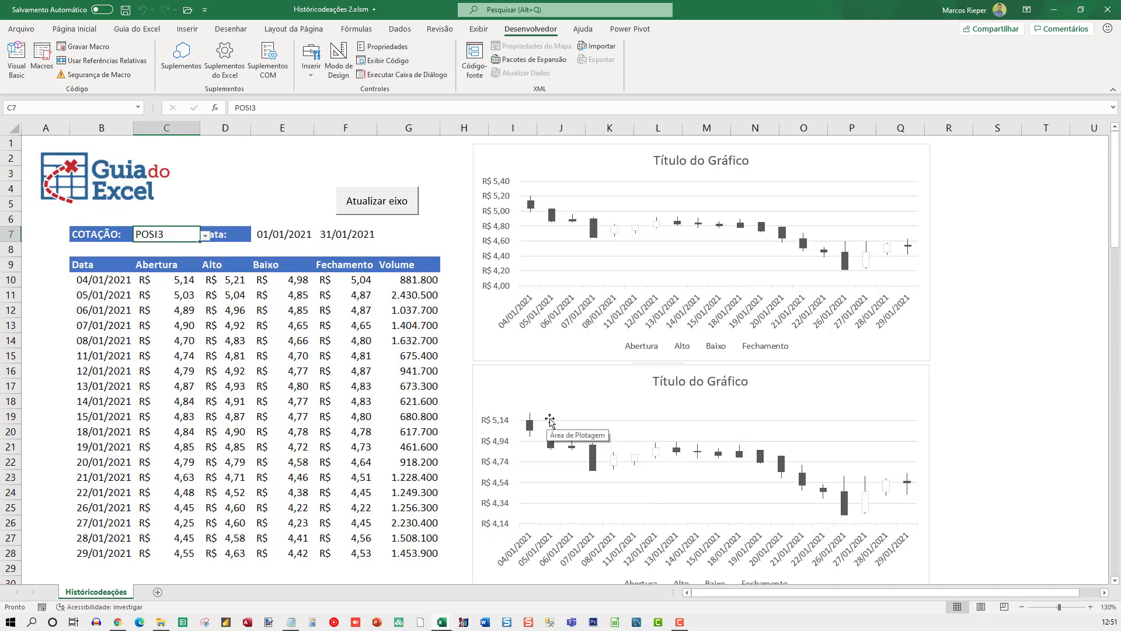
scroll(605, 456, "down", 2)
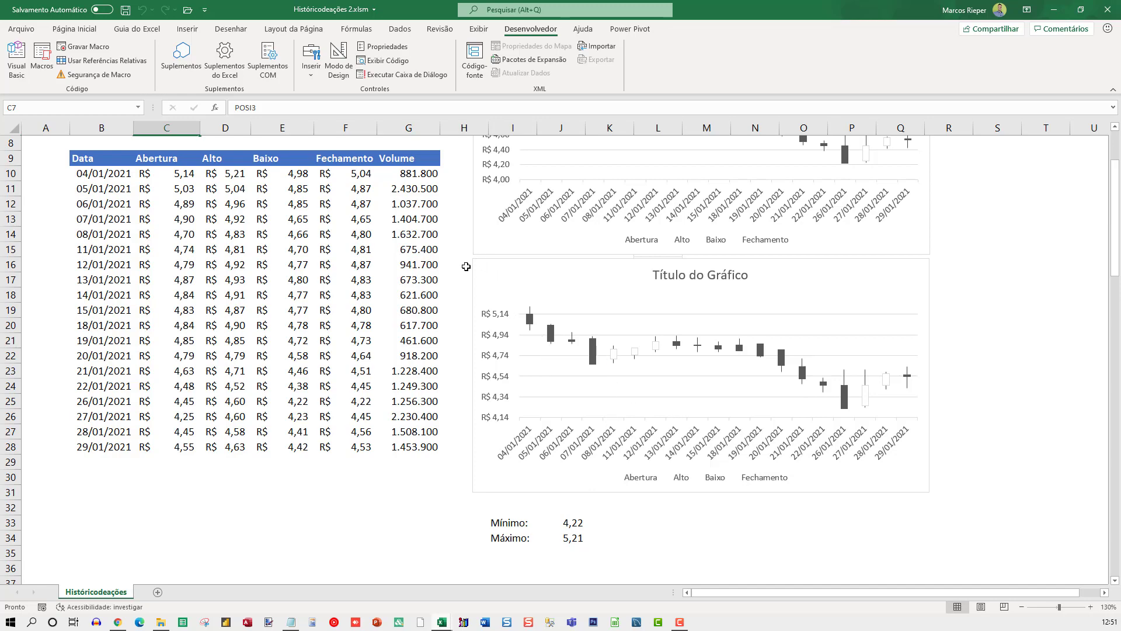
scroll(466, 266, "up", 3)
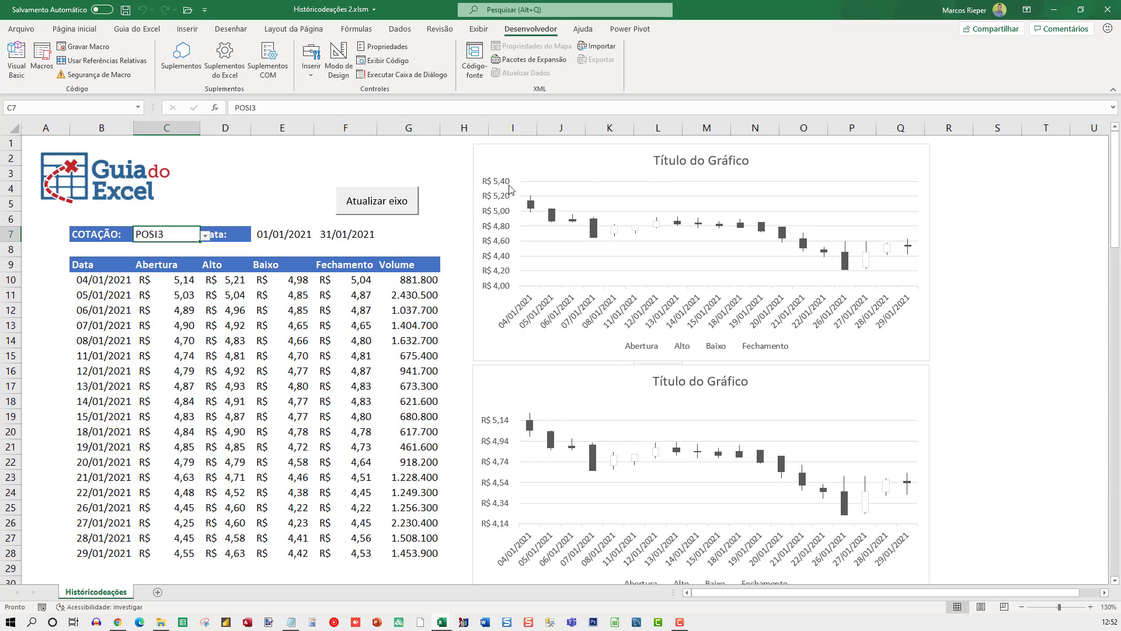
left_click(495, 447)
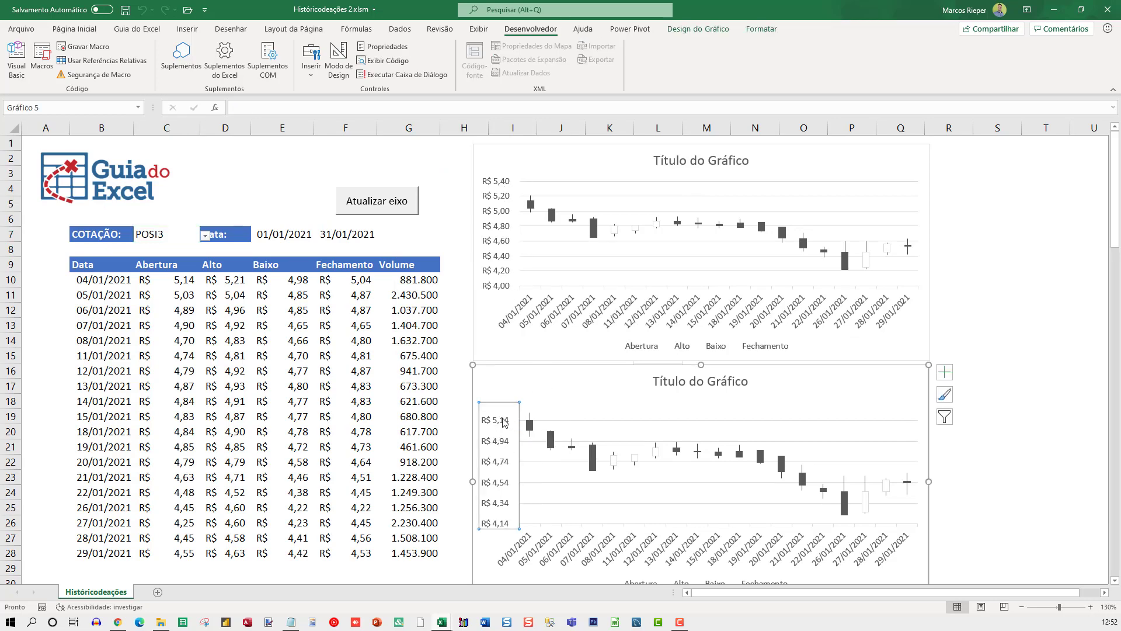
left_click(404, 290)
Change the COTAÇÃO ticker to AZUL4 and auto-fit the Alto column so its prices display in full
left_click(156, 230)
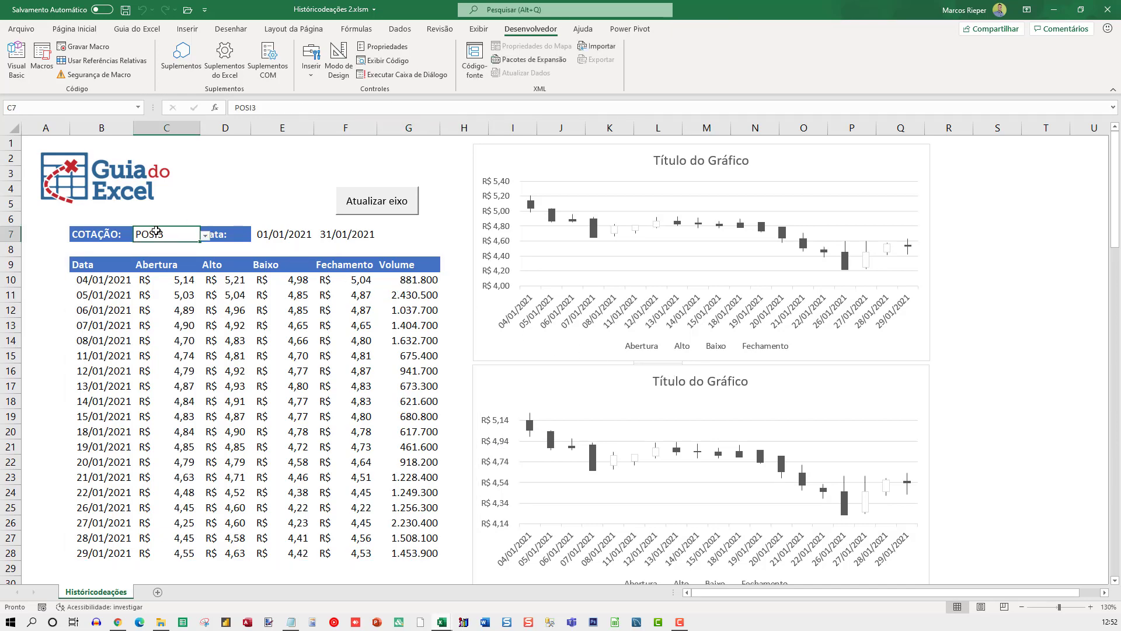
left_click(205, 237)
left_click(169, 316)
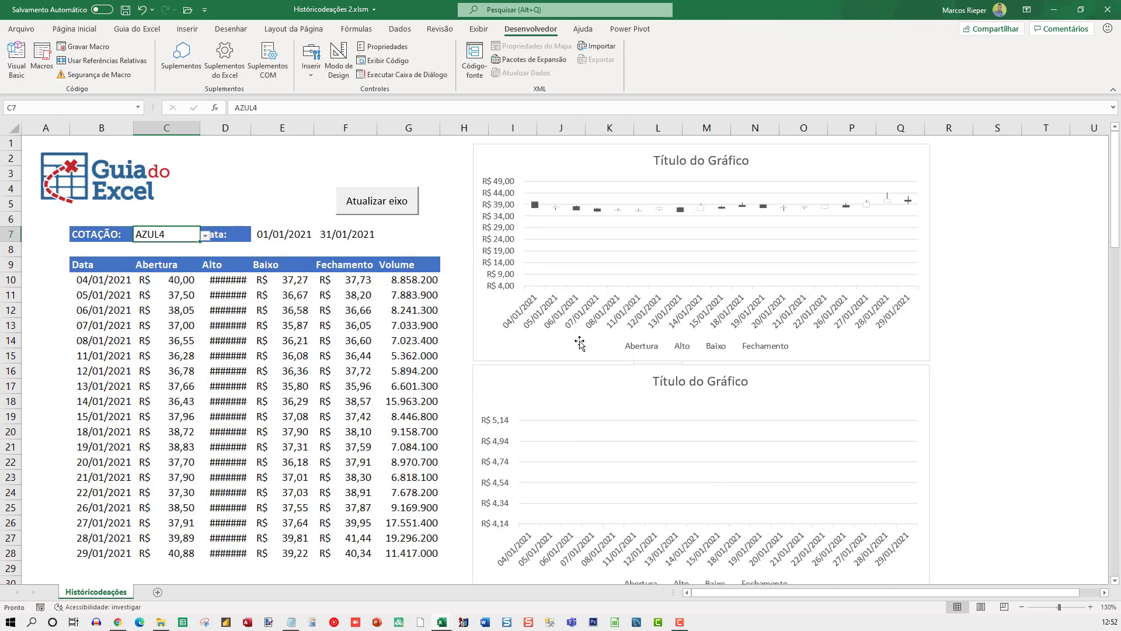
double_click(249, 129)
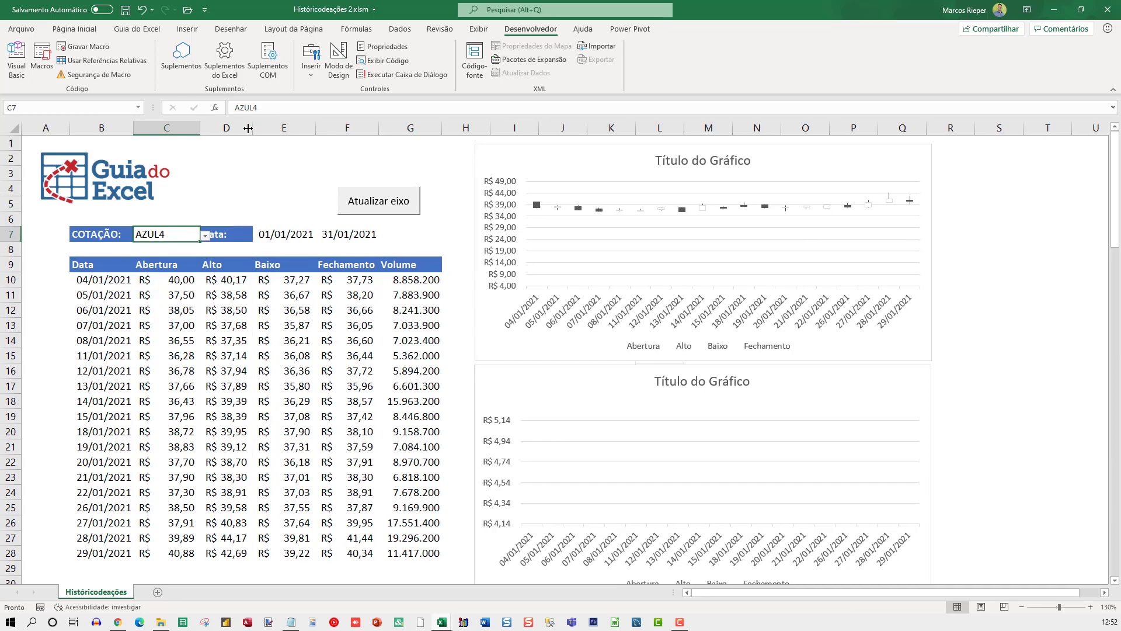
Update the lower chart's axis for AZUL4 and delete the legends from both stock charts
left_click(385, 207)
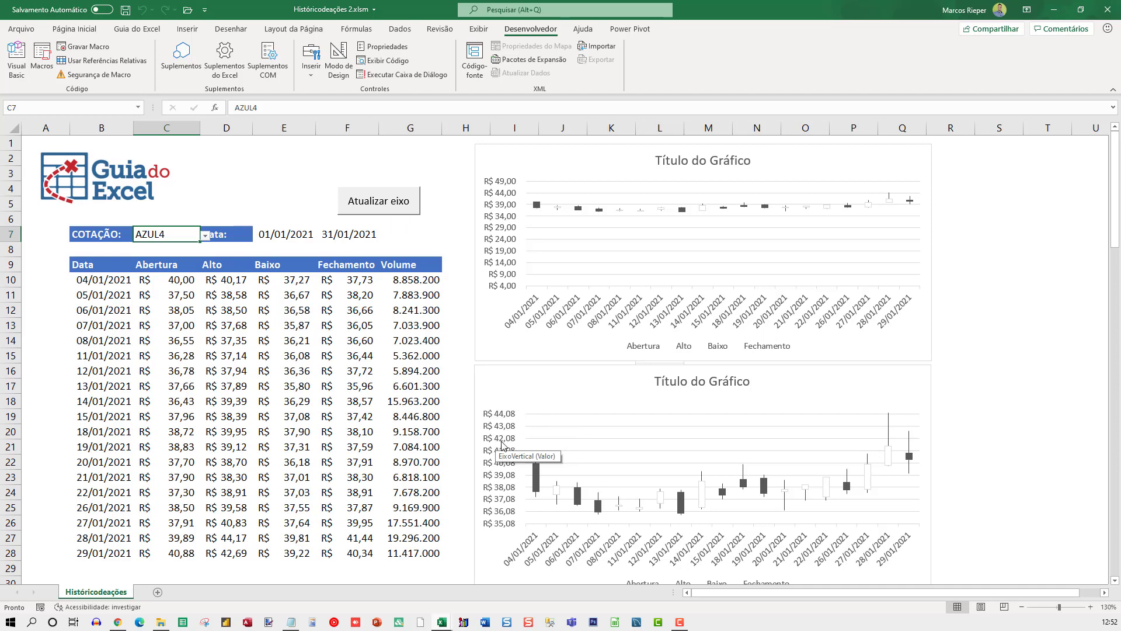
scroll(507, 449, "down", 2)
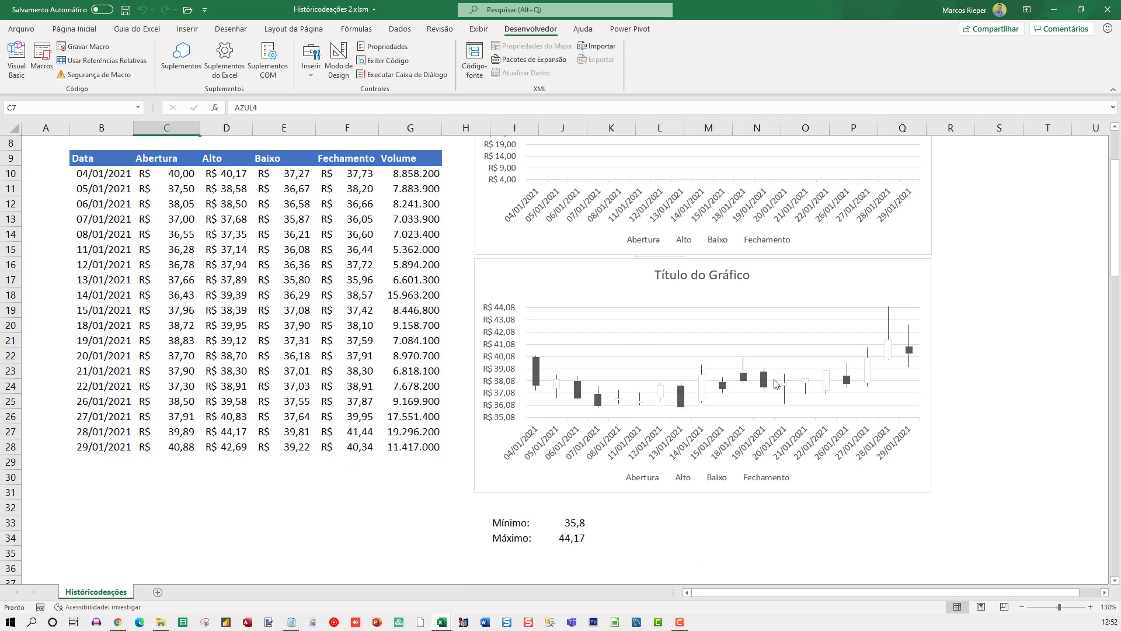
left_click(749, 478)
key("Delete")
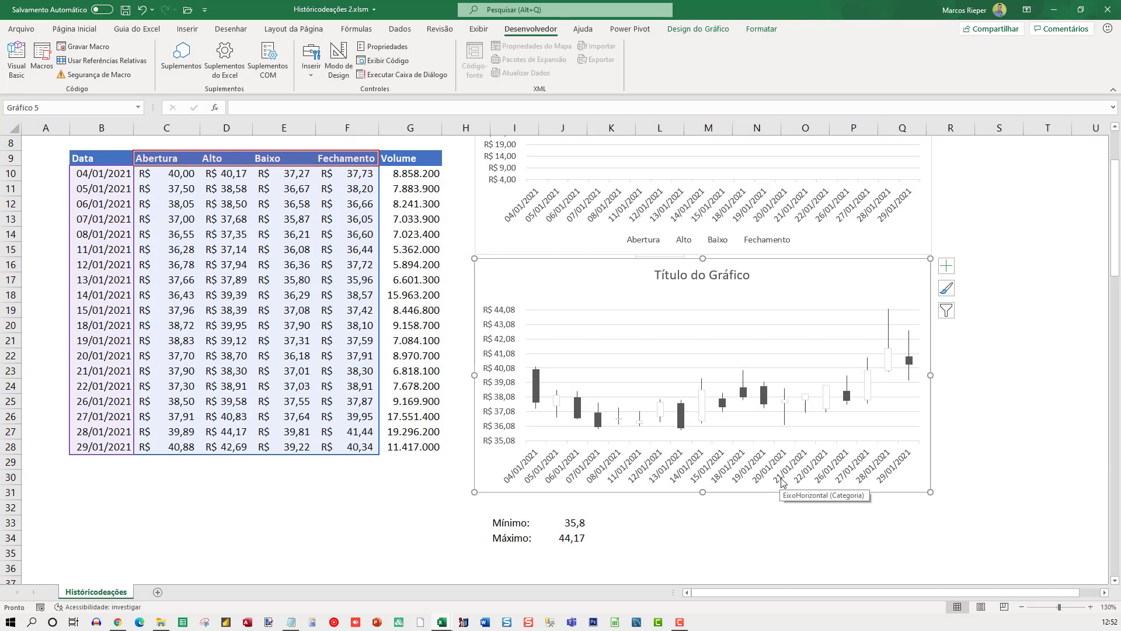
left_click(751, 244)
key("Delete")
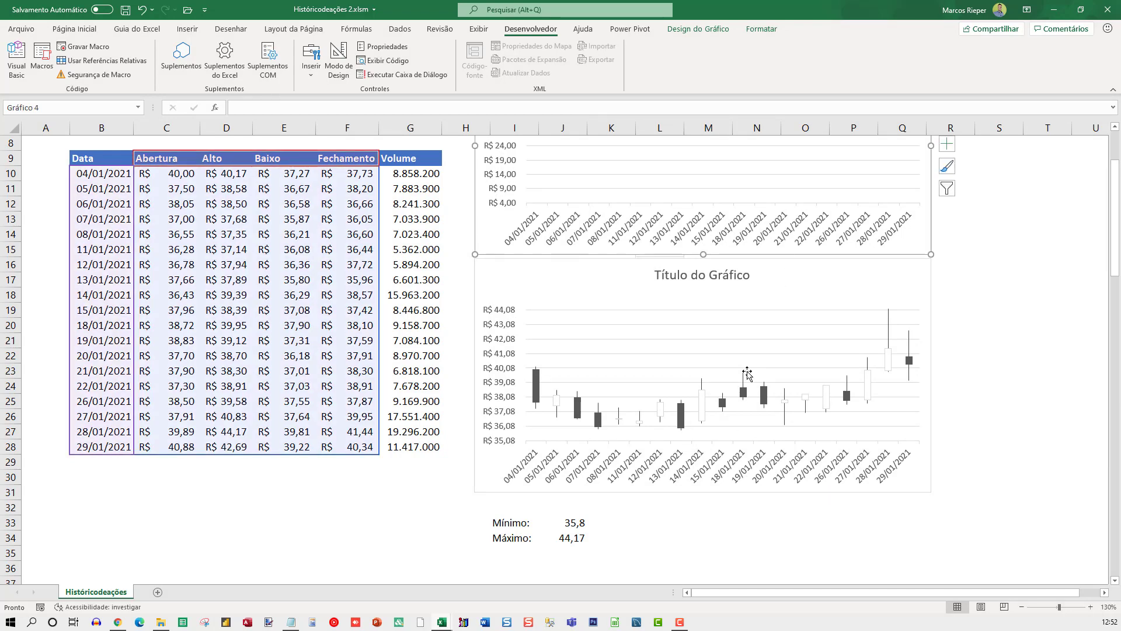
Test the axis update with the COTAÇÃO ticker set to RAPT3, and repeat the test with PETR3
scroll(747, 373, "up", 3)
left_click(196, 237)
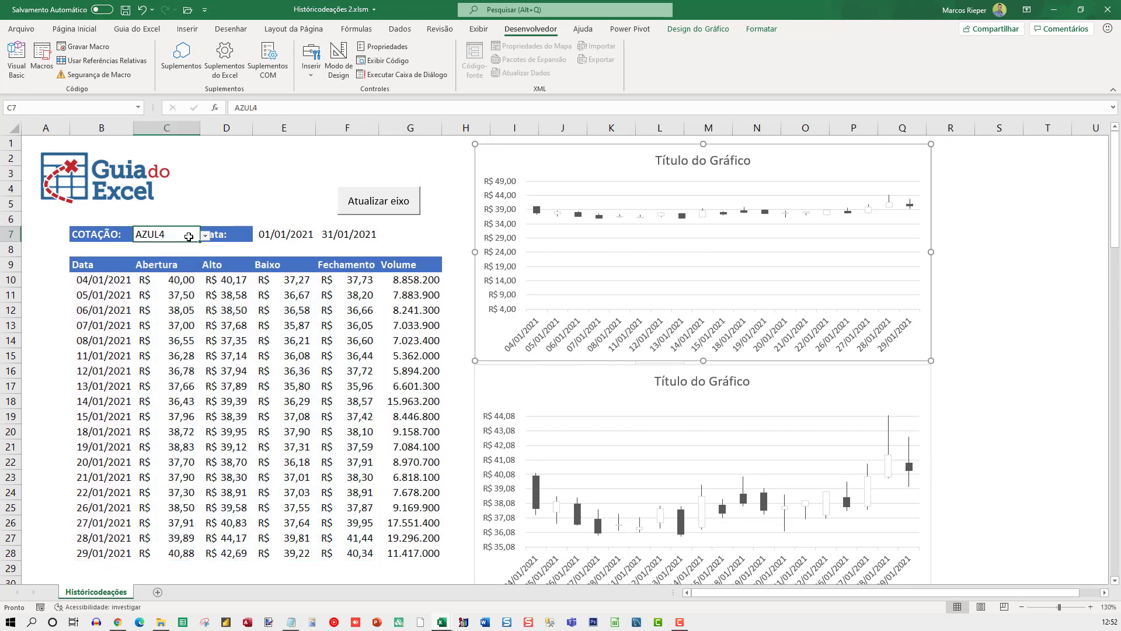
left_click(205, 236)
scroll(200, 279, "up", 2)
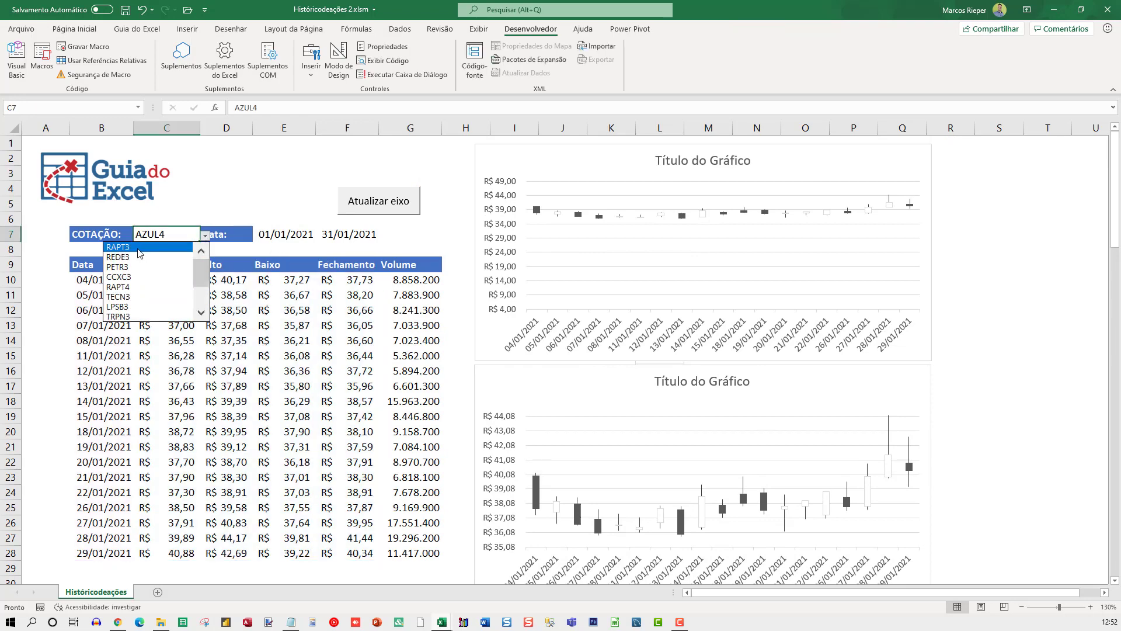
left_click(144, 280)
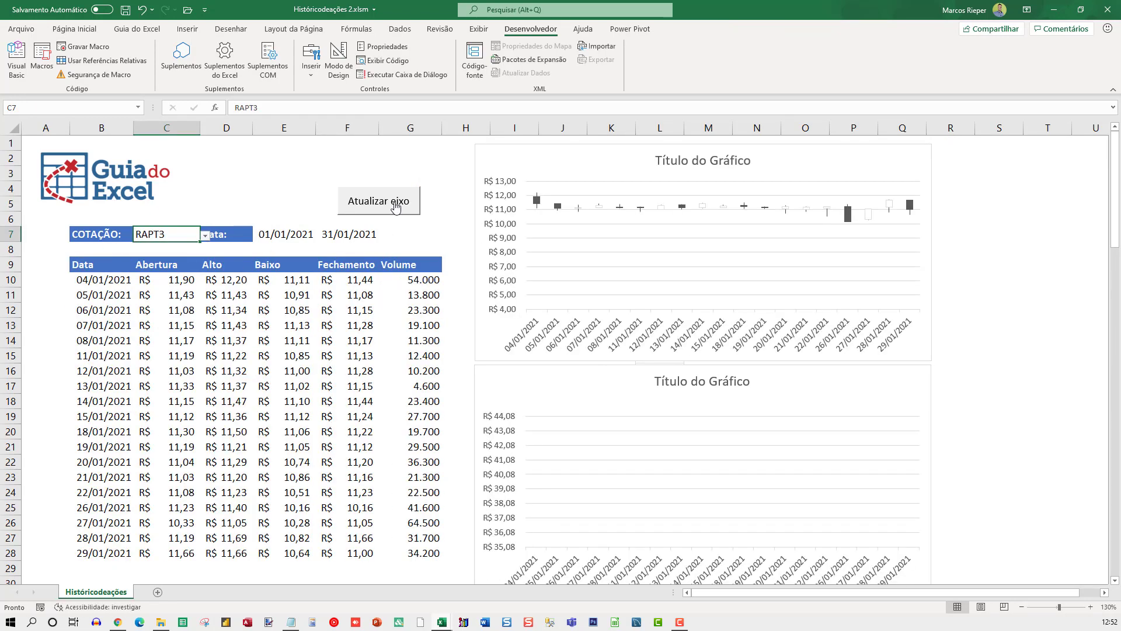
left_click(394, 207)
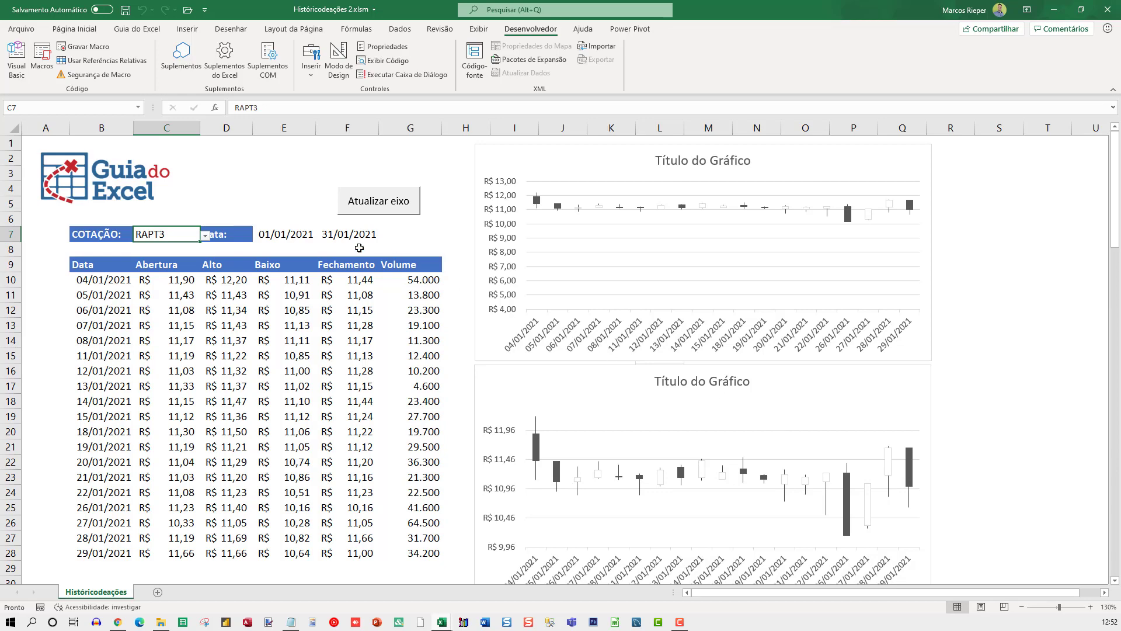
left_click(206, 242)
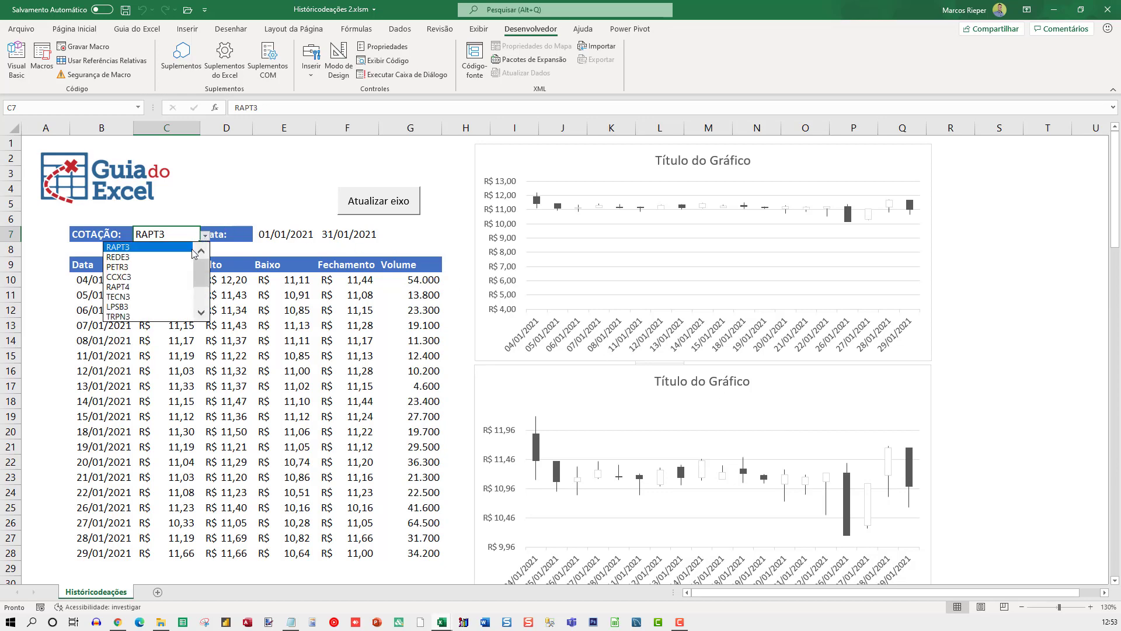
left_click(175, 268)
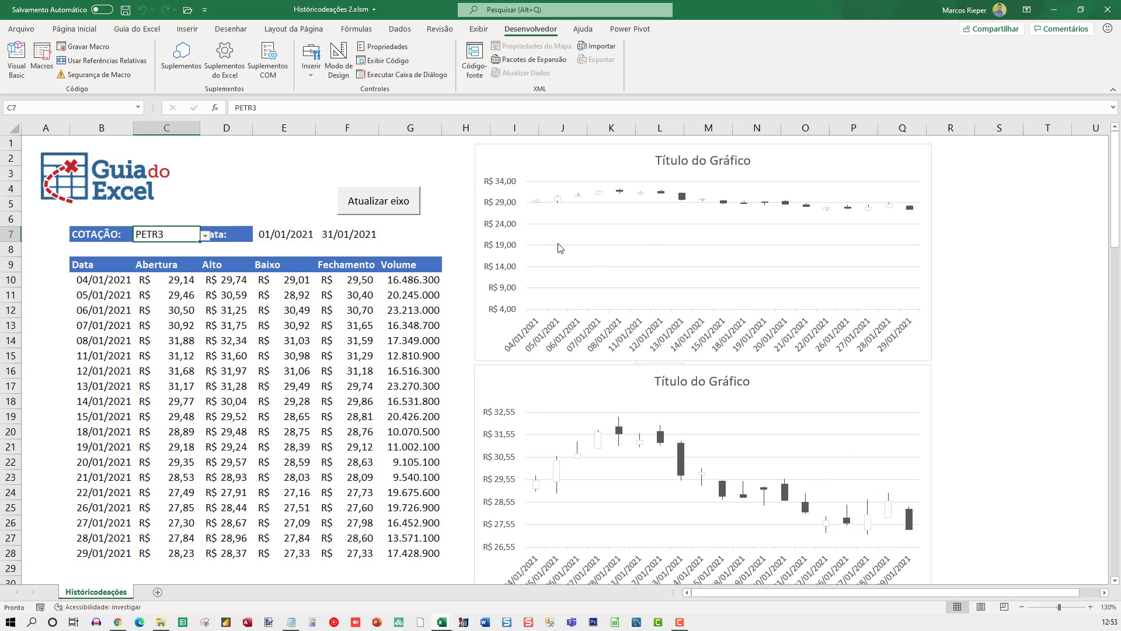
Move the upper chart aside to around column U, and place the macro-driven chart beside the table, enlarged to about columns H–S, rows 3–25
left_click_drag(494, 152, 1078, 214)
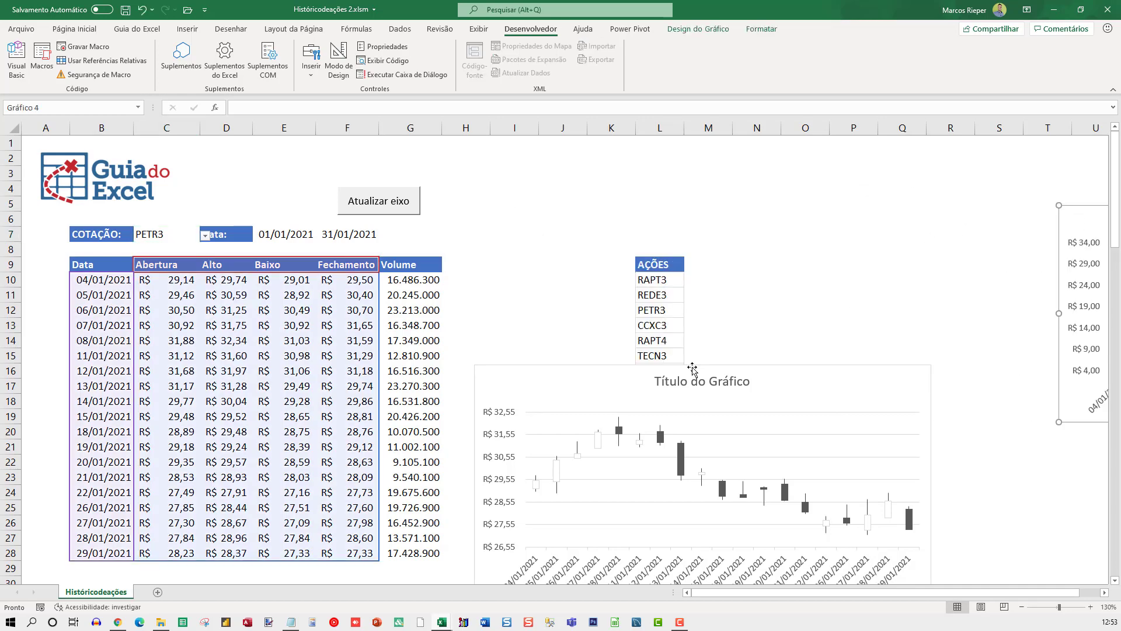
left_click_drag(607, 367, 591, 167)
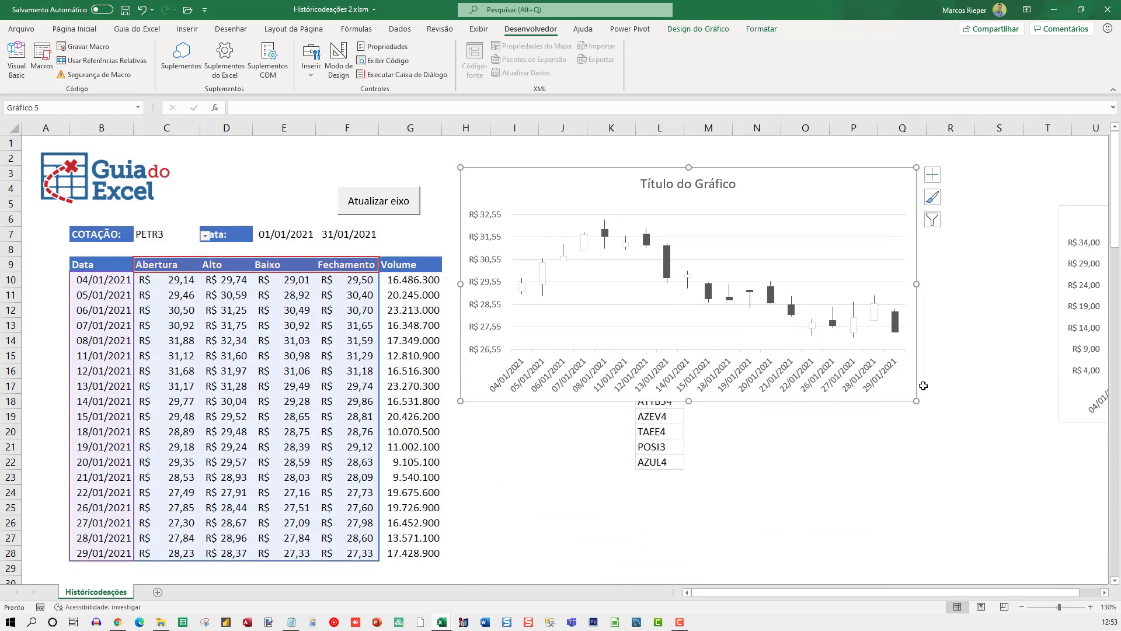
left_click_drag(916, 400, 1012, 504)
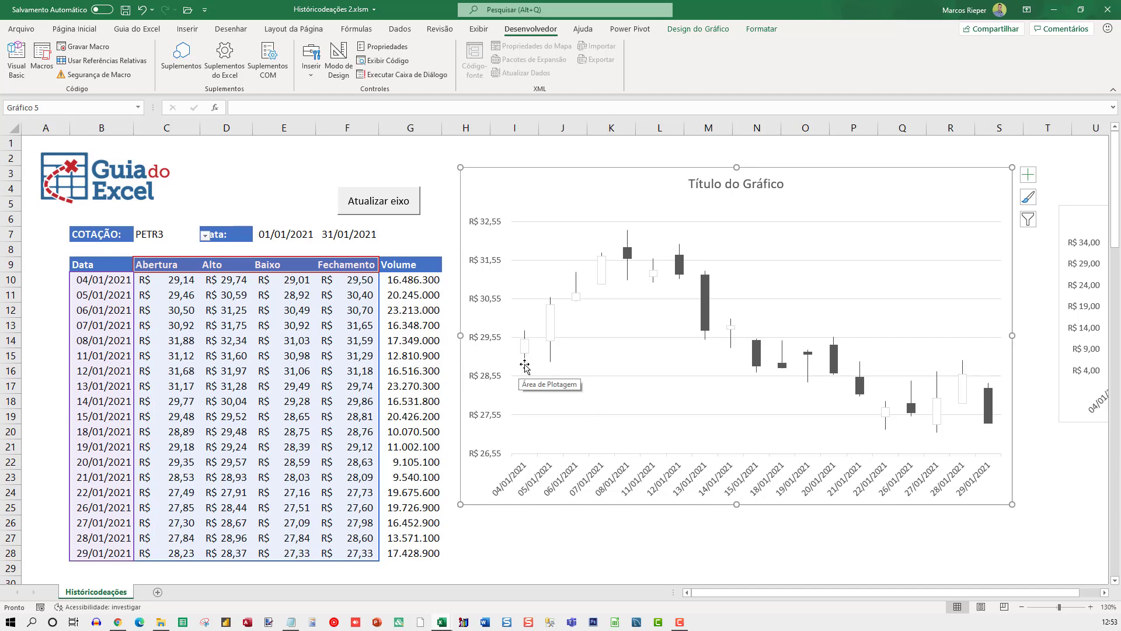
Examine the candlesticks' high-low lines and bars, comparing the 13/01/2021 bar with its prices in C17:F17
mouse_move(524, 365)
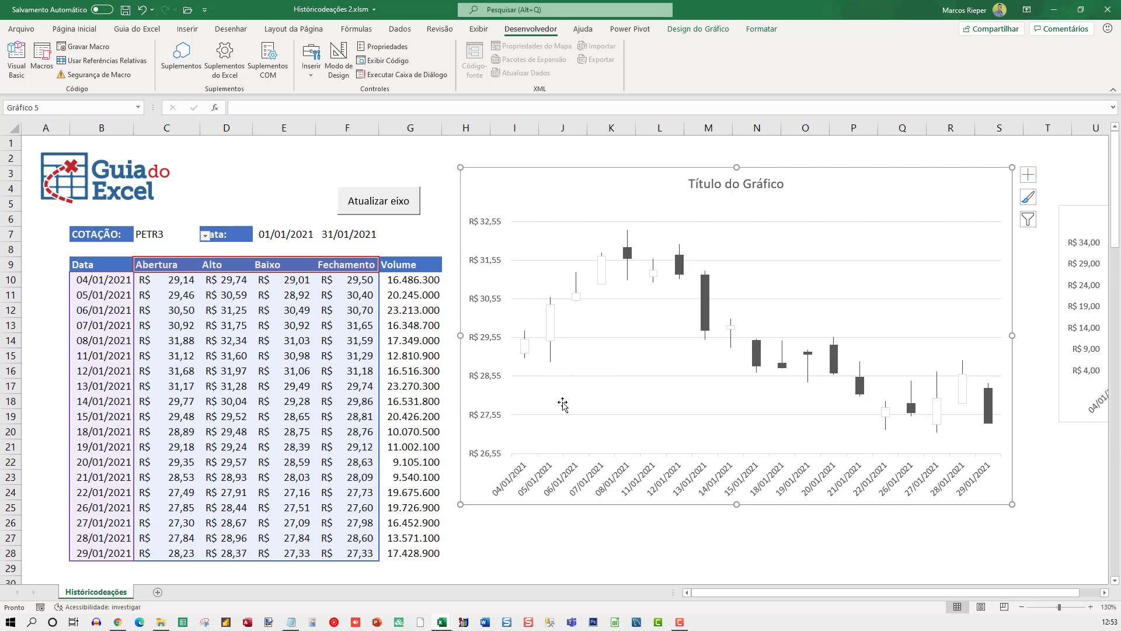
left_click(529, 352)
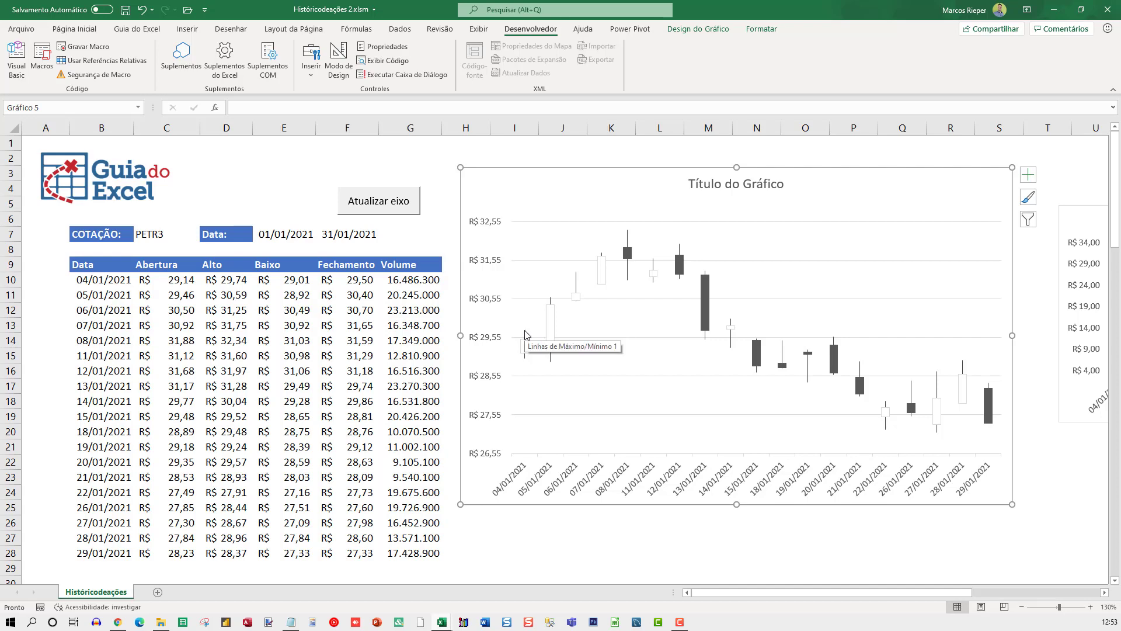
mouse_move(524, 336)
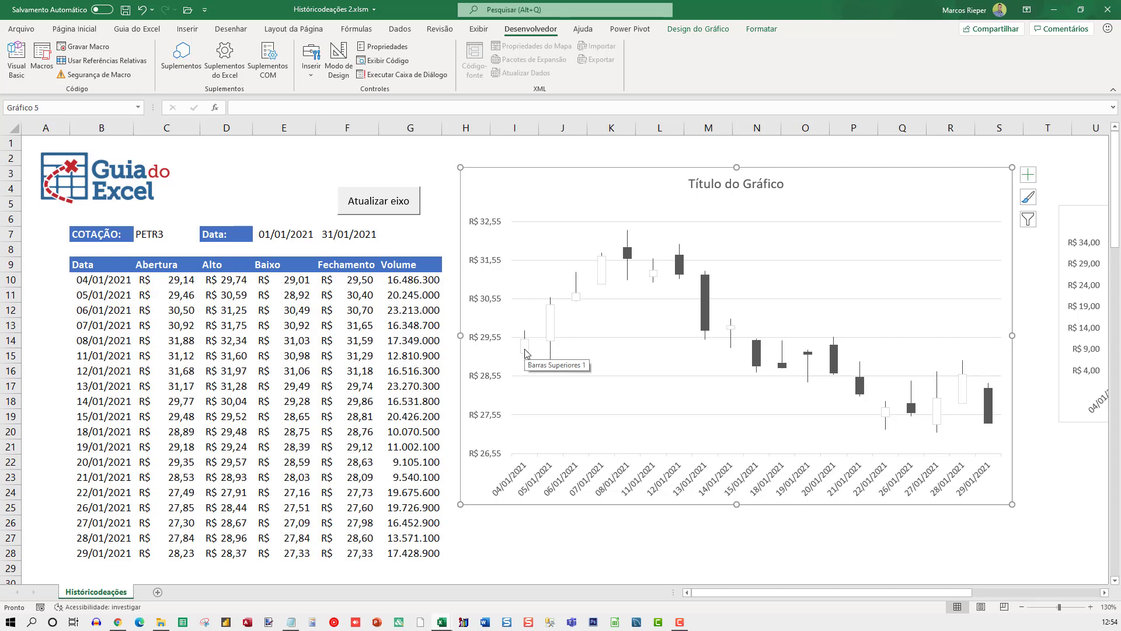
mouse_move(530, 356)
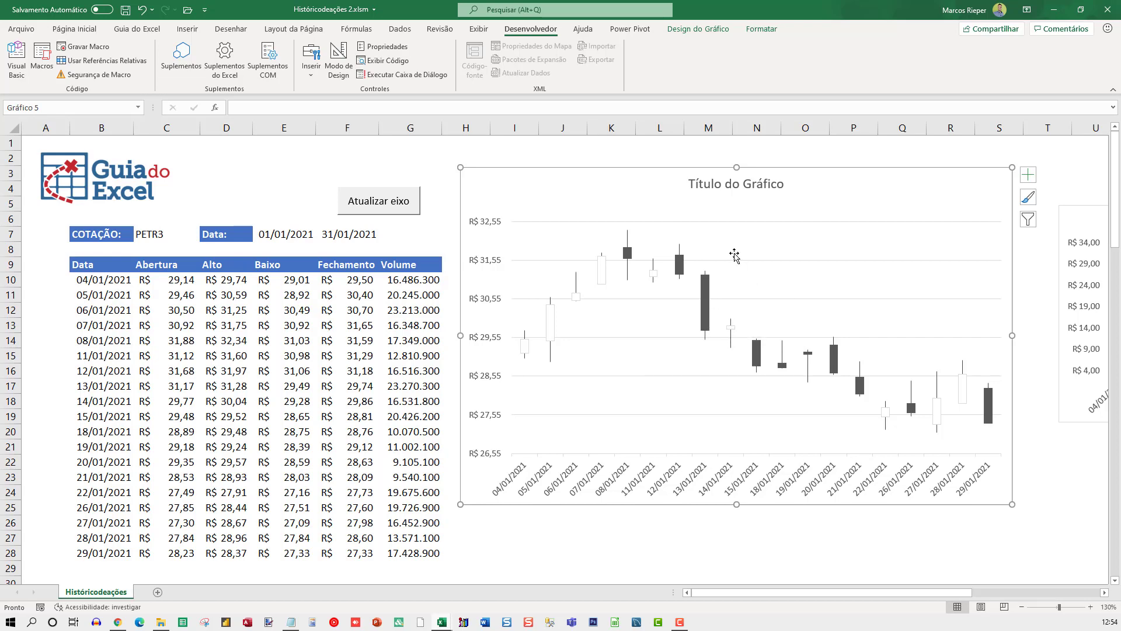
mouse_move(707, 279)
left_click_drag(175, 386, 357, 385)
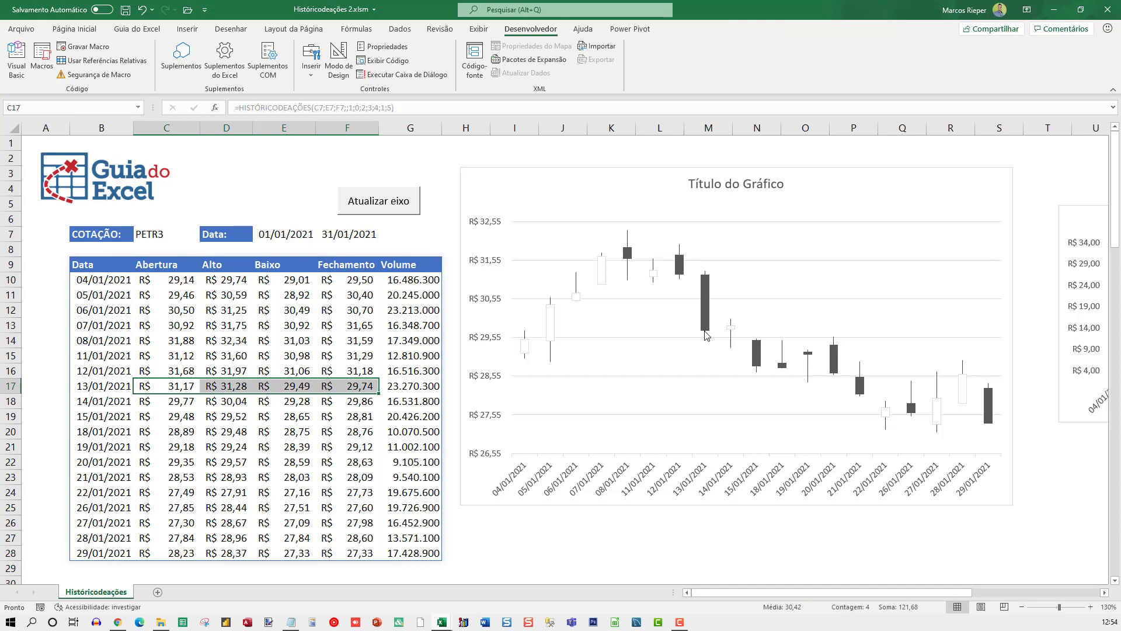
mouse_move(706, 332)
Fill the up bars of the PETR3 candlestick chart with the green theme color
left_click(553, 329)
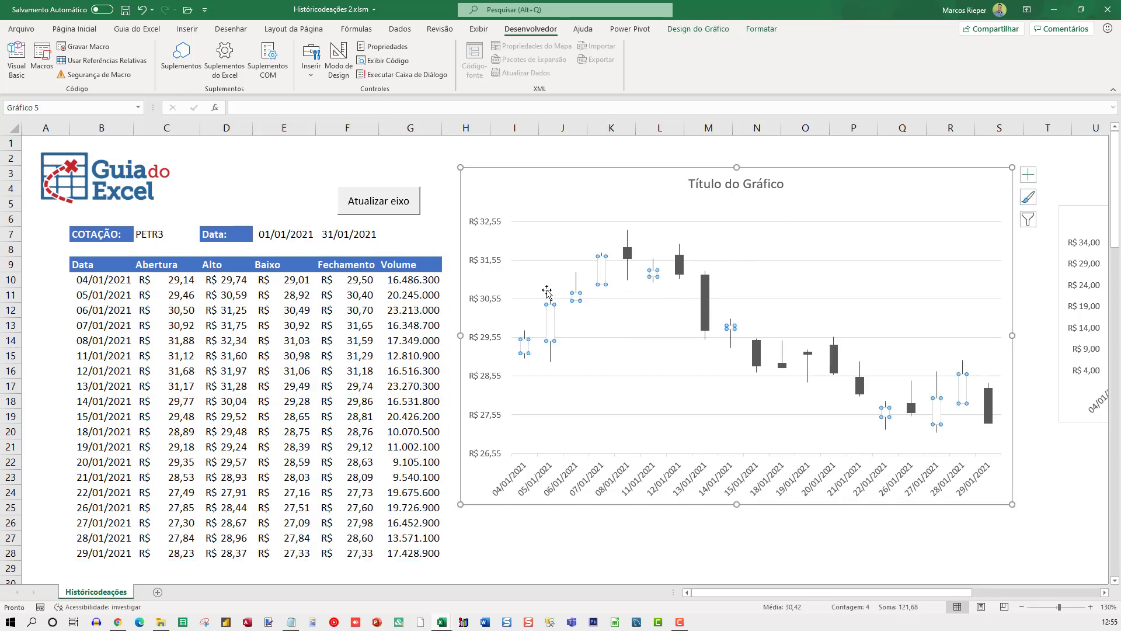
right_click(551, 319)
left_click(598, 301)
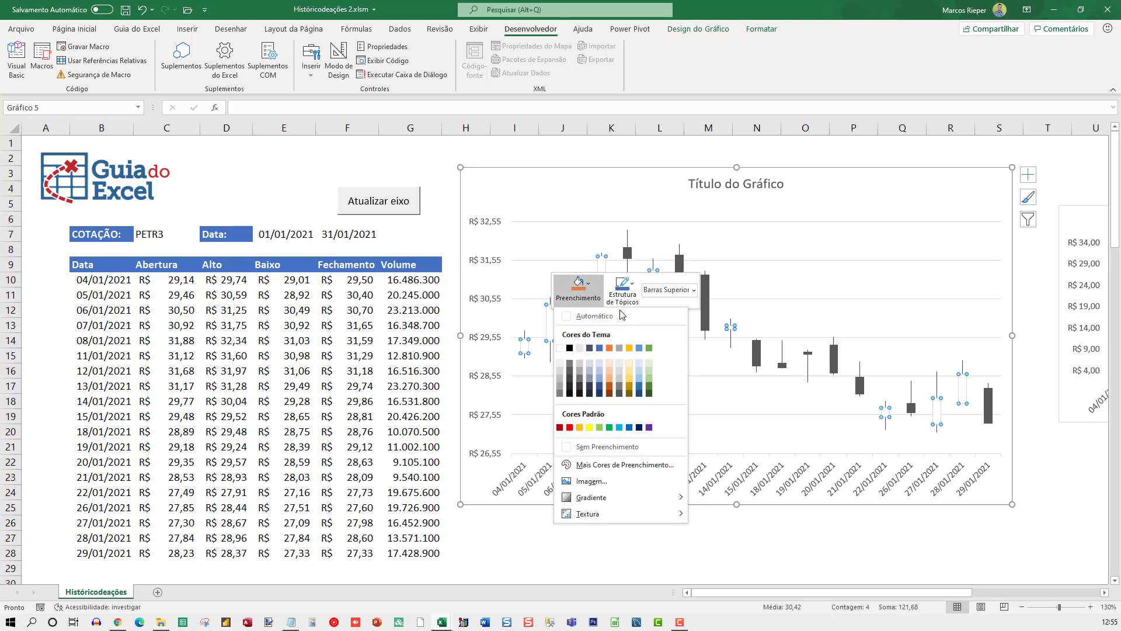
left_click(649, 349)
Fill the down bars of the candlestick chart with standard red
right_click(707, 311)
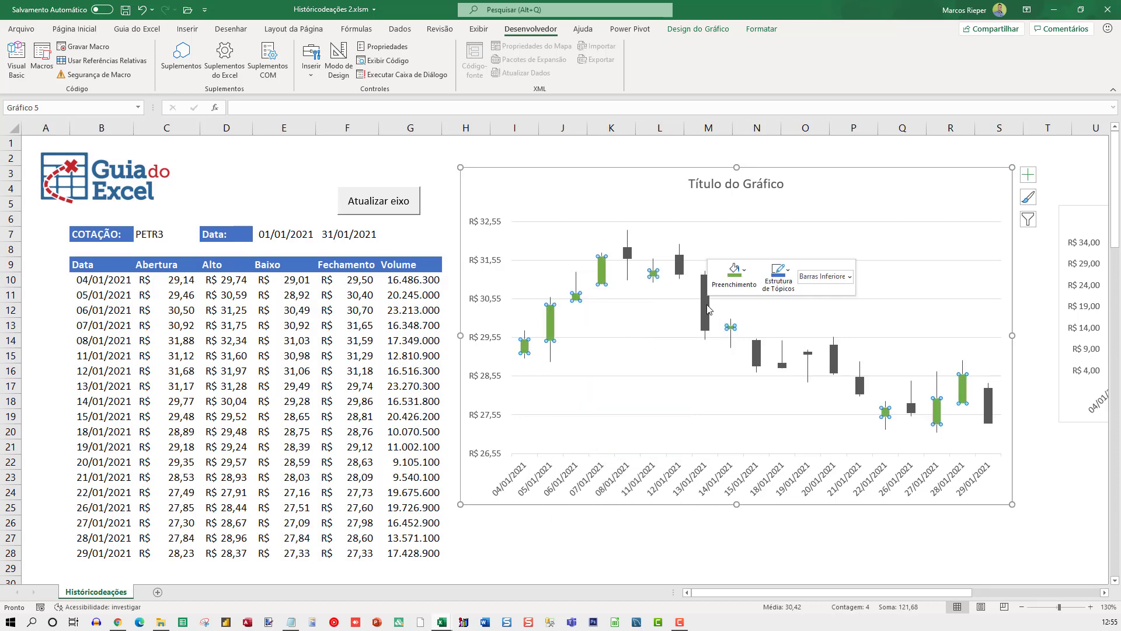
left_click(752, 292)
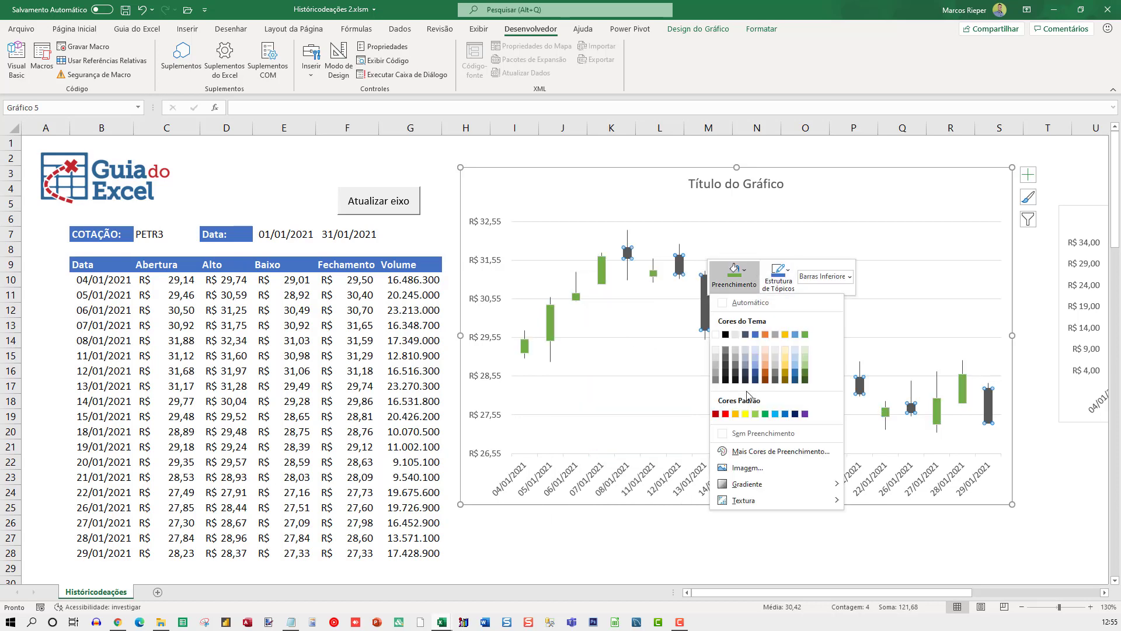
left_click(725, 413)
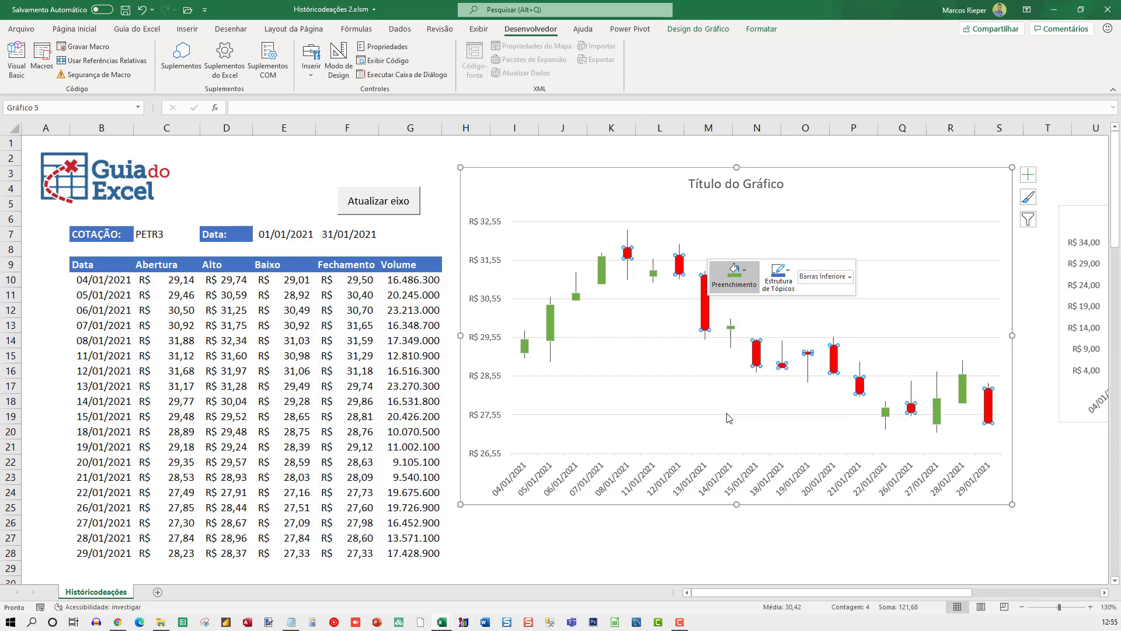
Fill the chart area of the PETR3 candlestick chart with the black theme color
left_click(446, 191)
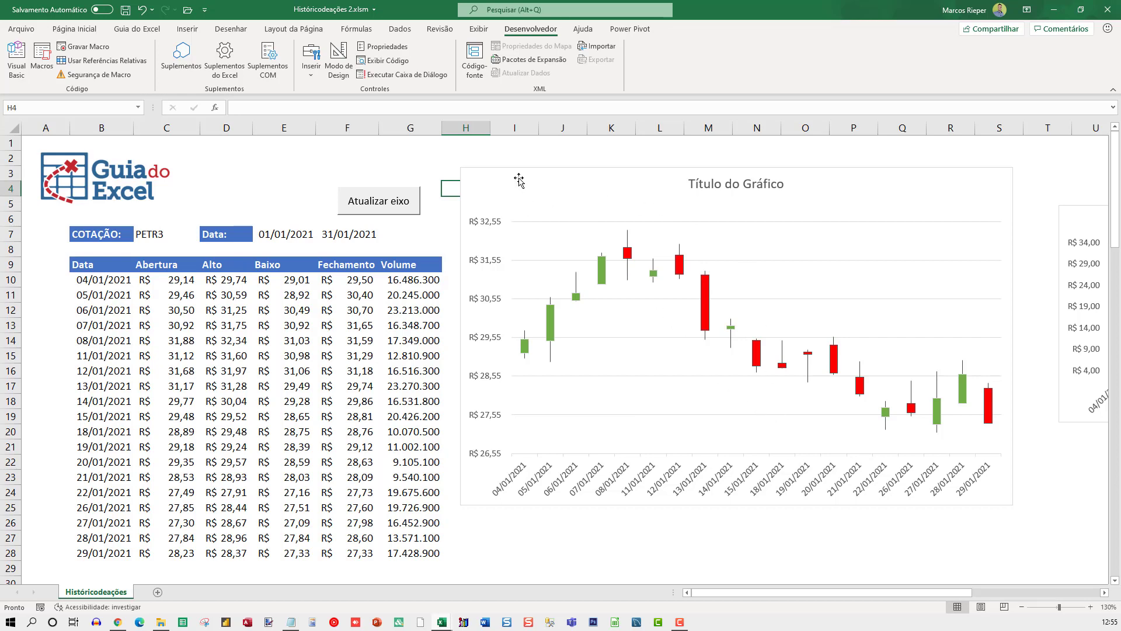
right_click(518, 180)
left_click(553, 143)
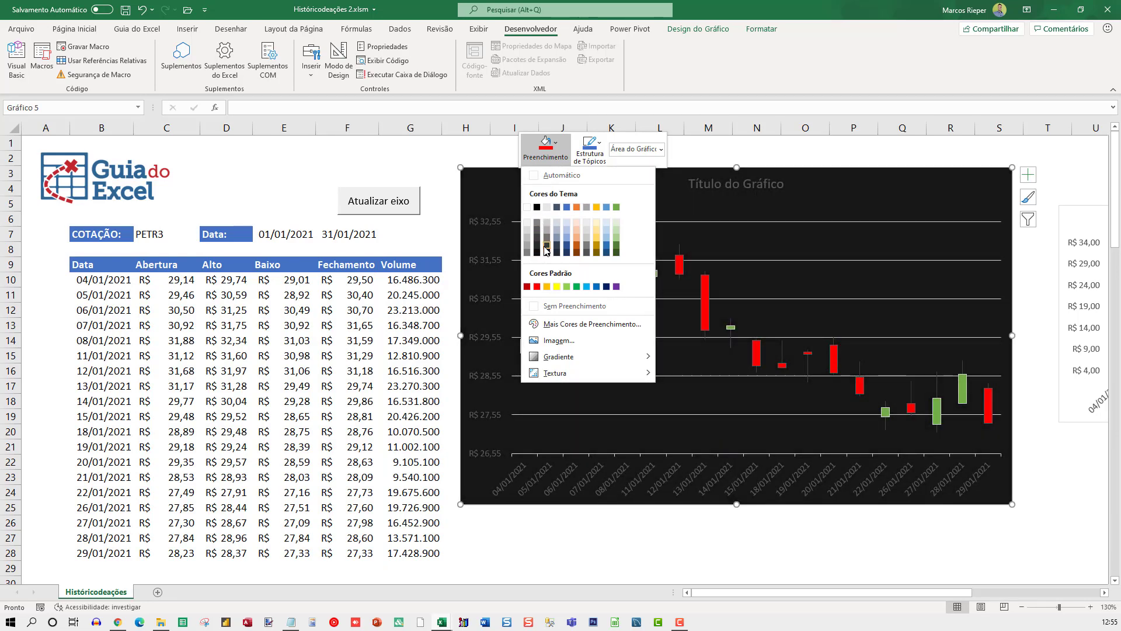
left_click(536, 206)
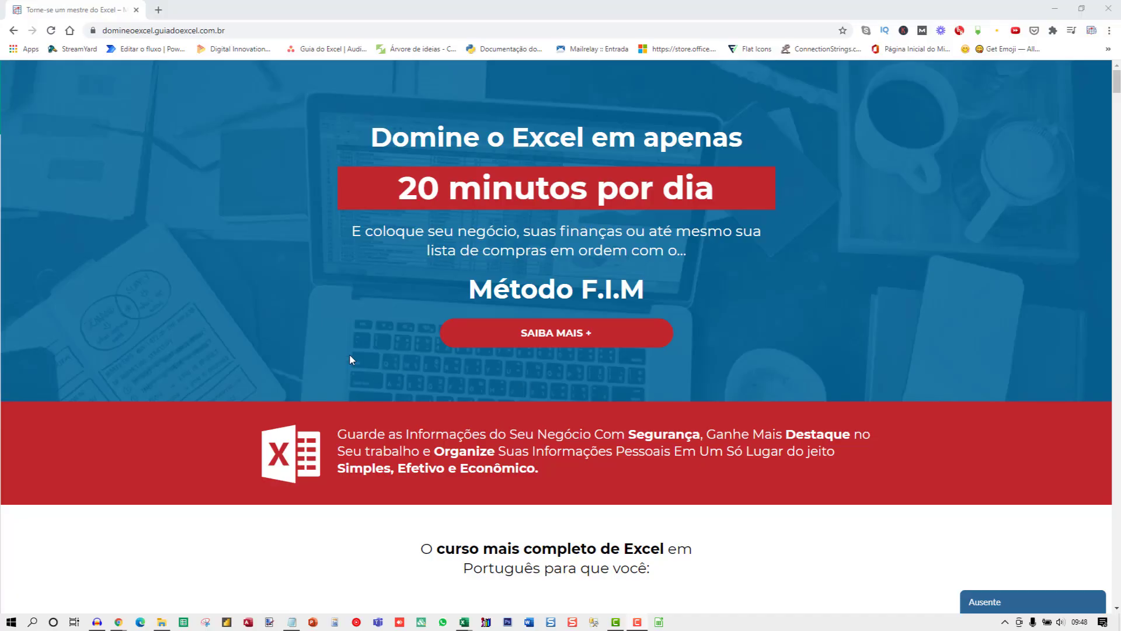
Switch to the browser and look through the Excel Master course page, from its headline through modules, testimonials and bonuses to the Dúvidas Frequentes section
scroll(350, 358, "down", 17)
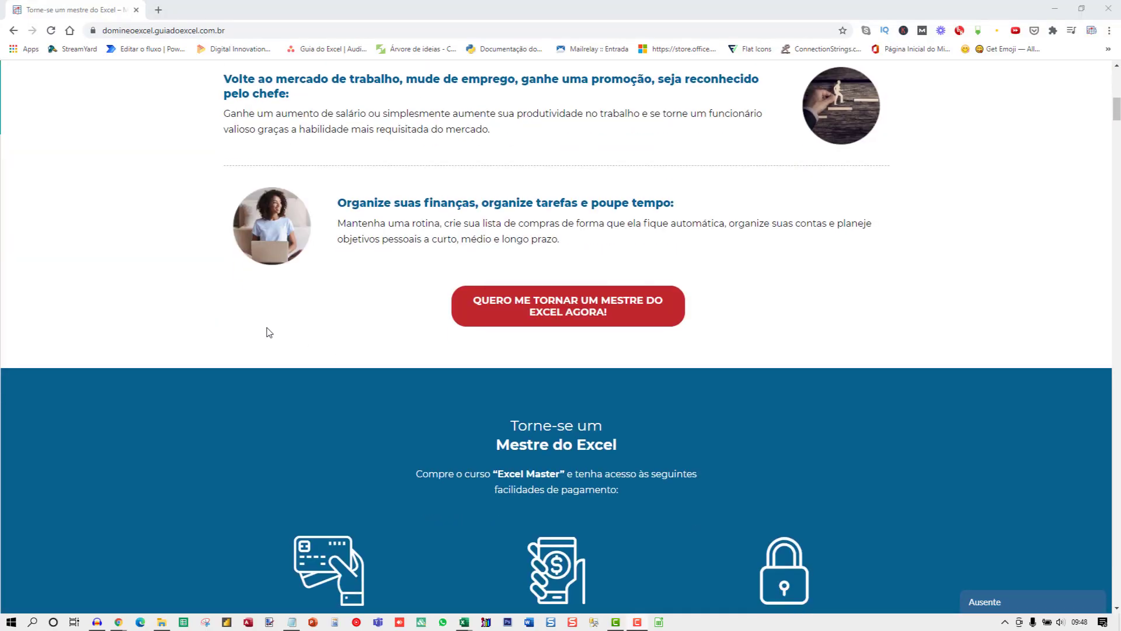
scroll(222, 328, "down", 18)
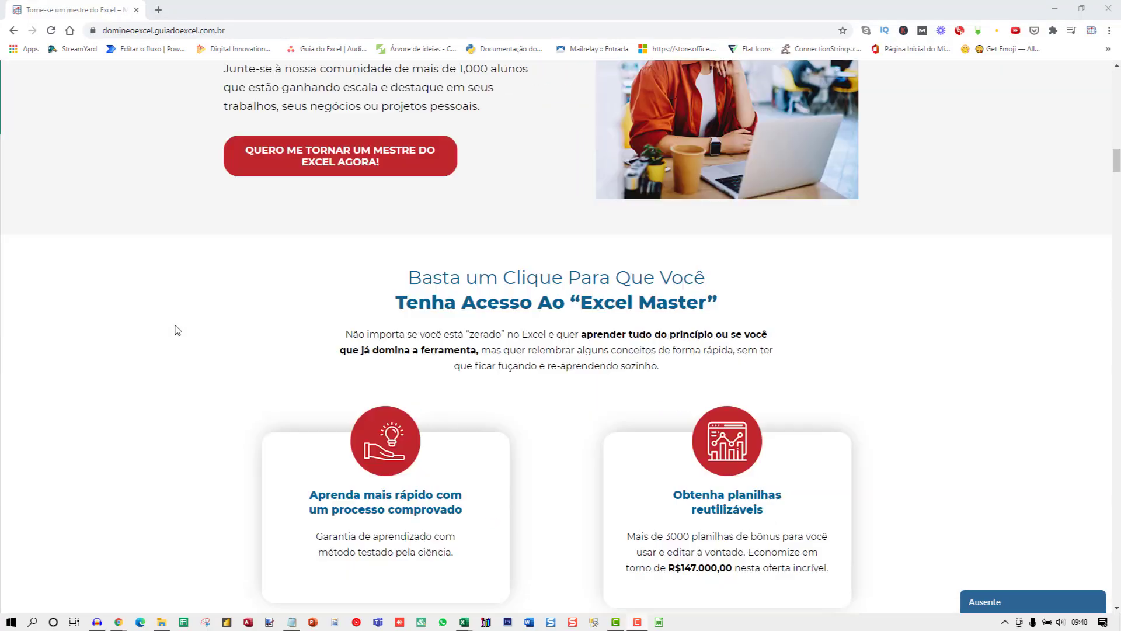
scroll(175, 331, "down", 18)
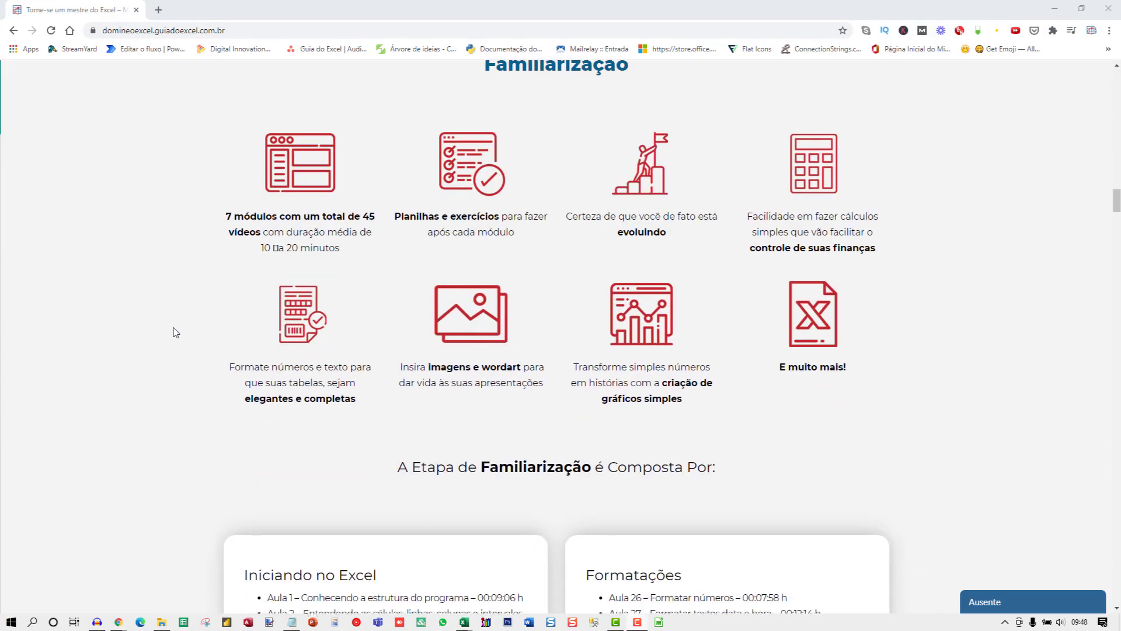
scroll(174, 339, "down", 17)
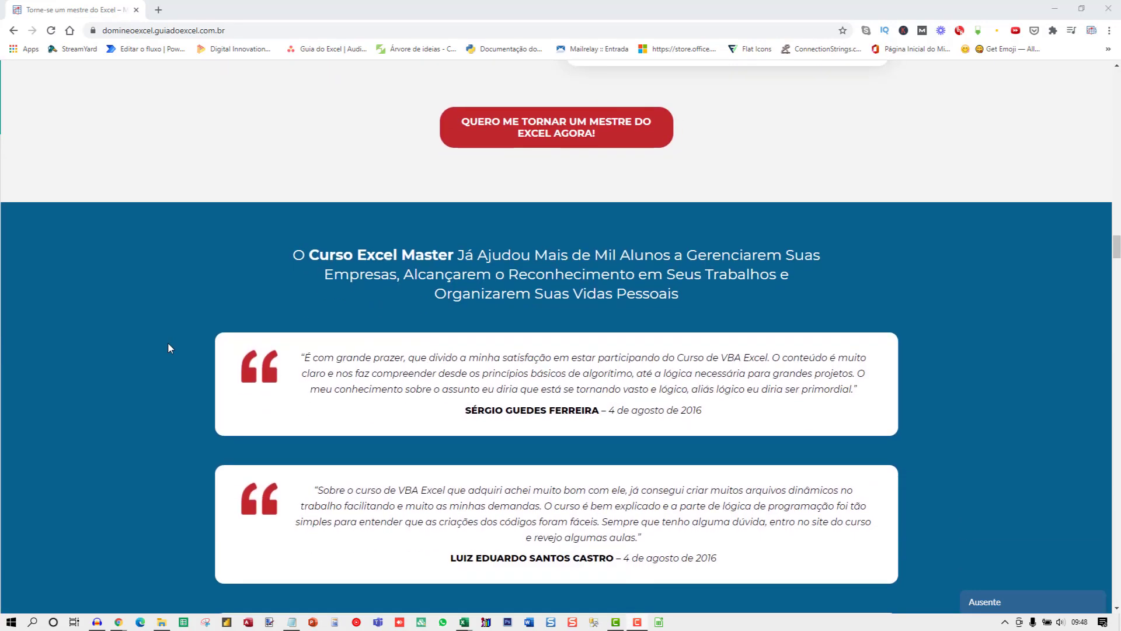
scroll(169, 348, "down", 15)
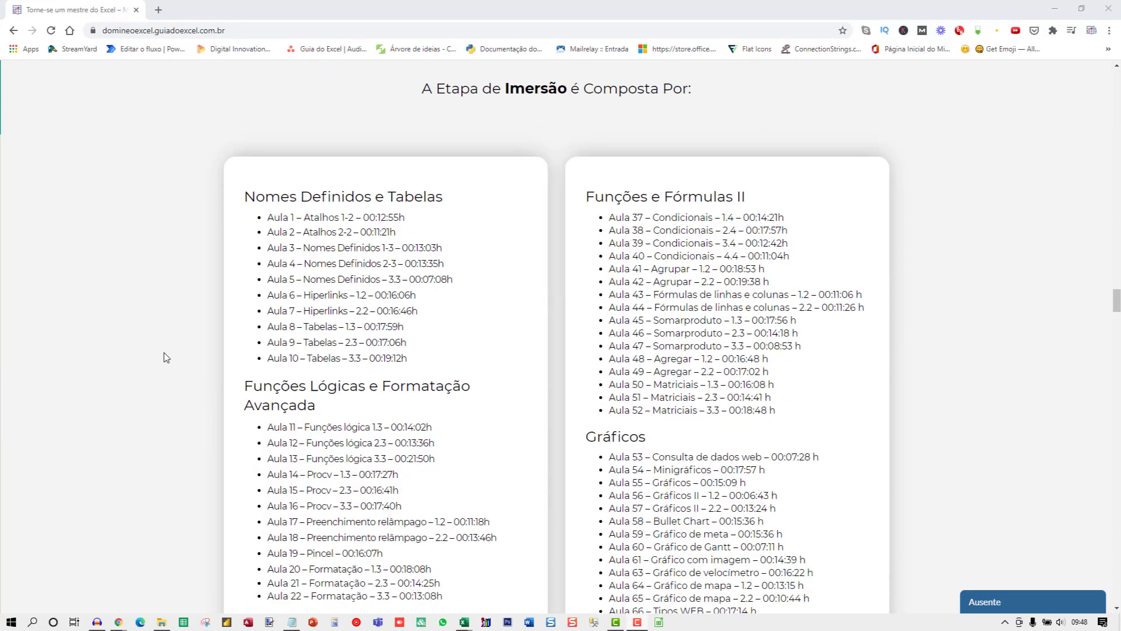
scroll(164, 358, "down", 15)
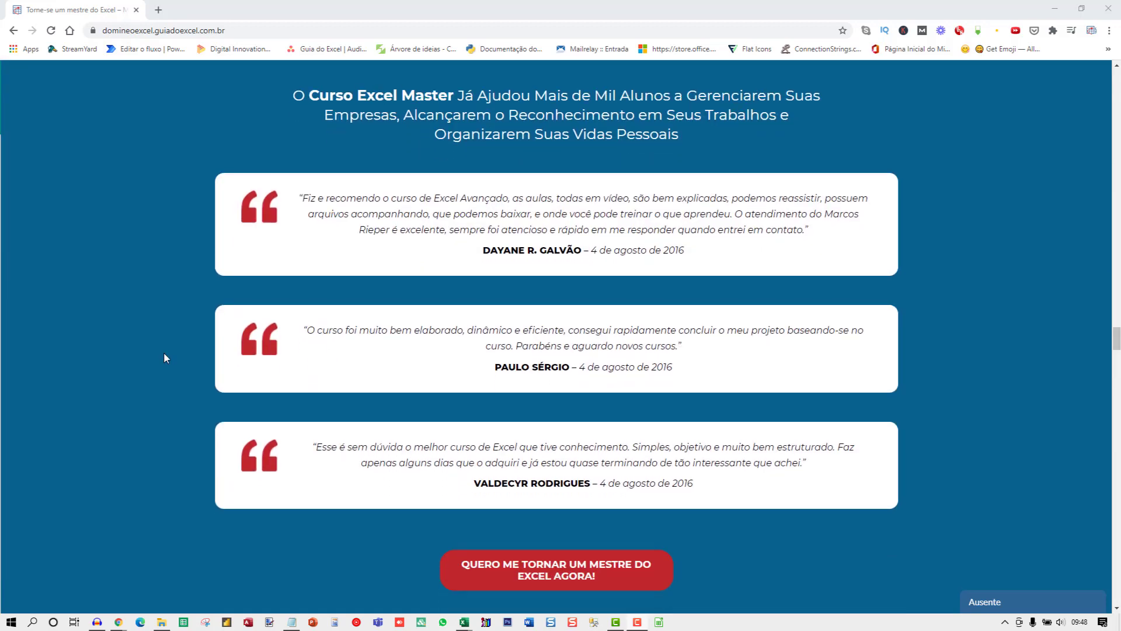
scroll(164, 365, "down", 18)
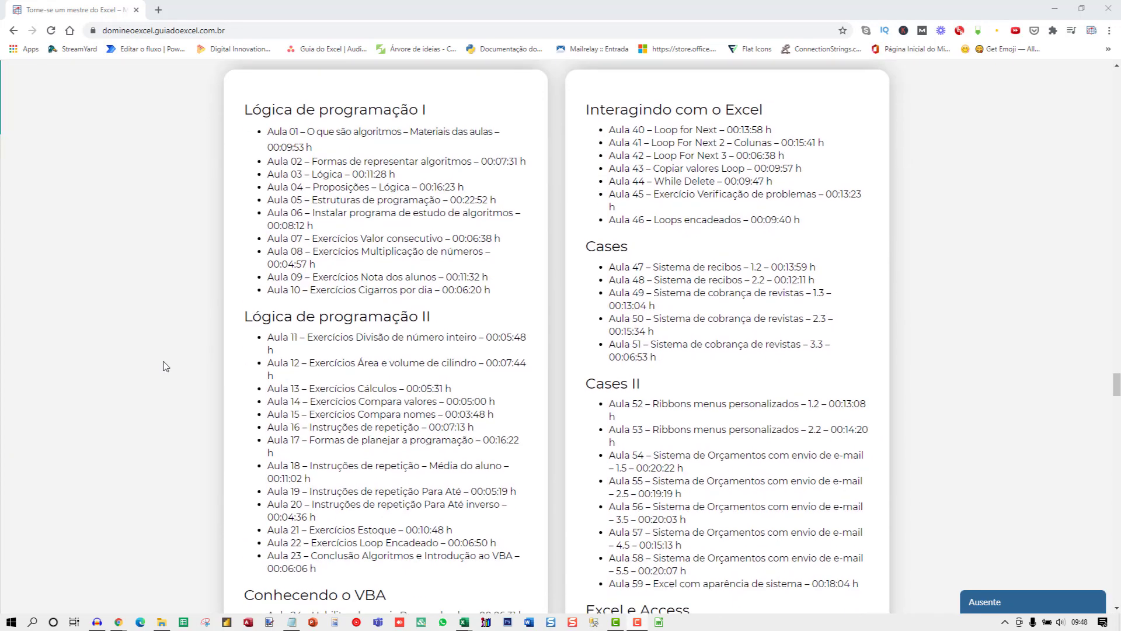
scroll(165, 369, "down", 15)
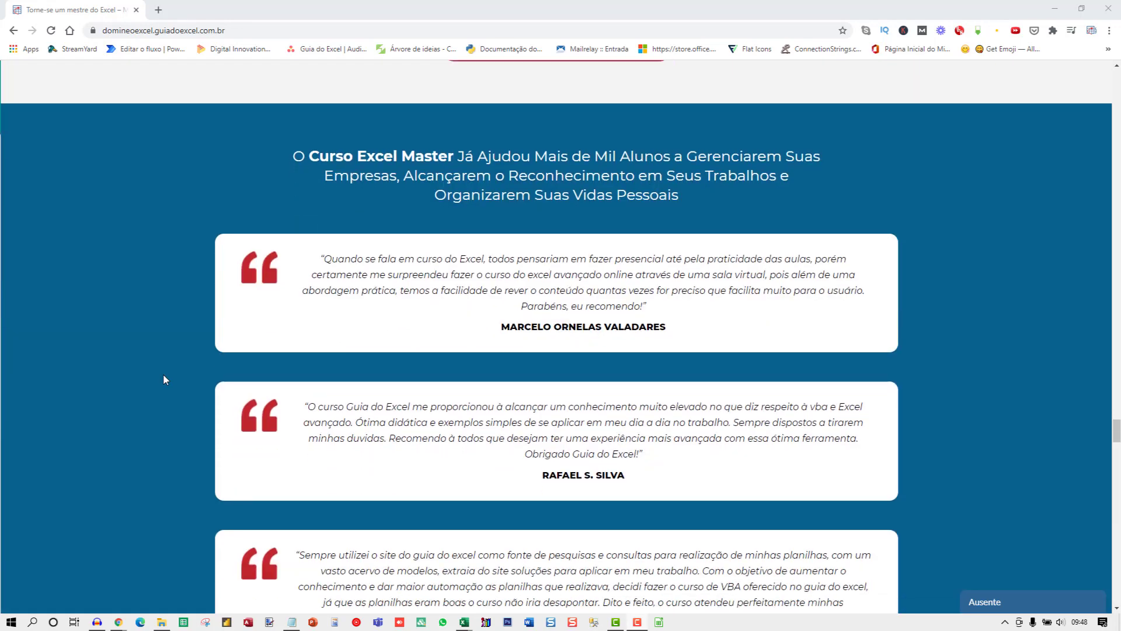
scroll(163, 379, "down", 15)
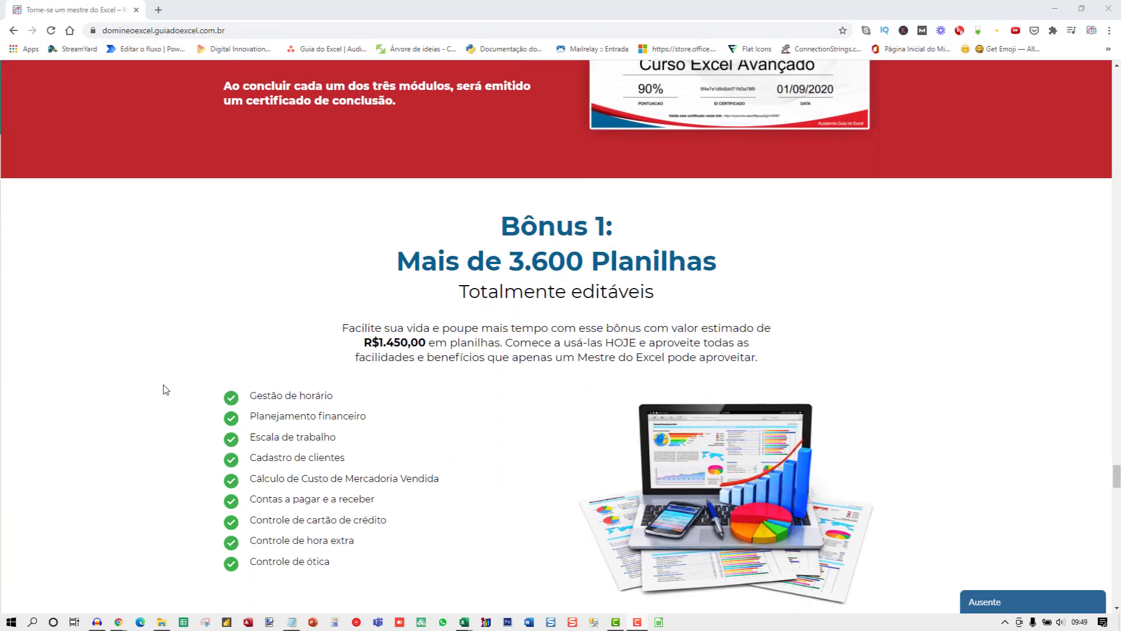
scroll(163, 393, "down", 15)
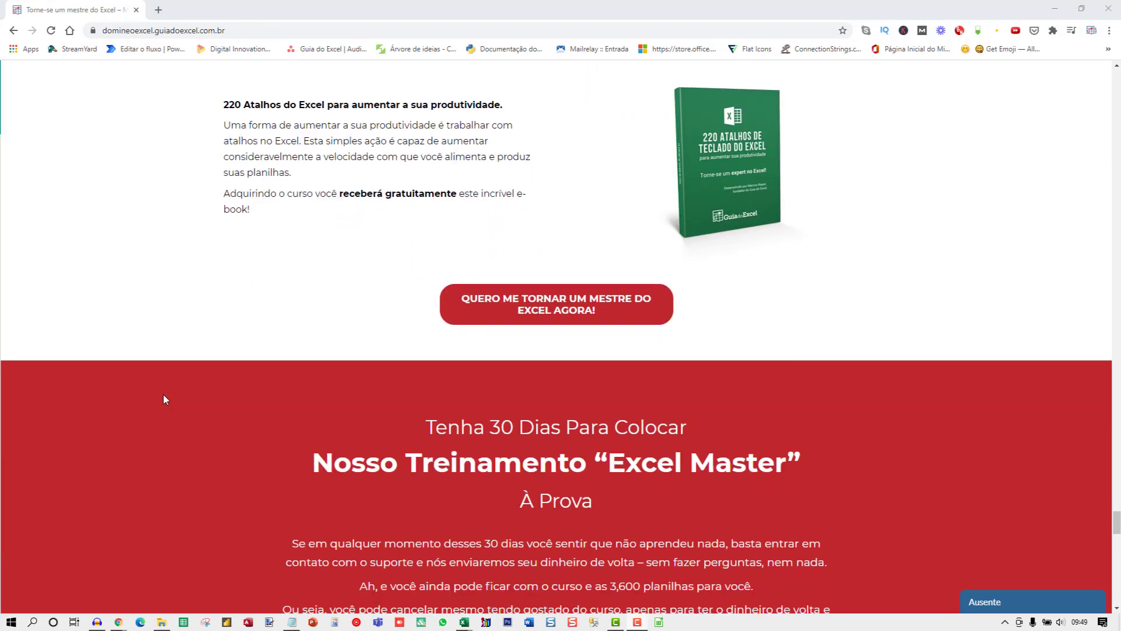
scroll(163, 401, "down", 15)
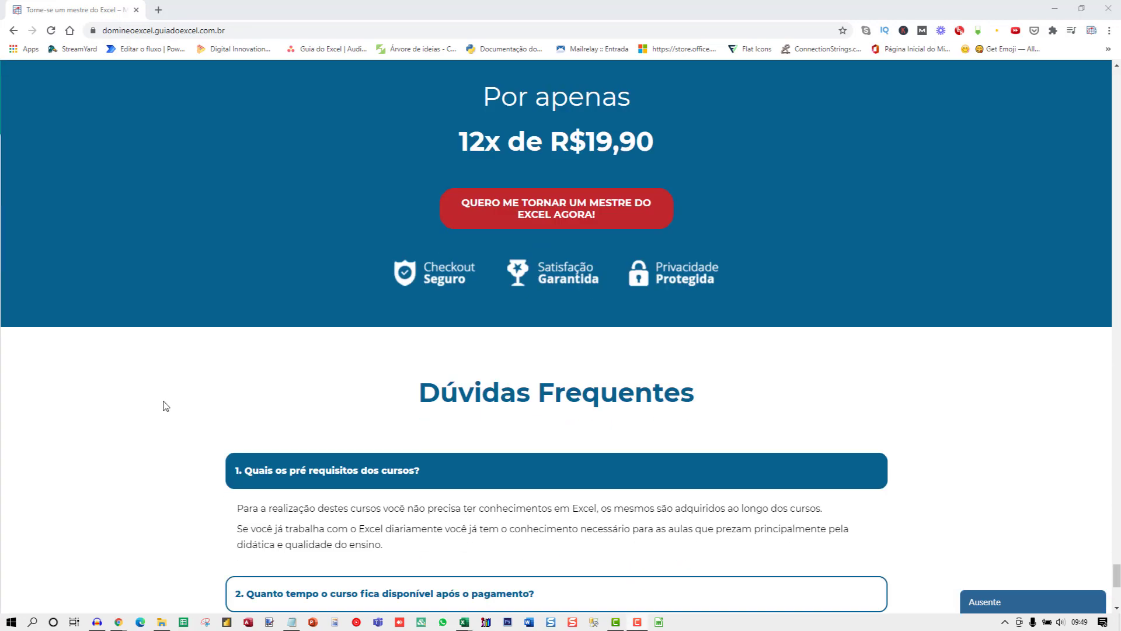